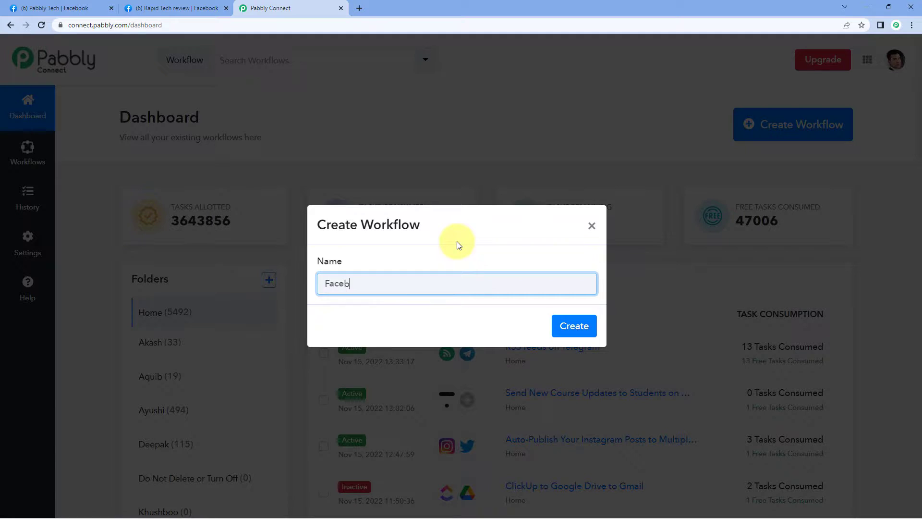
Step: Name the new workflow "Facebook Pages Automation" and create it
type("ges Automation")
left_click(375, 287)
key("BackSpace")
type("P")
left_click(563, 325)
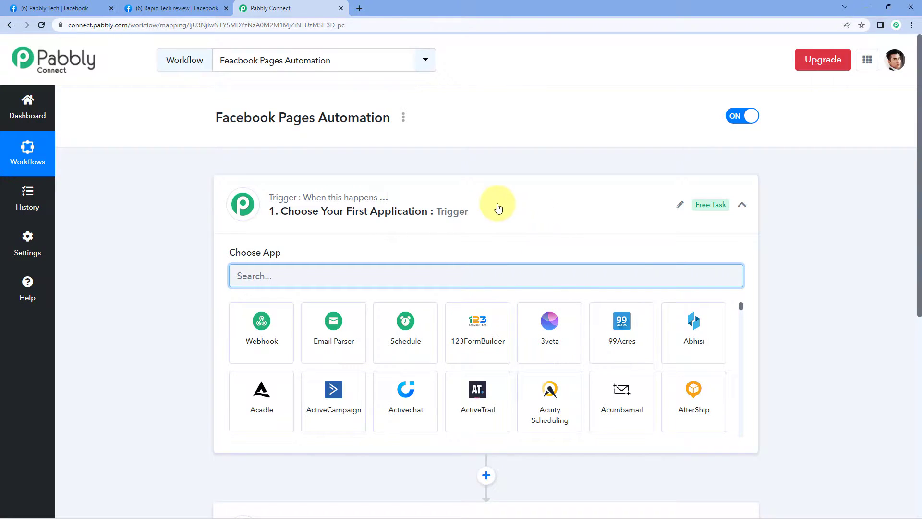
Step: Set the workflow's trigger to the Facebook Pages app with the New Post event
left_click(496, 206)
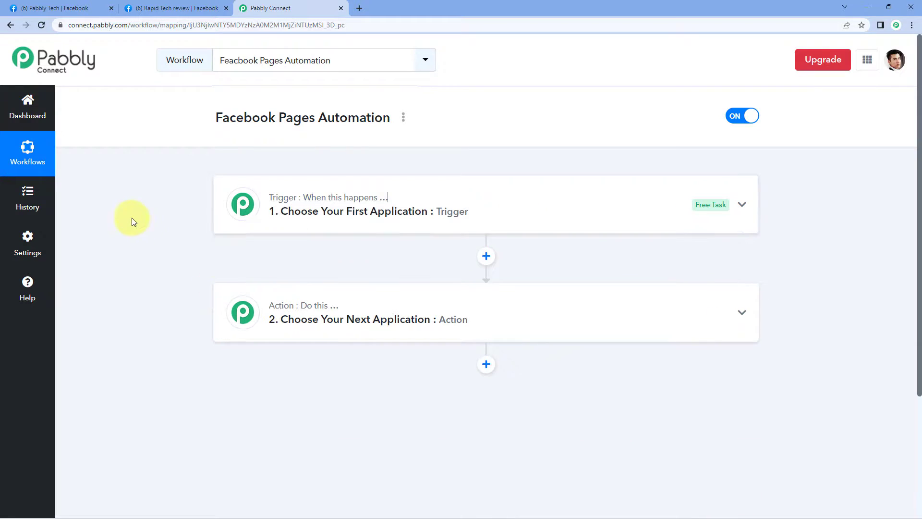
scroll(170, 199, "down", 1)
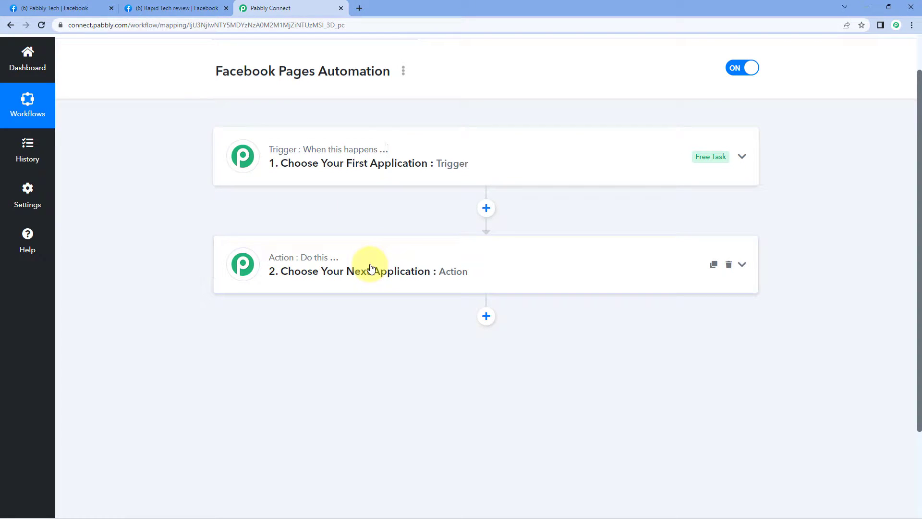
left_click(422, 147)
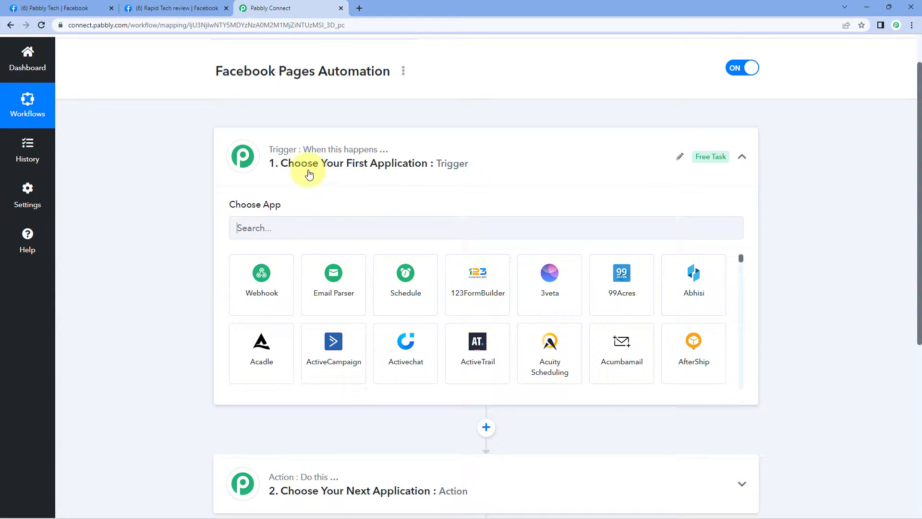
scroll(371, 181, "down", 2)
left_click(299, 131)
type("Fac")
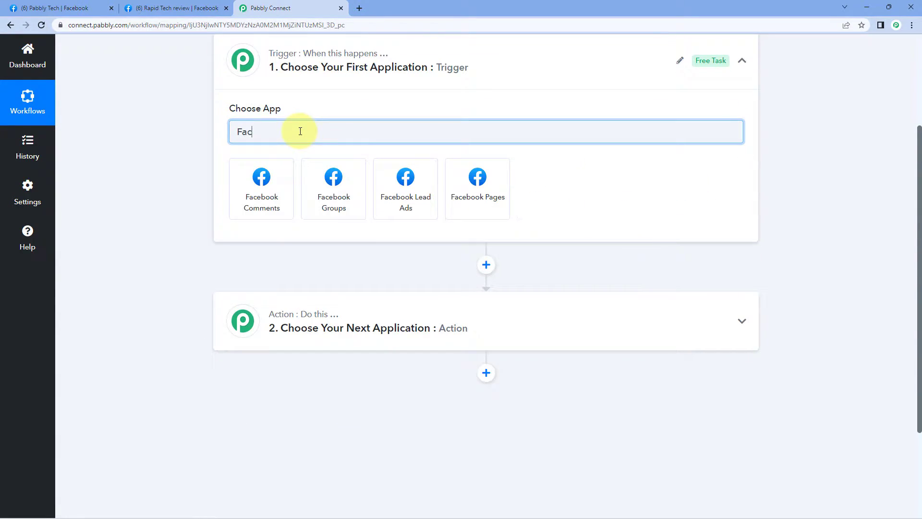
type("ebook Pages")
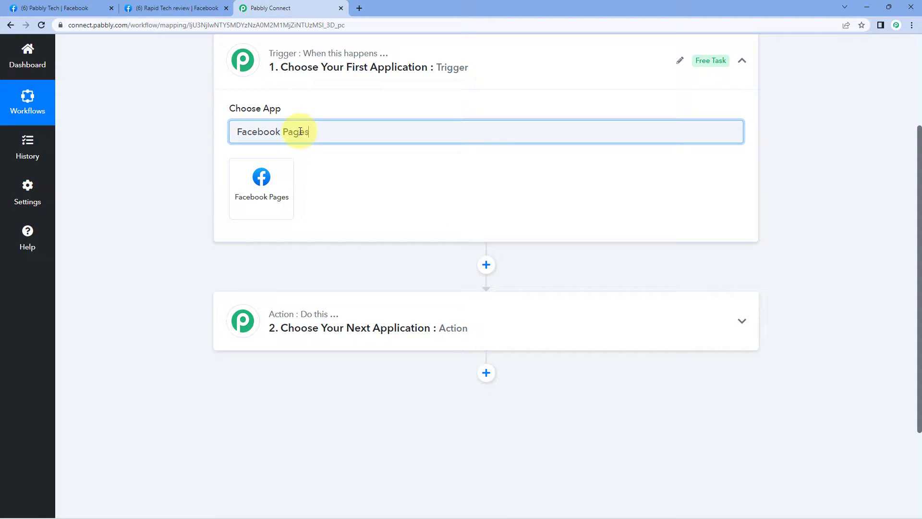
left_click(285, 173)
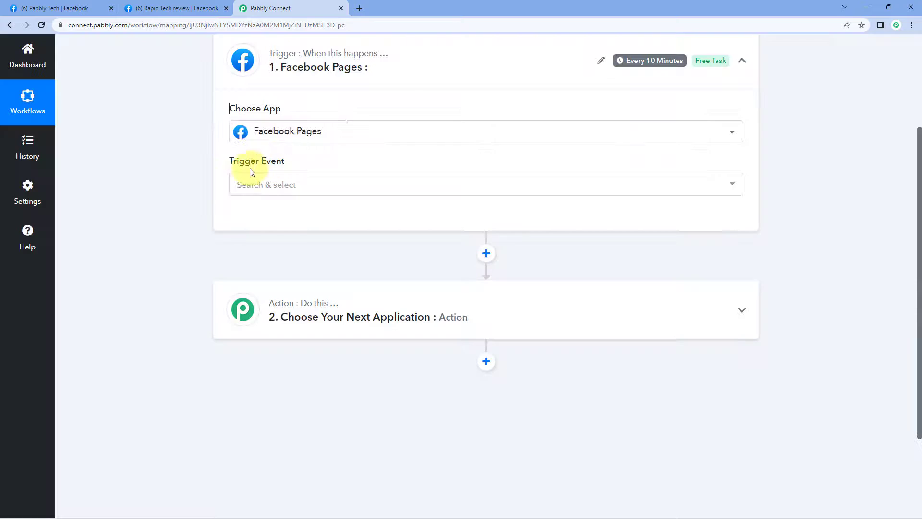
left_click(321, 181)
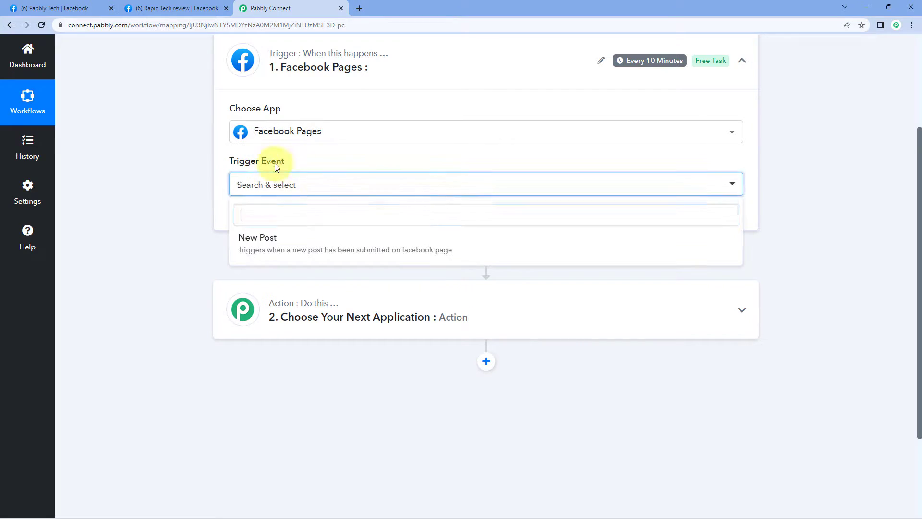
left_click(298, 240)
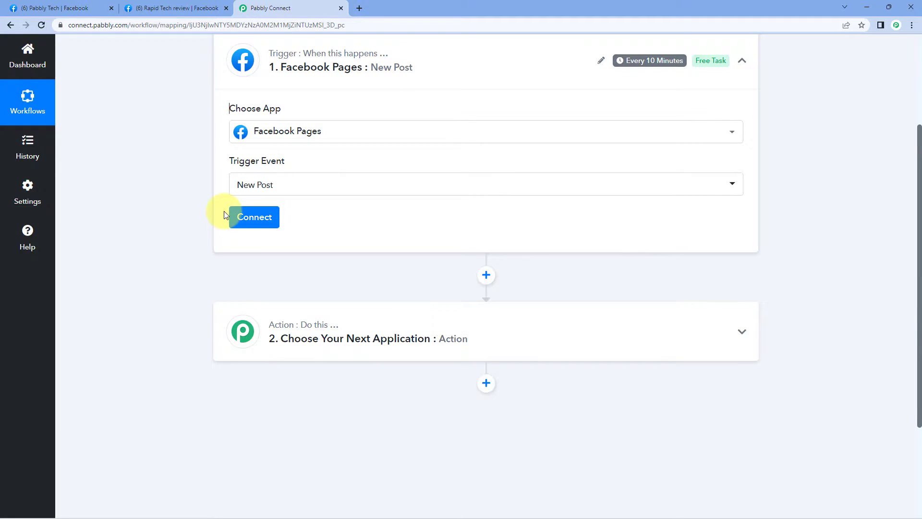
Step: Add a new Facebook Pages connection for the trigger and authorize it with the previously linked Facebook account
left_click(264, 221)
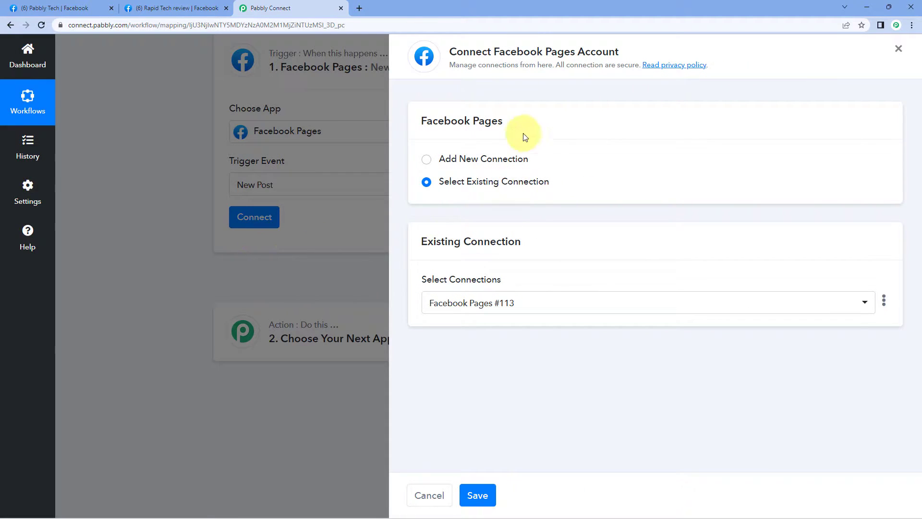
left_click(426, 159)
left_click(506, 293)
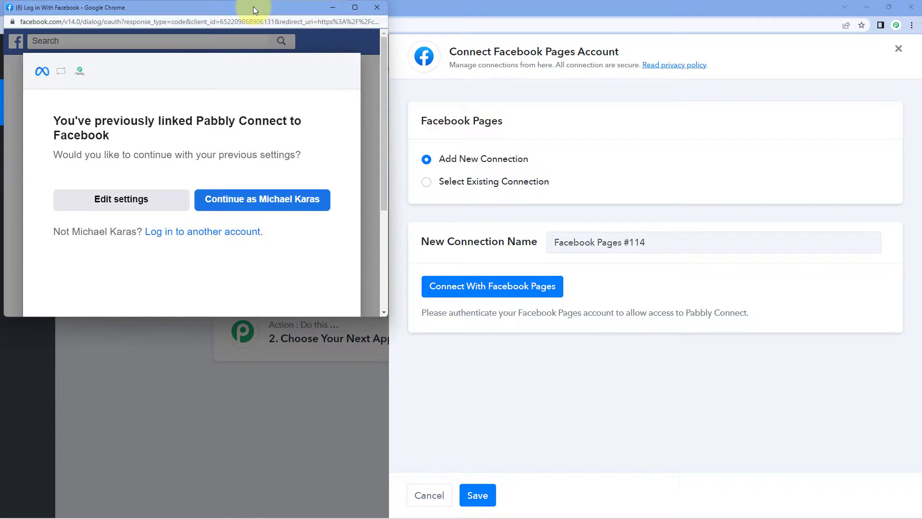
left_click_drag(252, 6, 243, 27)
left_click(50, 8)
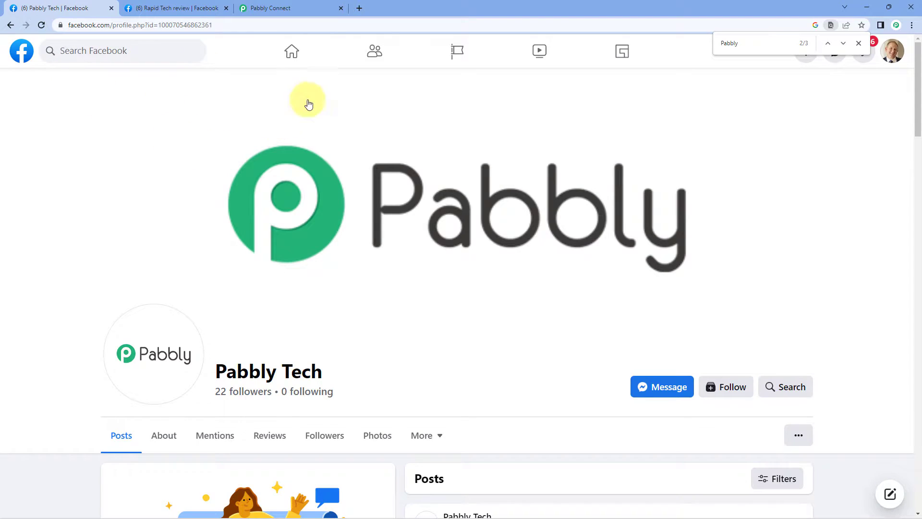
left_click(269, 8)
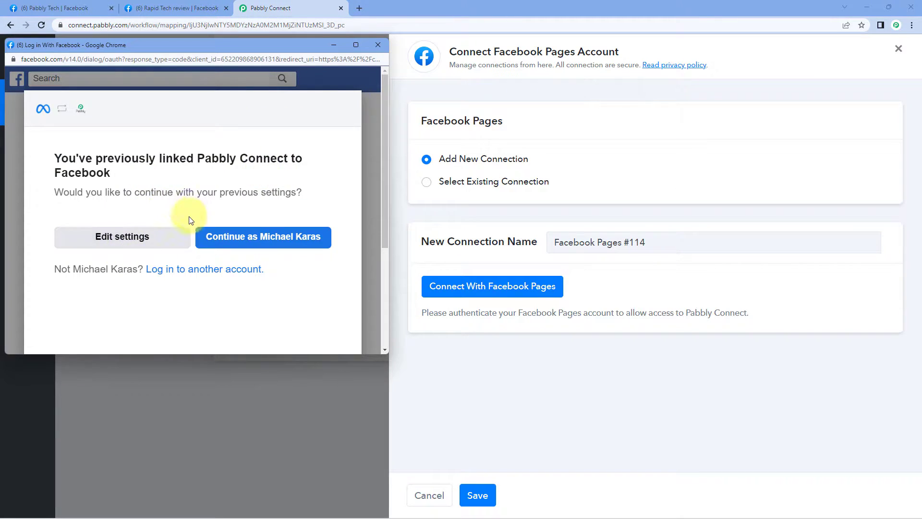
left_click(242, 240)
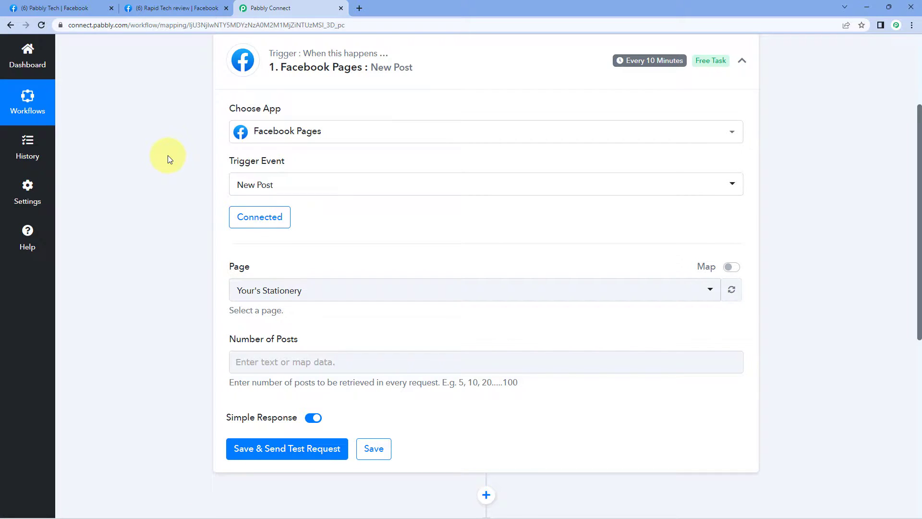
Step: Choose Pabbly Tech as the Facebook page that the trigger monitors
scroll(216, 166, "down", 2)
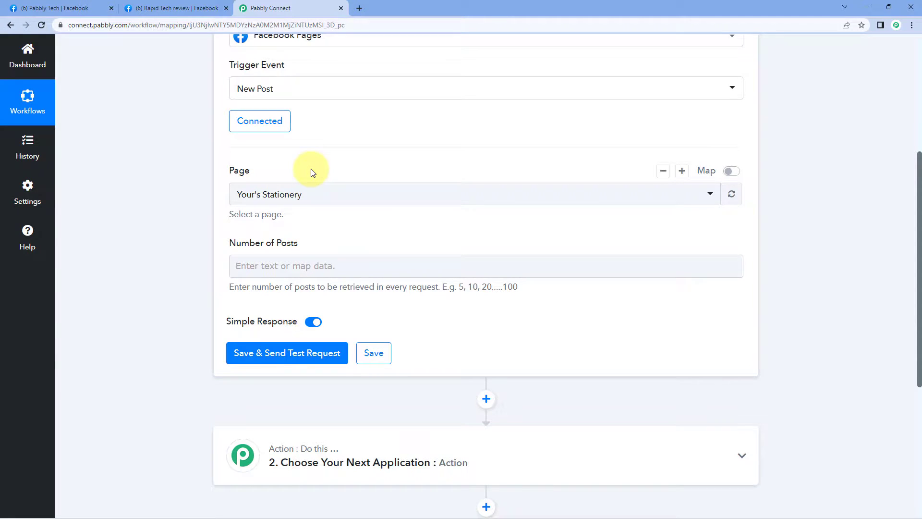
left_click(331, 192)
scroll(171, 196, "down", 1)
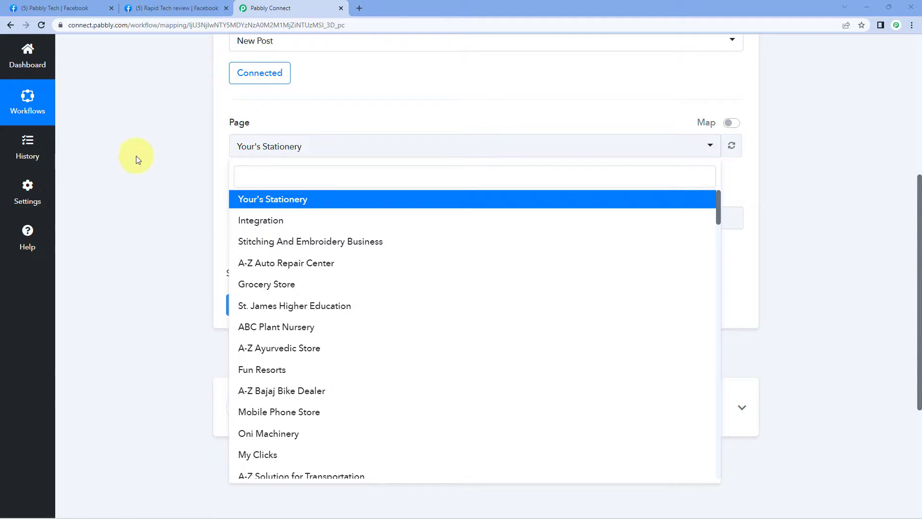
left_click(65, 8)
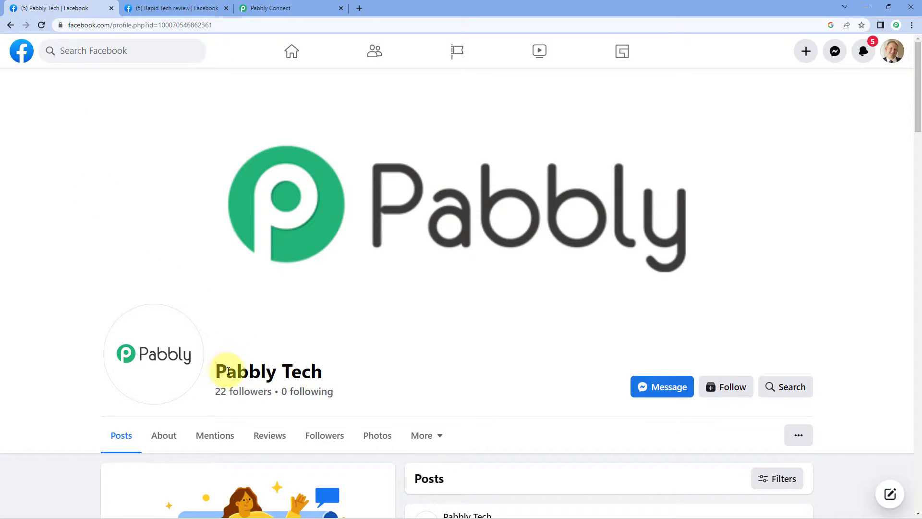
left_click(319, 8)
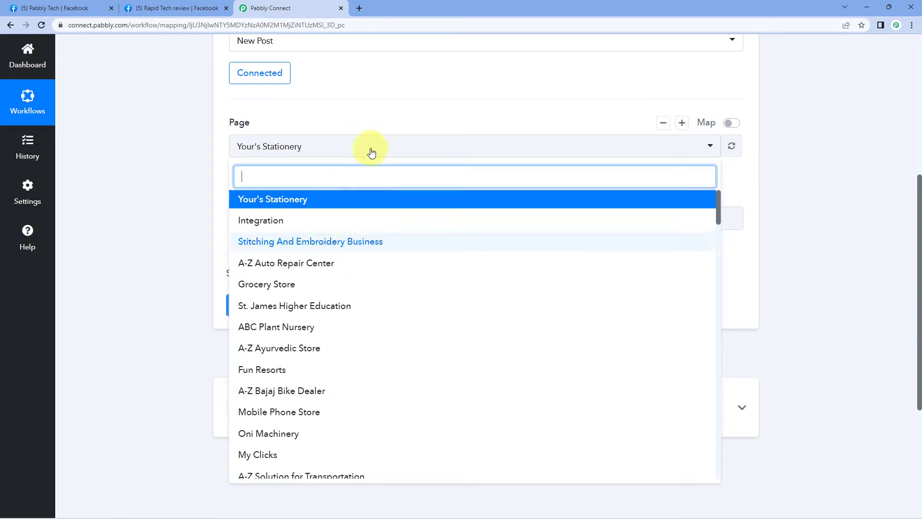
type("Pabbly")
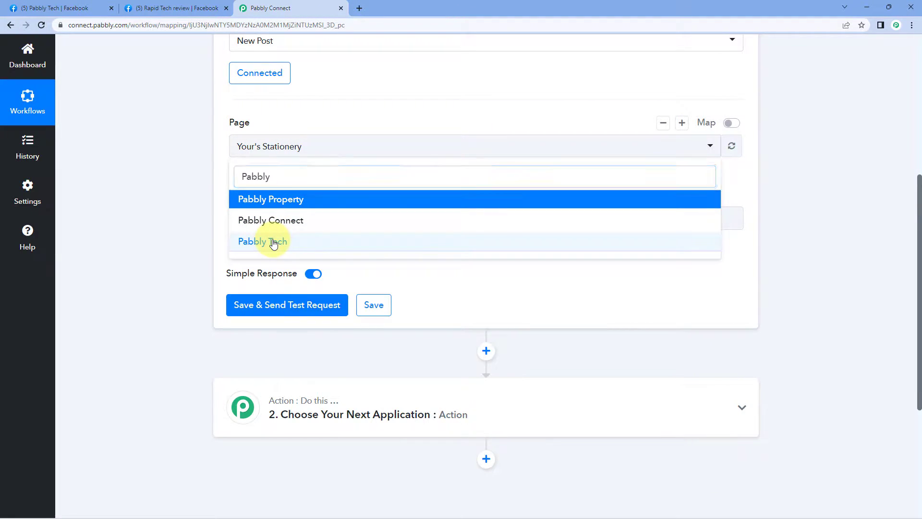
left_click(273, 242)
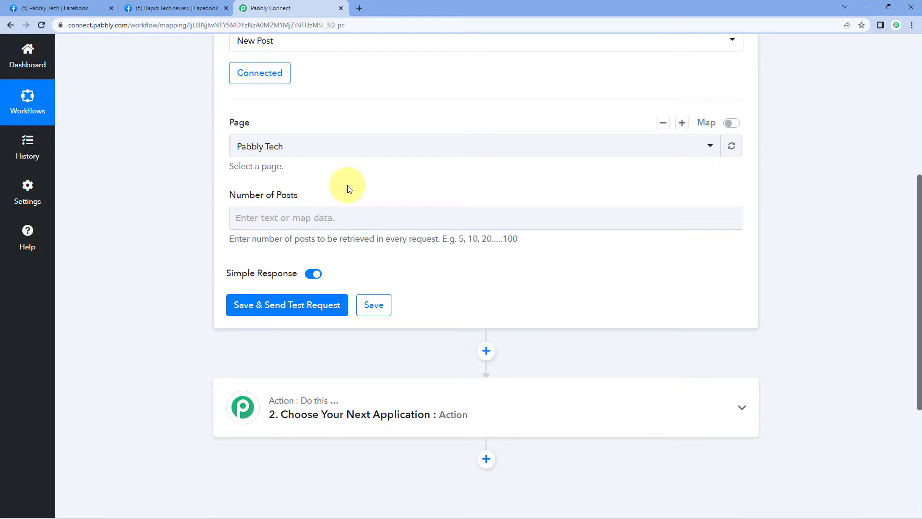
Step: Set the number of posts to retrieve to 1, then save the trigger and send a test request
left_click(266, 221)
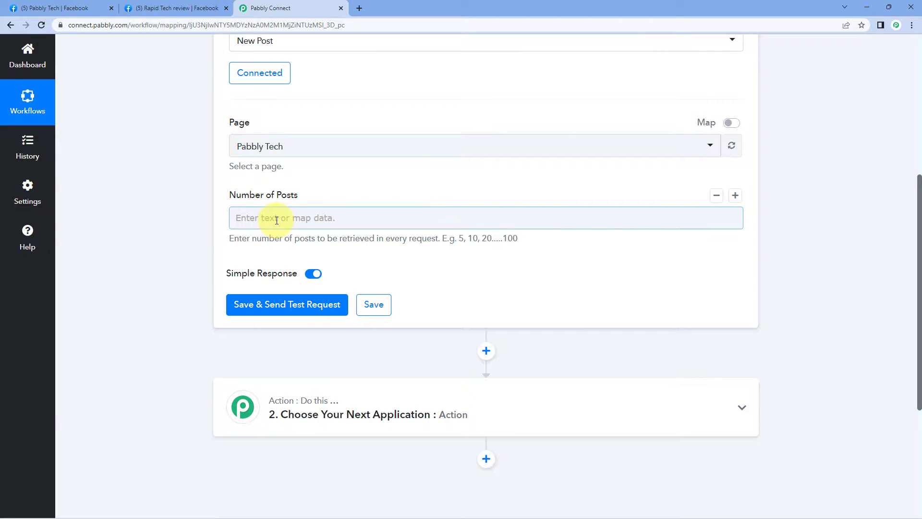
left_click(277, 220)
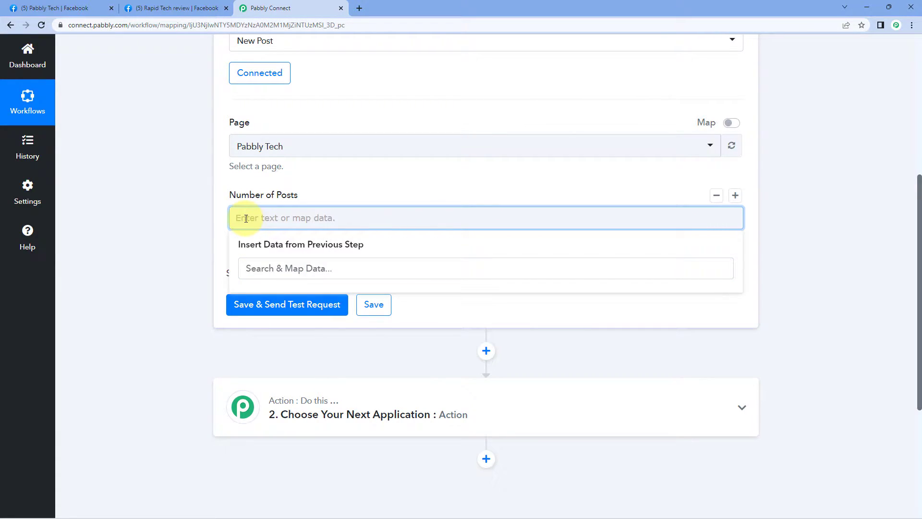
type("1")
left_click(194, 220)
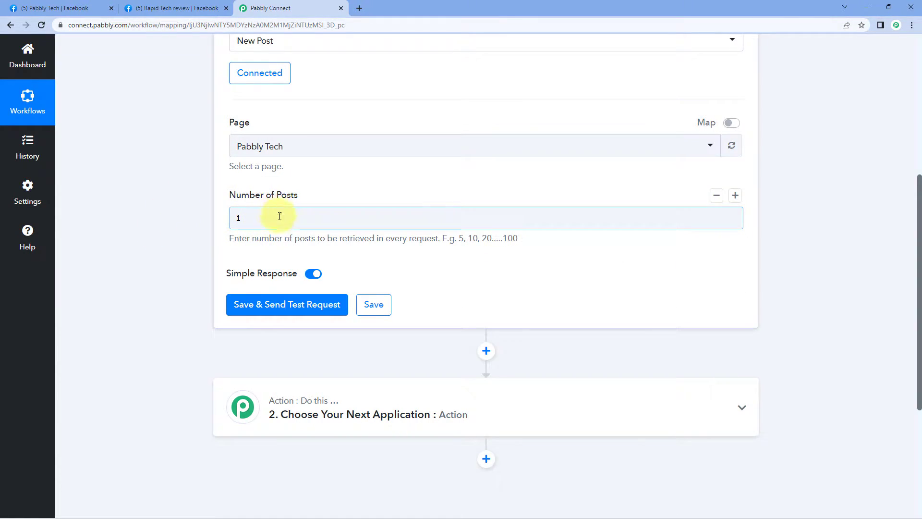
left_click(295, 309)
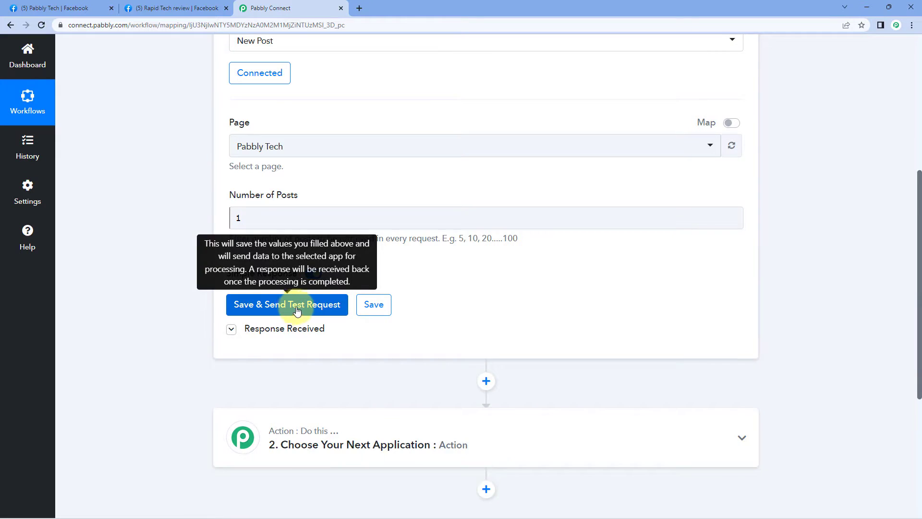
Step: Examine the post details in the trigger's test response
scroll(423, 288, "down", 5)
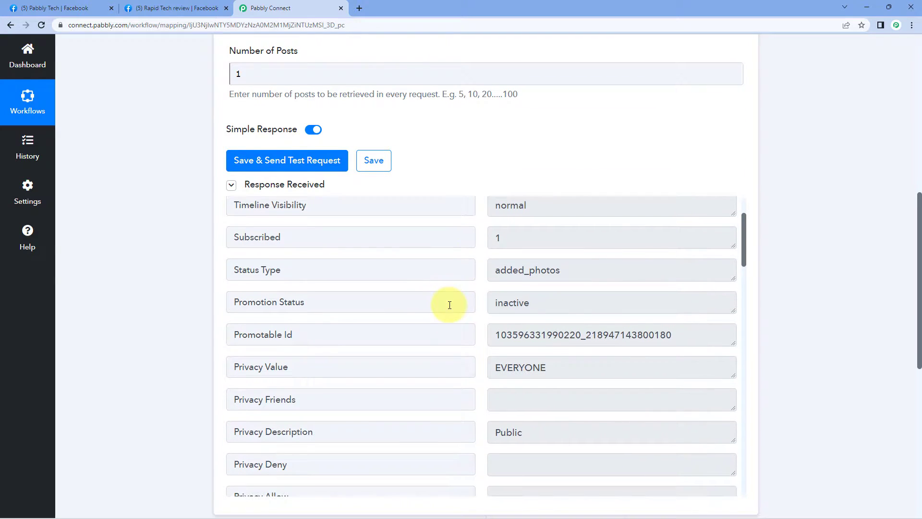
scroll(494, 182, "down", 1)
scroll(476, 270, "down", 1)
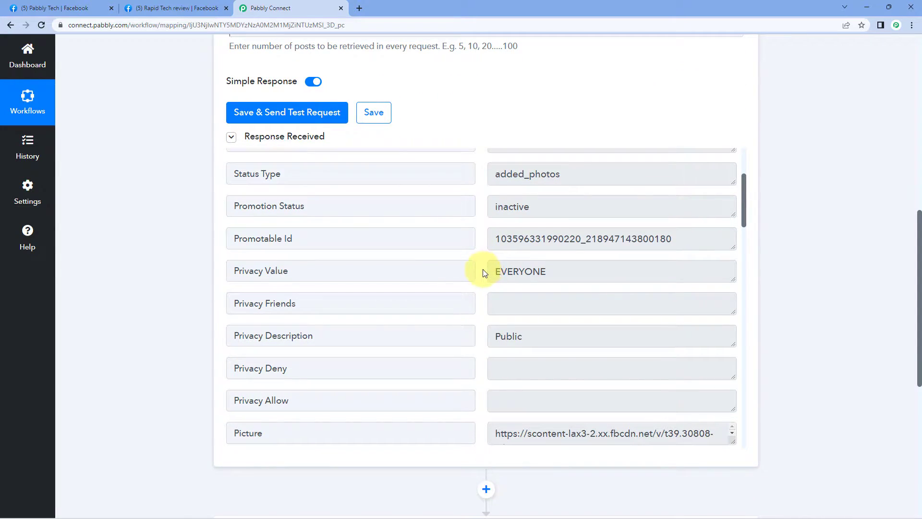
scroll(486, 265, "down", 1)
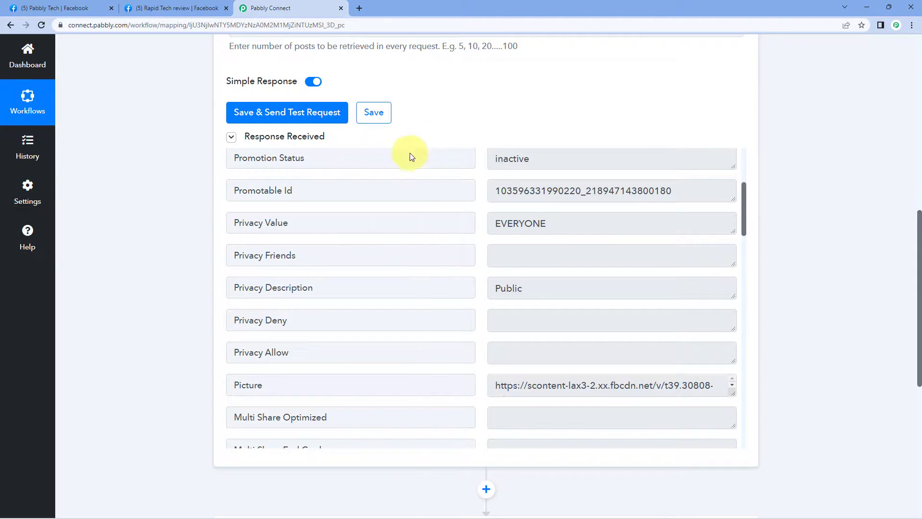
scroll(461, 139, "up", 4)
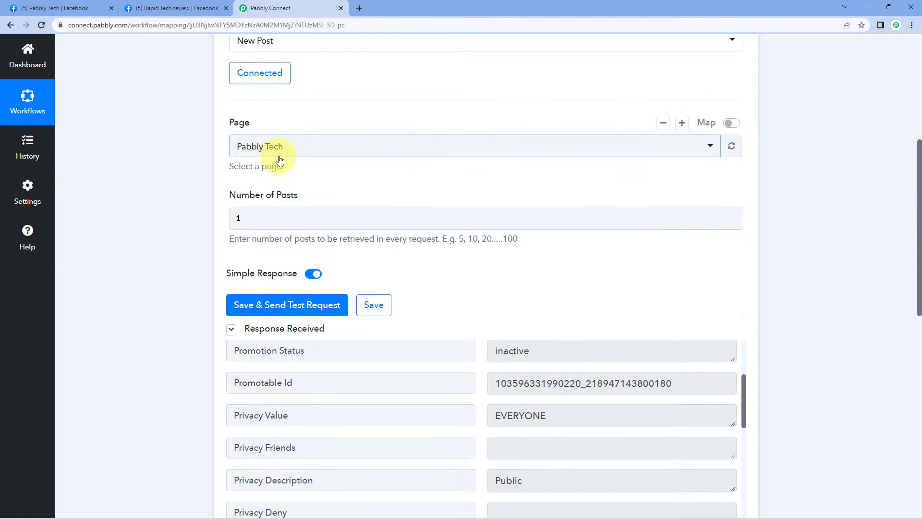
Step: Open the newest post on the Pabbly Tech Facebook page and compare its caption and photo with the trigger's test response
left_click(50, 14)
scroll(317, 201, "down", 3)
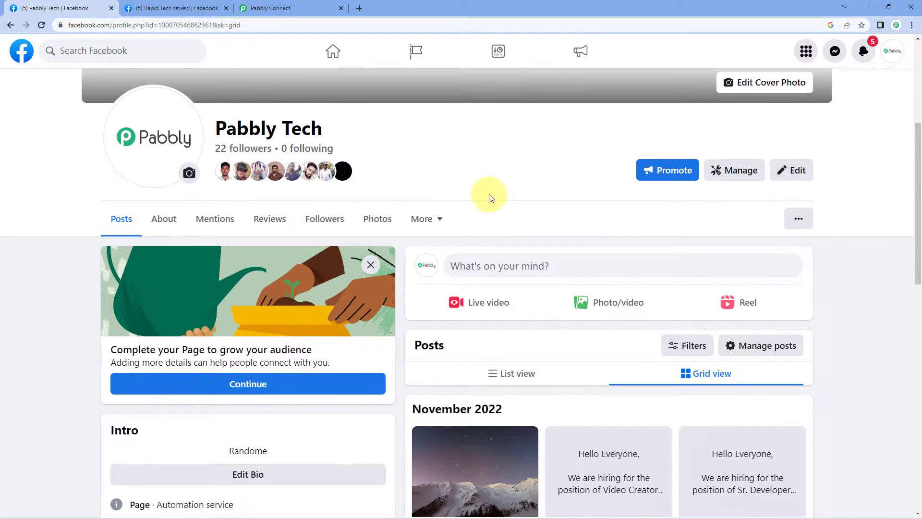
scroll(489, 197, "down", 13)
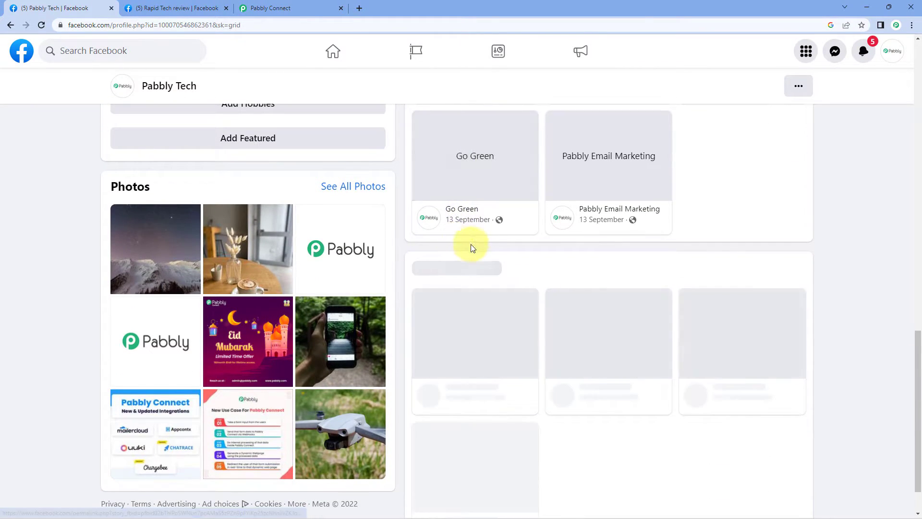
scroll(468, 245, "up", 7)
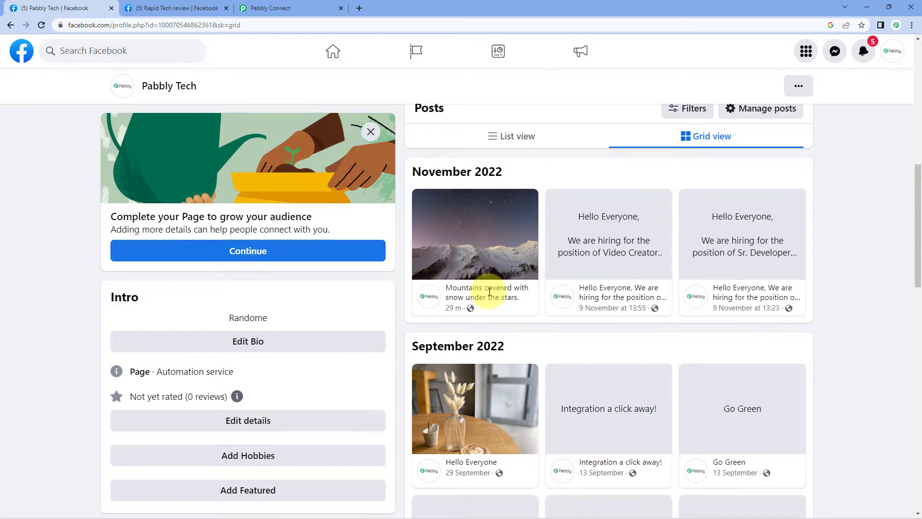
left_click(476, 292)
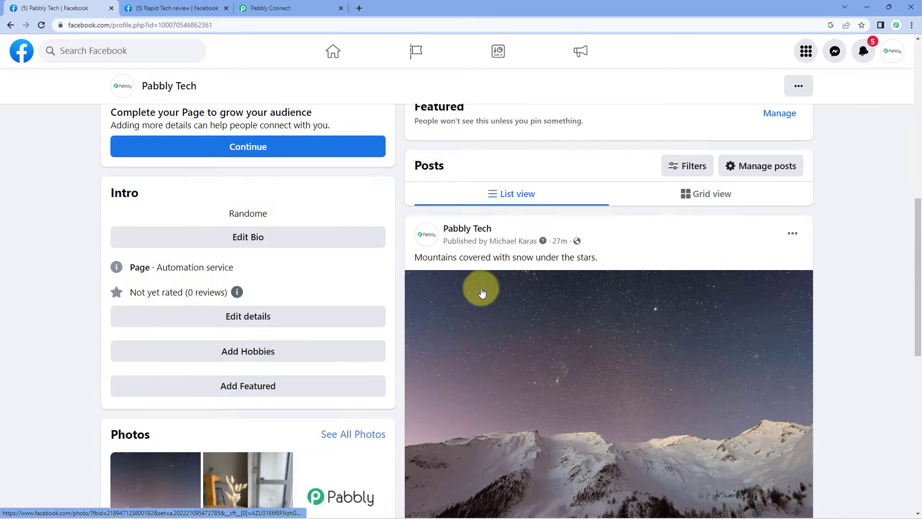
scroll(484, 288, "down", 1)
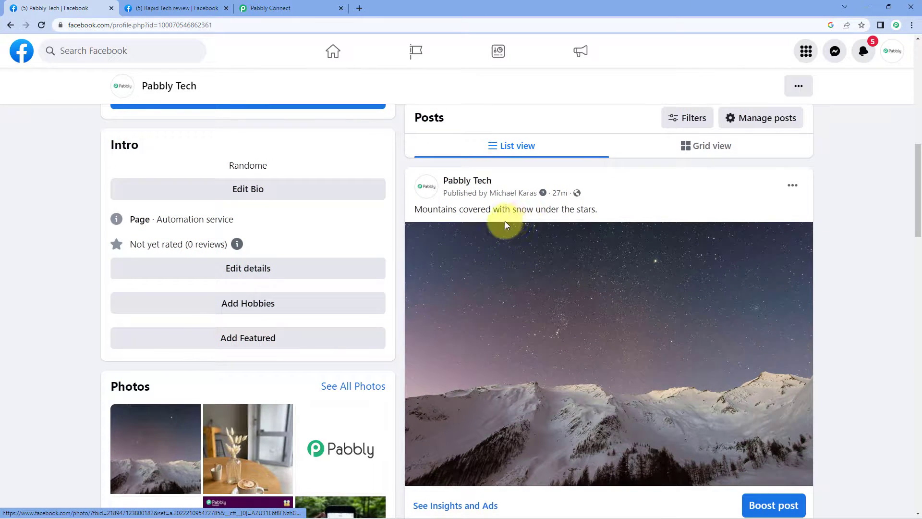
left_click_drag(416, 210, 612, 200)
left_click(624, 206)
left_click(288, 8)
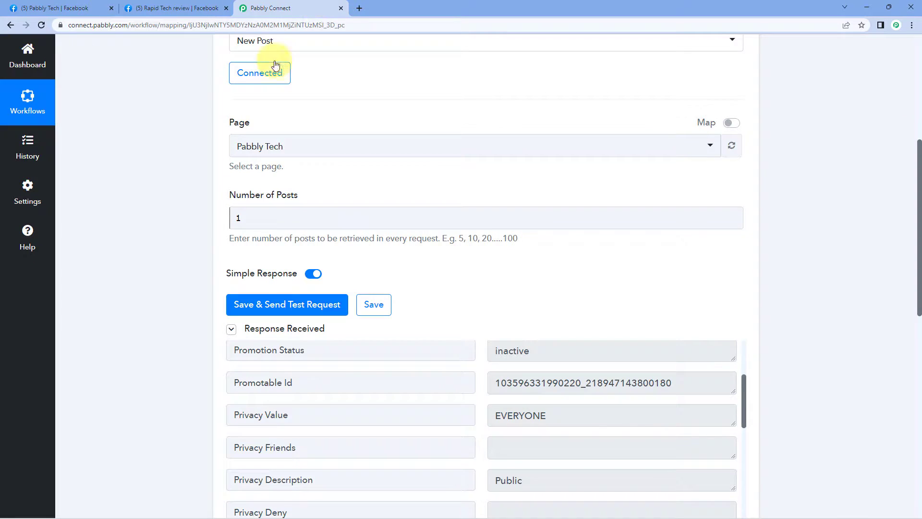
scroll(480, 305, "down", 5)
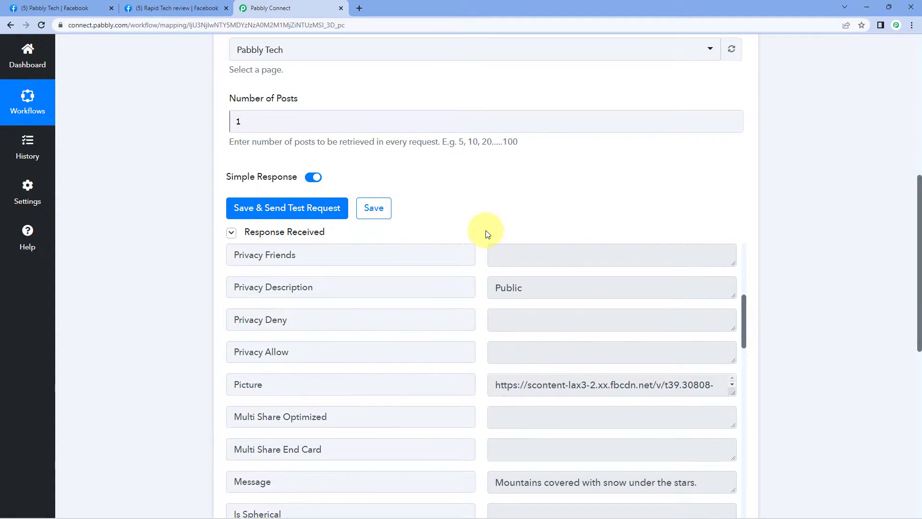
Step: Check the Message text in the trigger's test response and view the Full Picture URL's image in a separate browser tab
scroll(488, 234, "down", 4)
left_click_drag(497, 290, 694, 291)
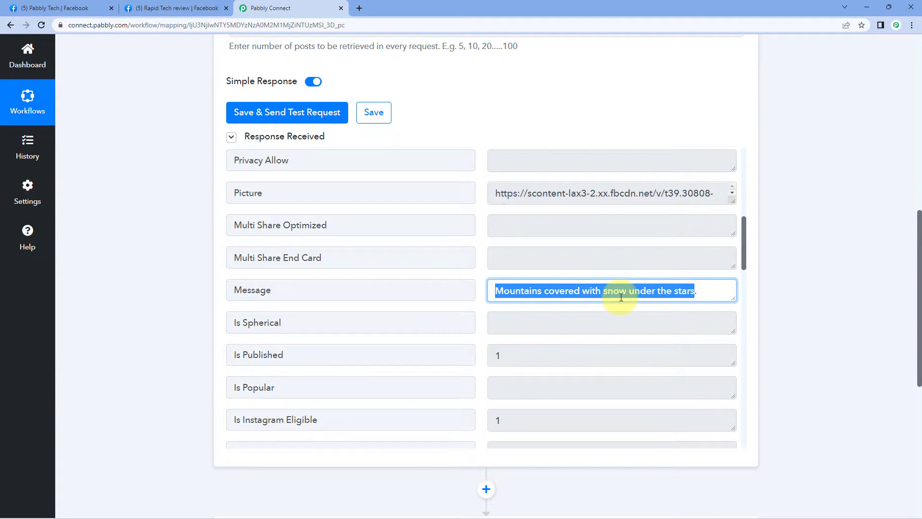
scroll(540, 309, "down", 3)
scroll(530, 294, "down", 6)
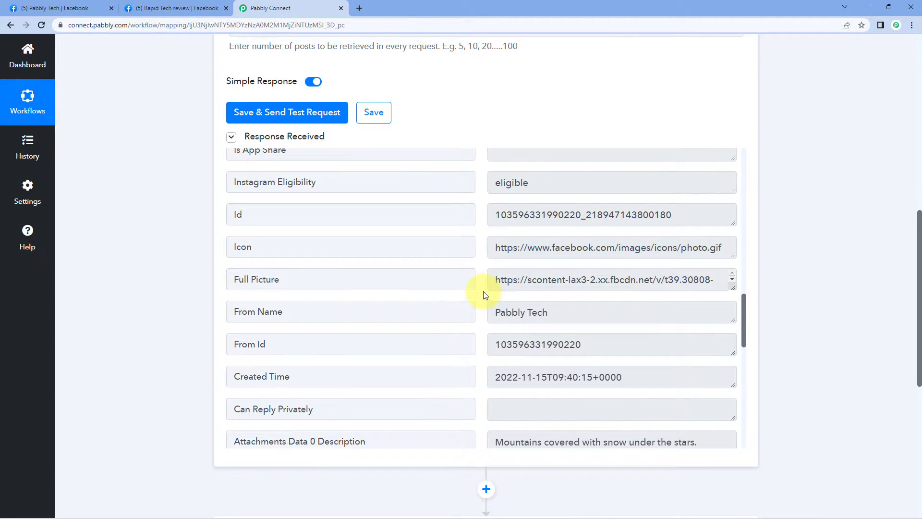
double_click(508, 280)
key("ctrl+a")
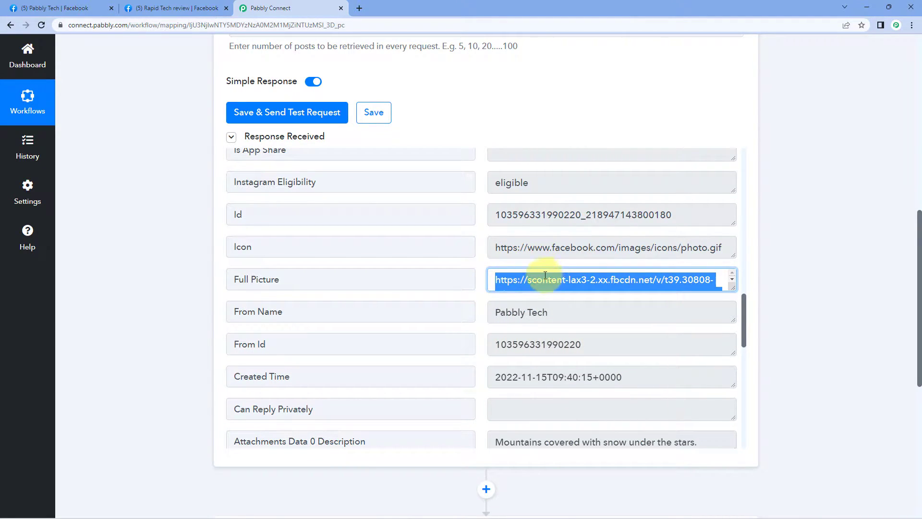
left_click(360, 8)
key("ctrl+v")
key("Return")
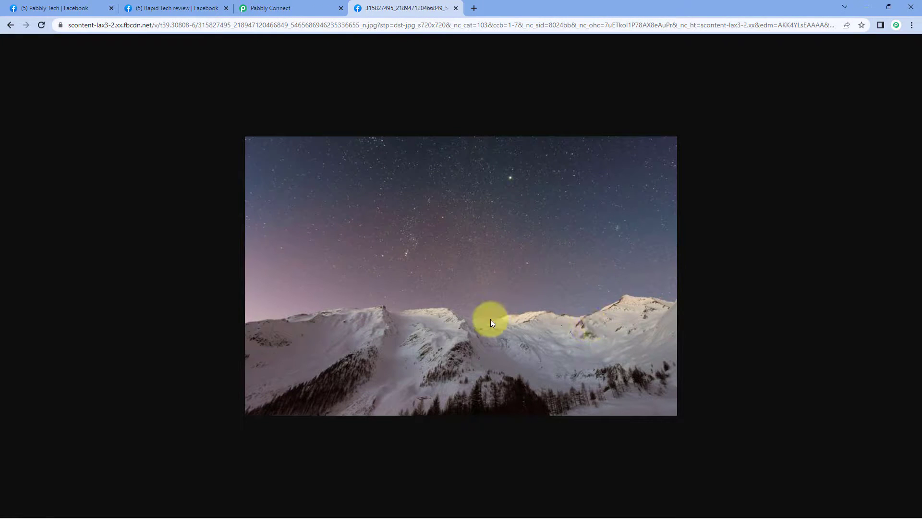
left_click(455, 8)
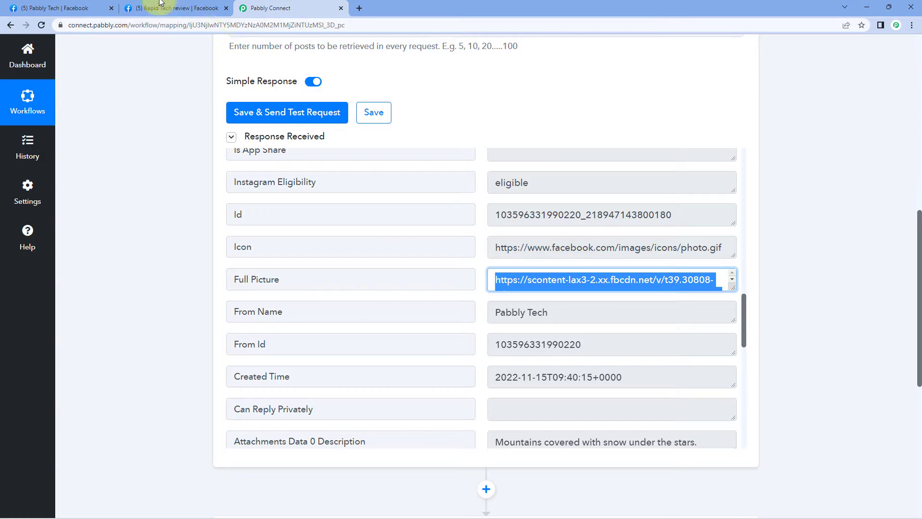
left_click(182, 198)
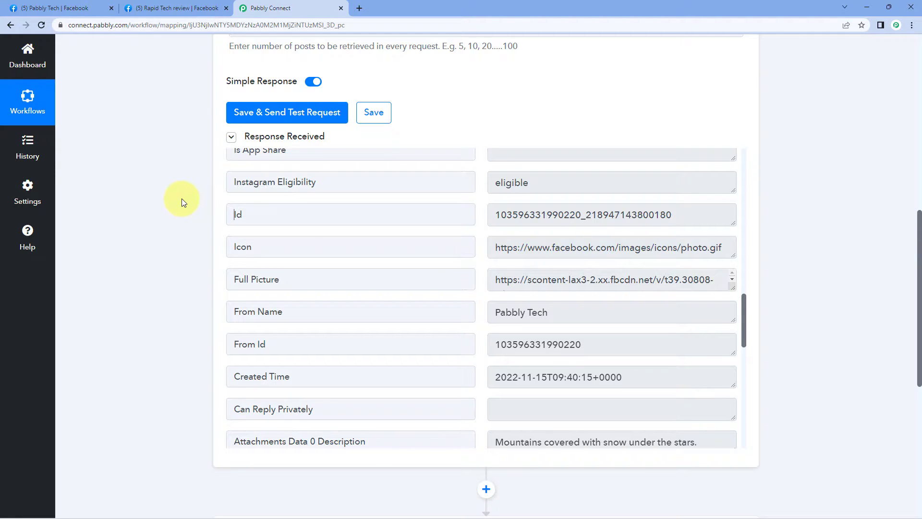
Step: Set the workflow's action step to Router by Pabbly and add a third route
scroll(175, 249, "down", 5)
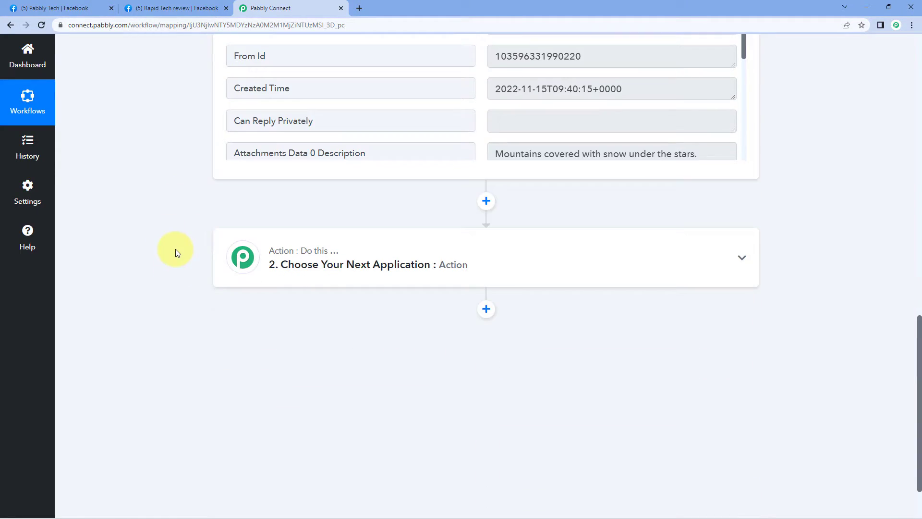
left_click(412, 264)
scroll(155, 271, "down", 1)
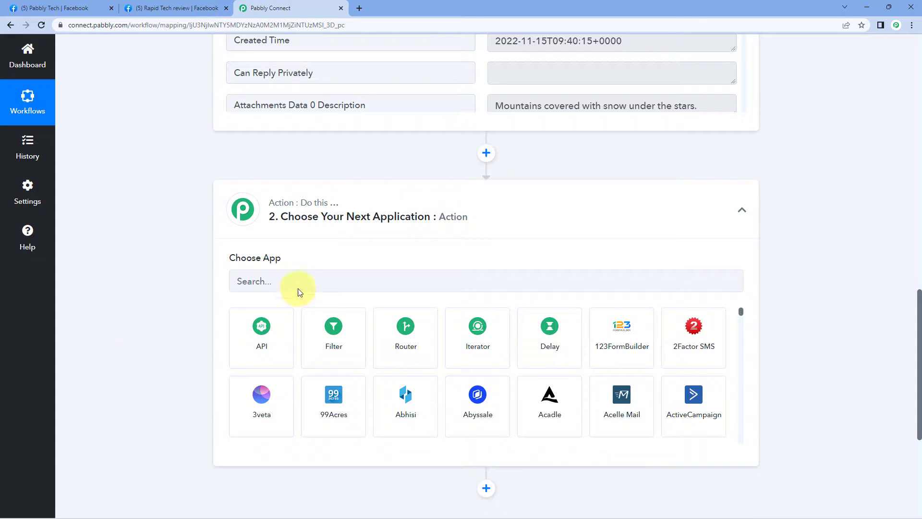
scroll(312, 230, "down", 1)
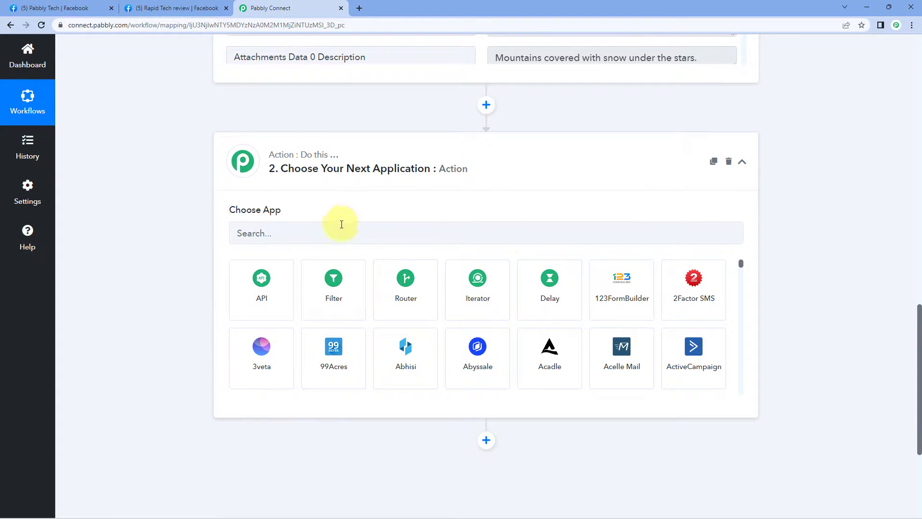
left_click(428, 290)
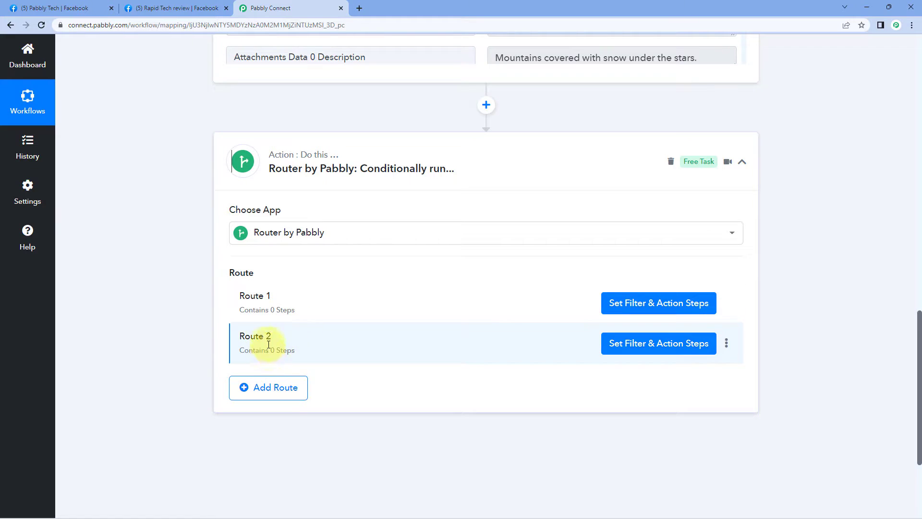
left_click(288, 394)
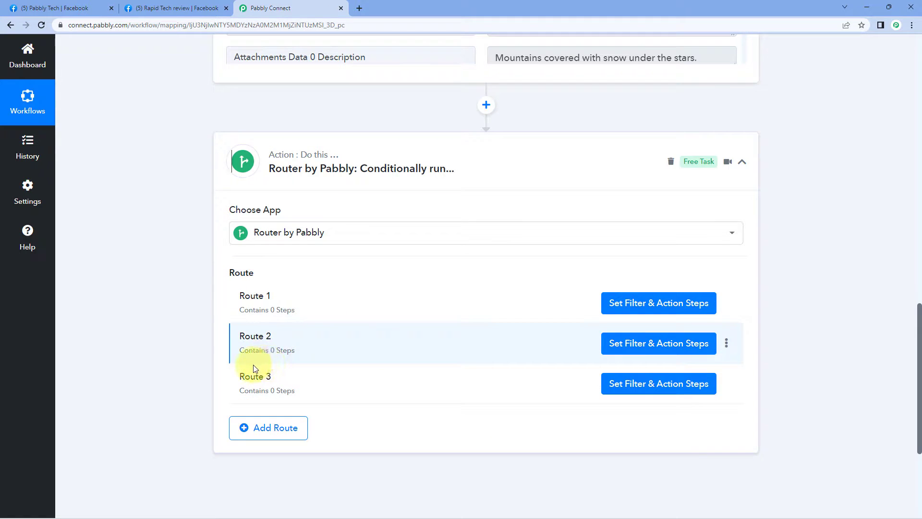
Step: Rename Route 1 as "Post with Images"
left_click(726, 303)
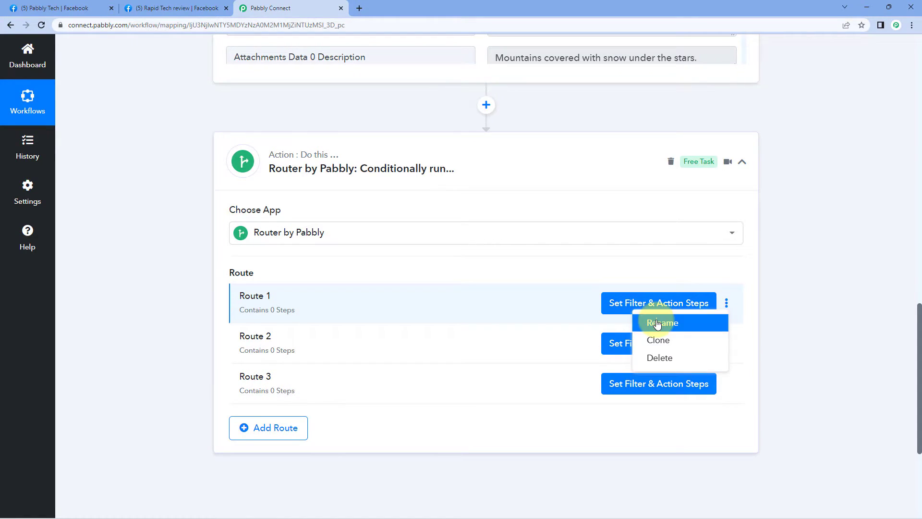
left_click(658, 323)
left_click_drag(385, 280, 289, 288)
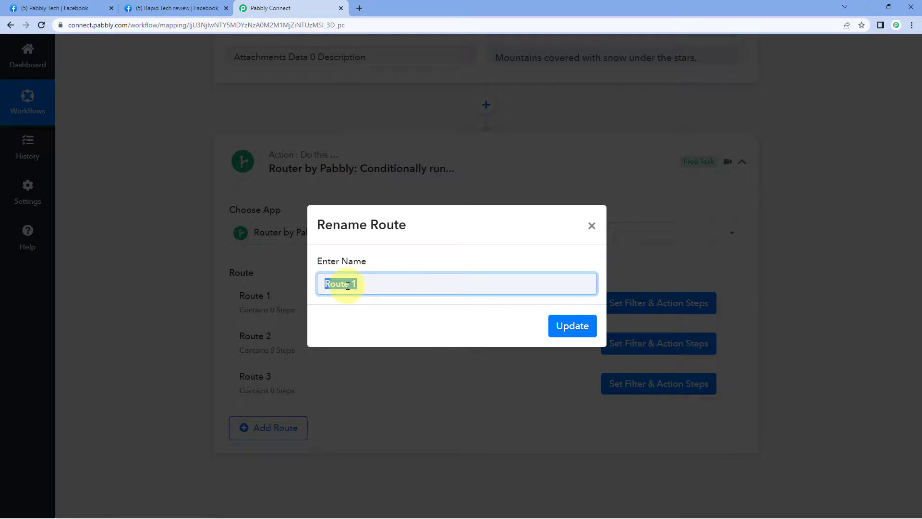
type("Post wit Images")
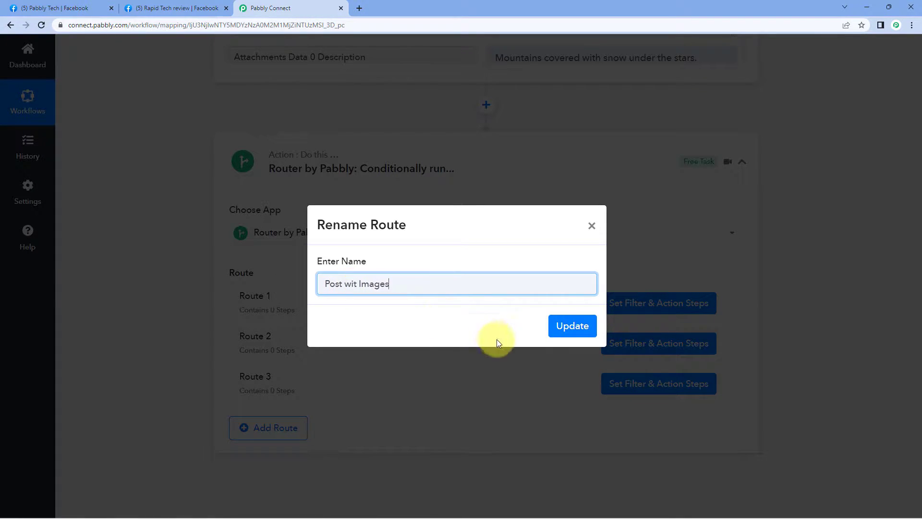
type("h")
left_click(567, 325)
Step: Rename Route 2 as "Post with Video"
left_click(726, 343)
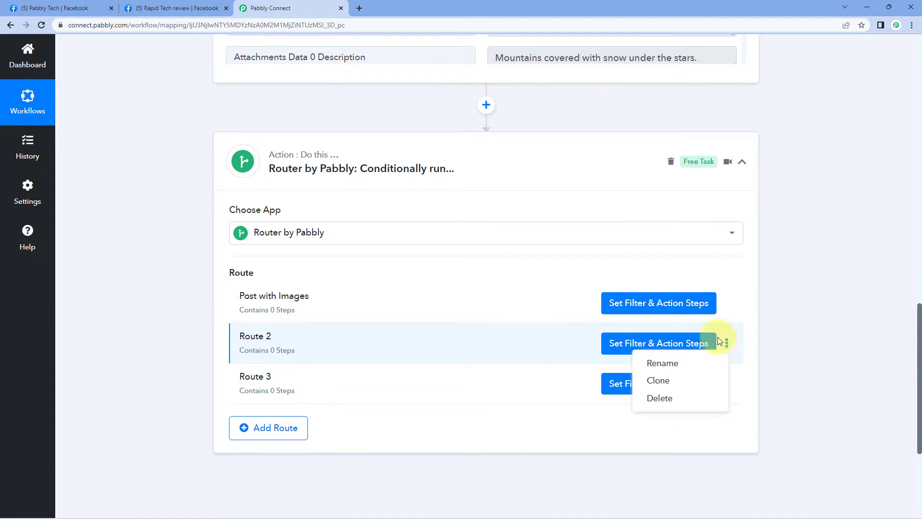
left_click(690, 360)
left_click_drag(385, 289, 301, 292)
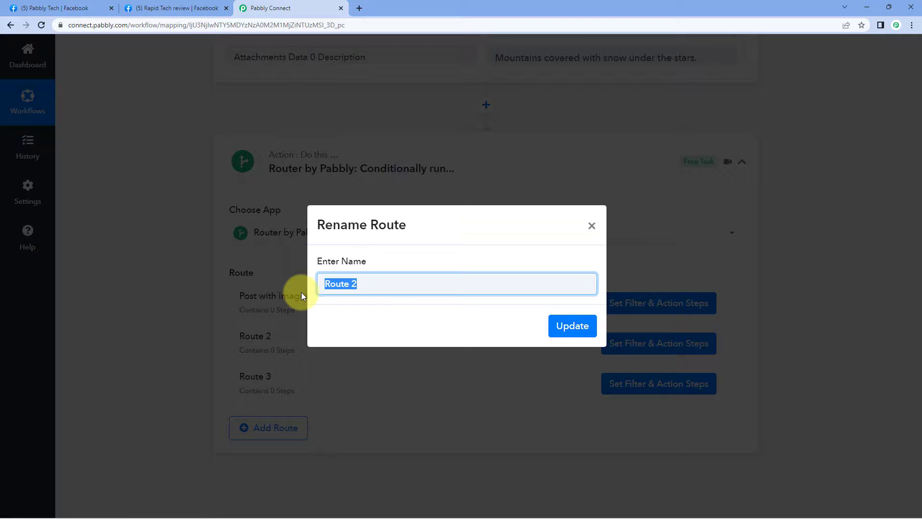
type("Post With Video")
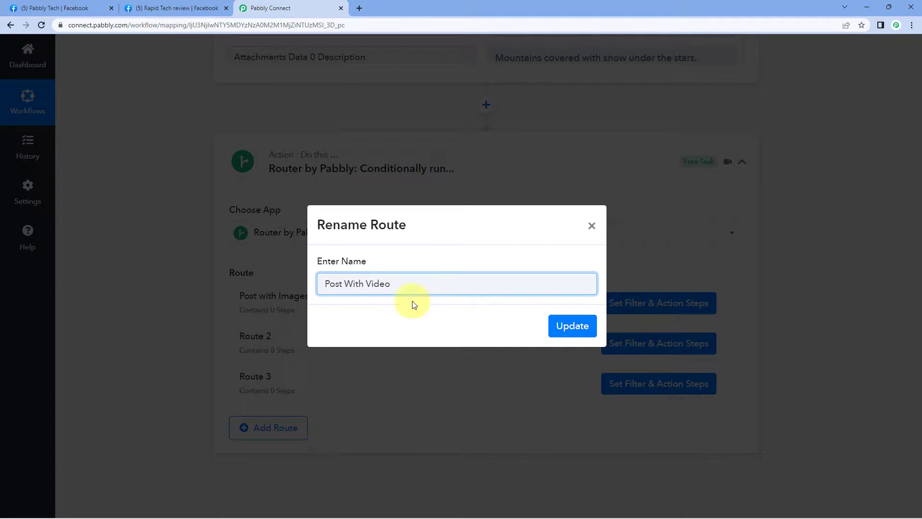
double_click(350, 287)
type("with")
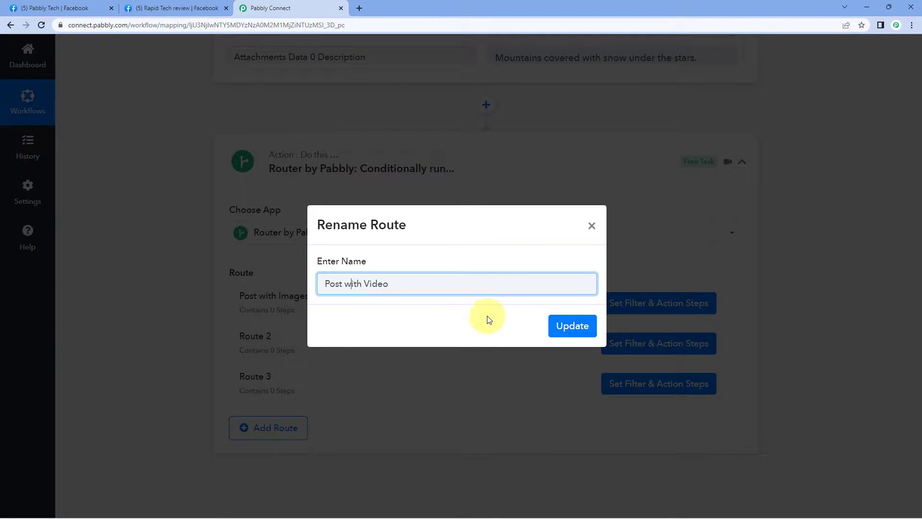
left_click(570, 326)
Step: Rename Route 3 as "Text Post"
mouse_move(725, 382)
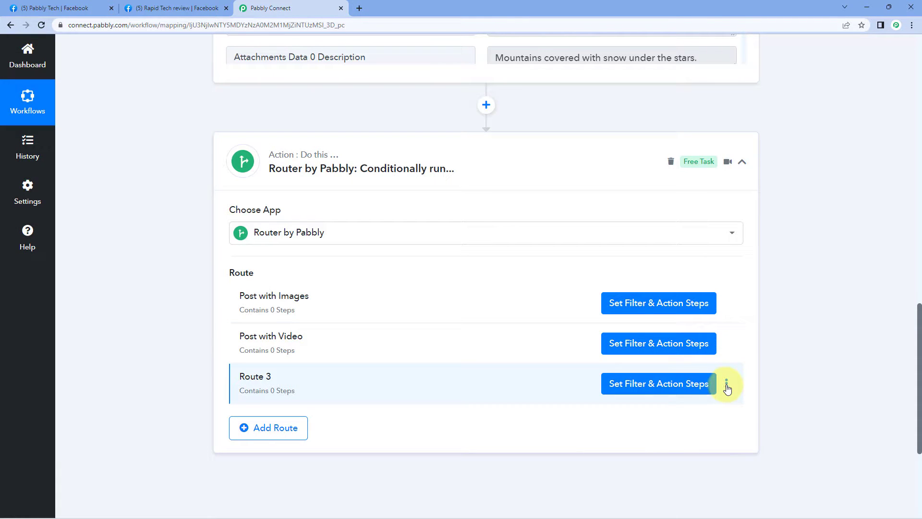
left_click(727, 384)
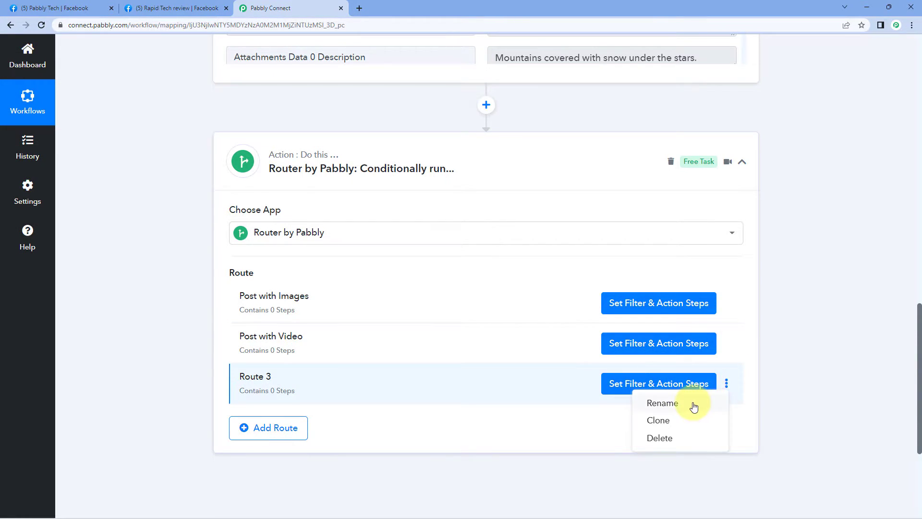
left_click(694, 404)
left_click(386, 286)
left_click_drag(386, 285, 264, 290)
type("Te")
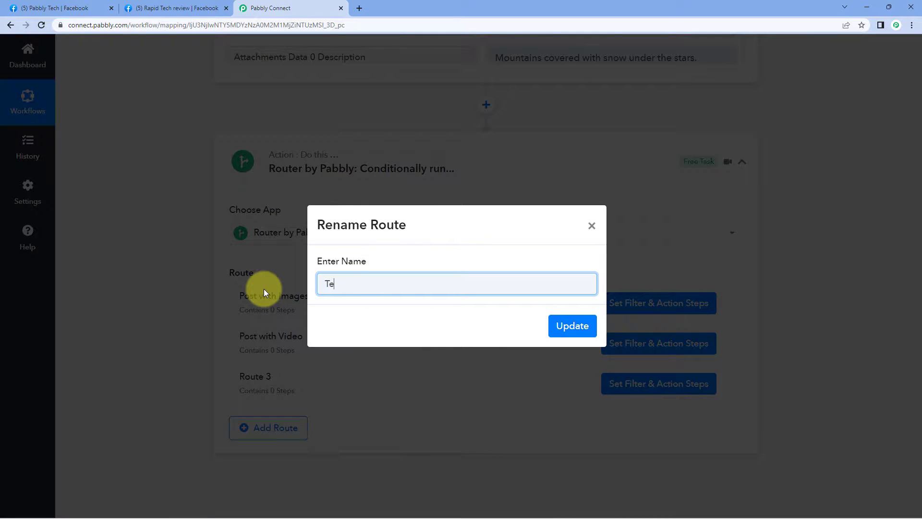
type("xt Post")
left_click(572, 329)
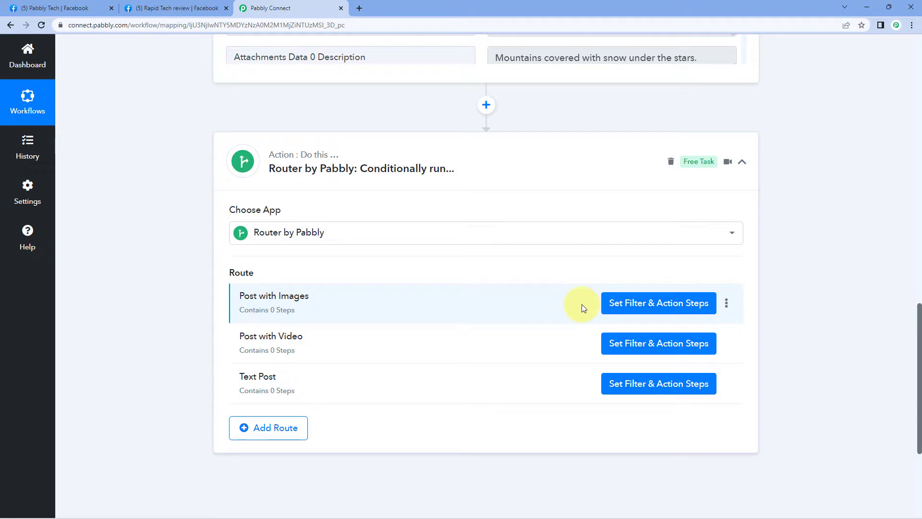
Step: Examine the Attachments Data 0 Type field in the trigger's test response to see how the post type is identified
scroll(522, 247, "up", 8)
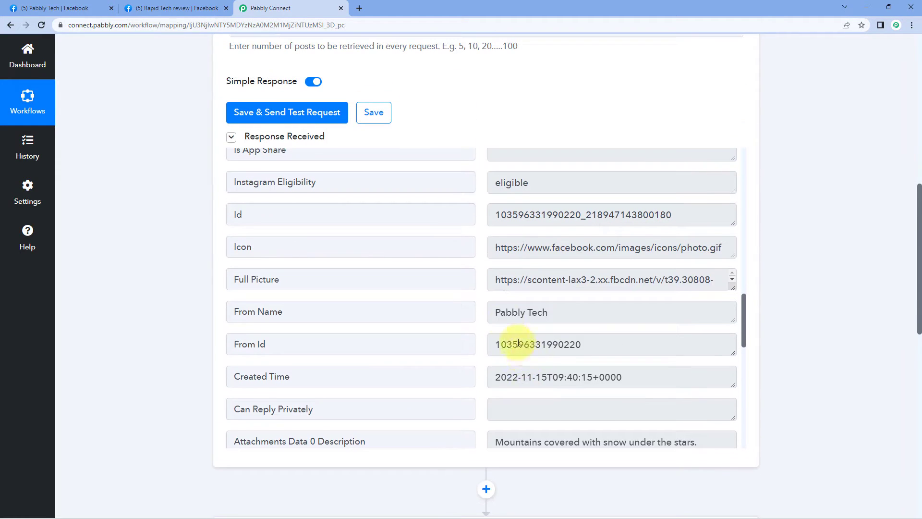
scroll(482, 304, "down", 2)
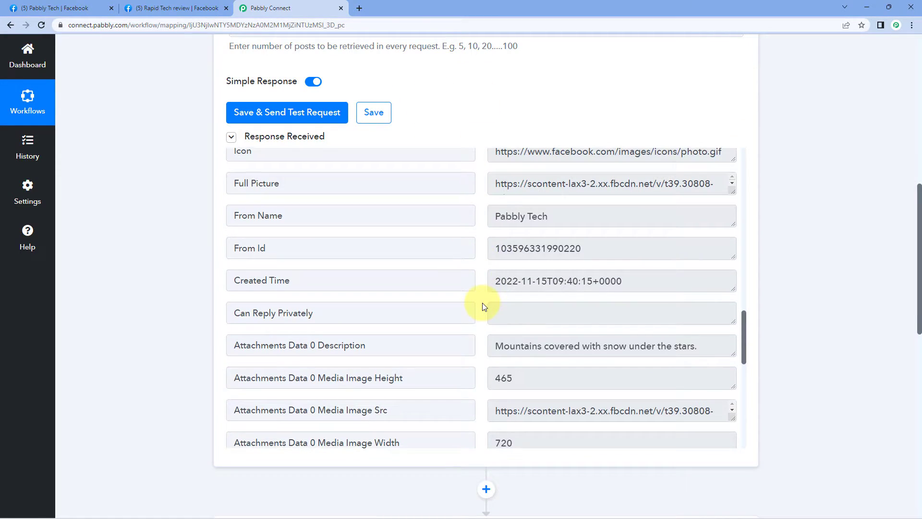
scroll(482, 303, "down", 4)
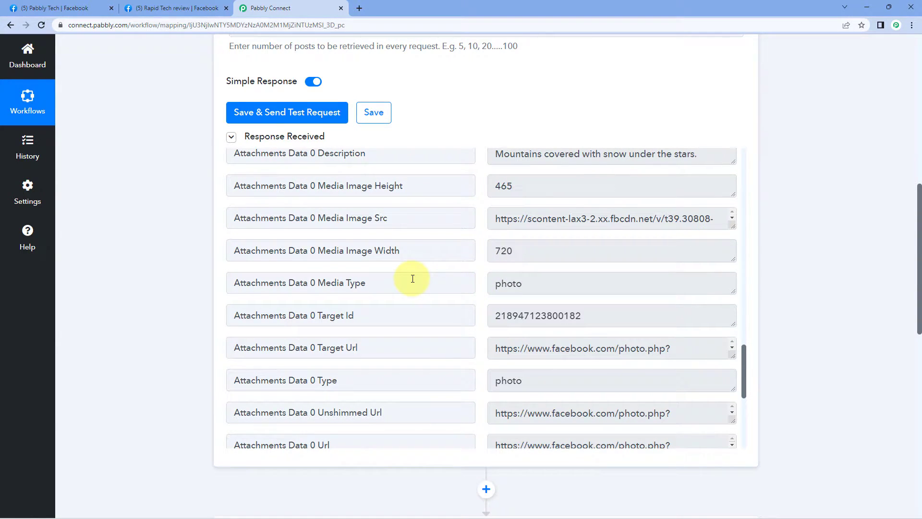
scroll(362, 373, "down", 1)
left_click(376, 335)
left_click(402, 335)
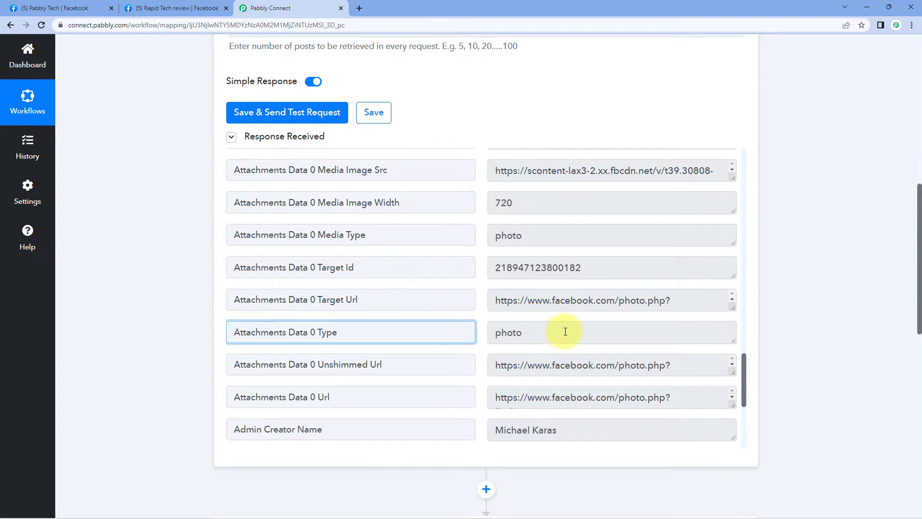
left_click_drag(564, 331, 490, 329)
left_click(481, 335)
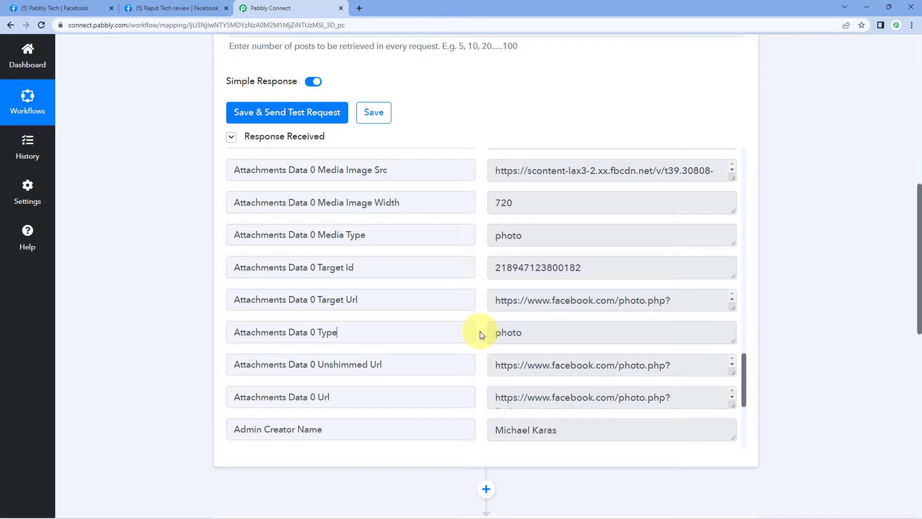
scroll(480, 333, "up", 1)
left_click_drag(408, 342, 230, 346)
left_click(191, 335)
left_click_drag(397, 345, 217, 345)
left_click(517, 346)
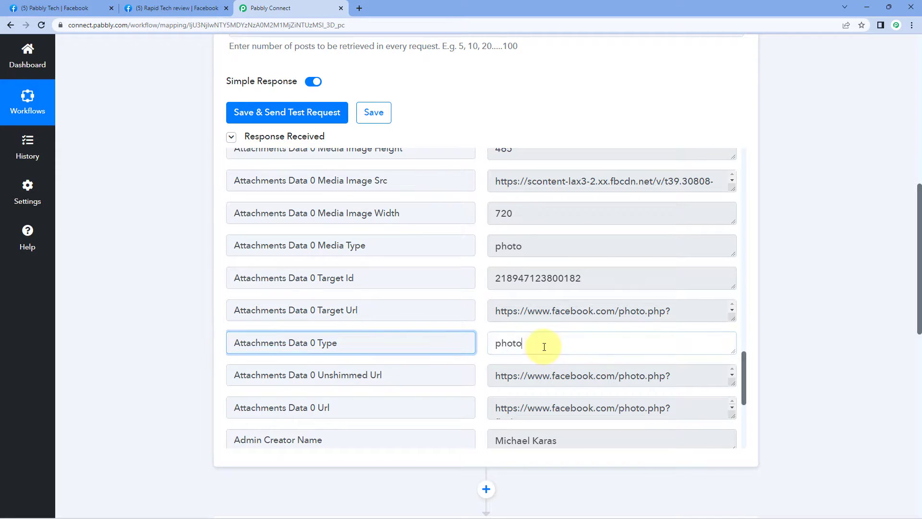
left_click_drag(517, 346, 483, 338)
left_click(482, 338)
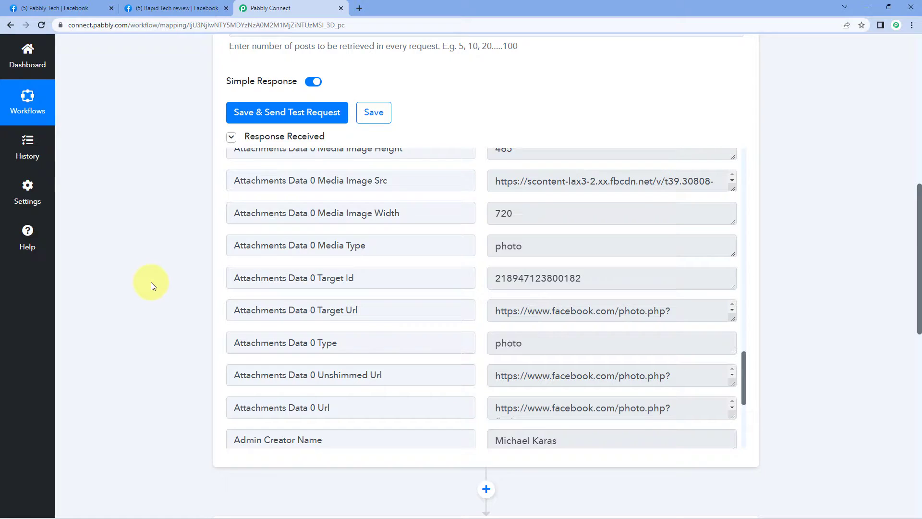
Step: Open the filter of the Post with Images route and set its label to the trigger's Attachments Data 0 Type
scroll(151, 281, "down", 8)
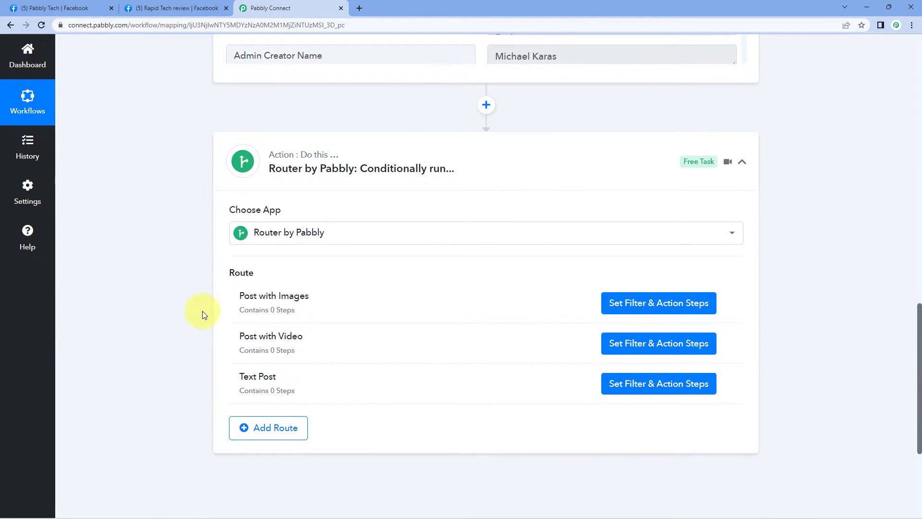
scroll(202, 276, "down", 1)
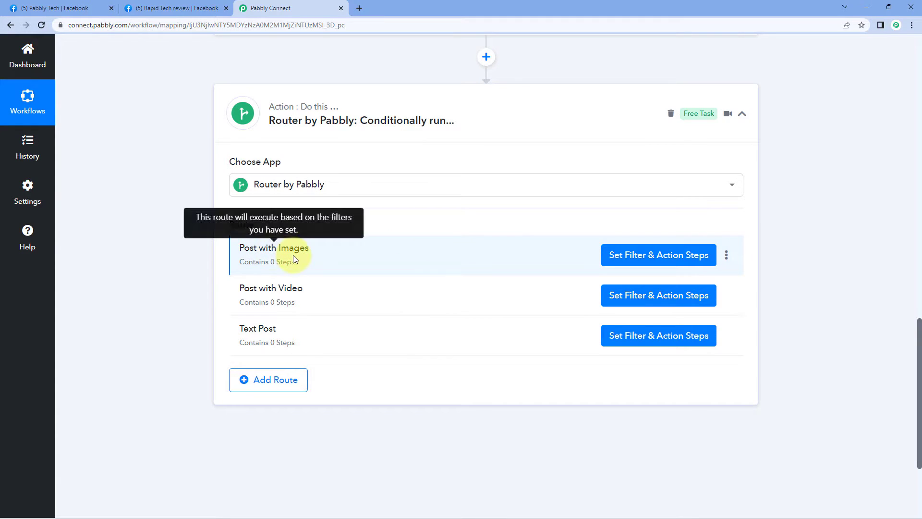
left_click(656, 262)
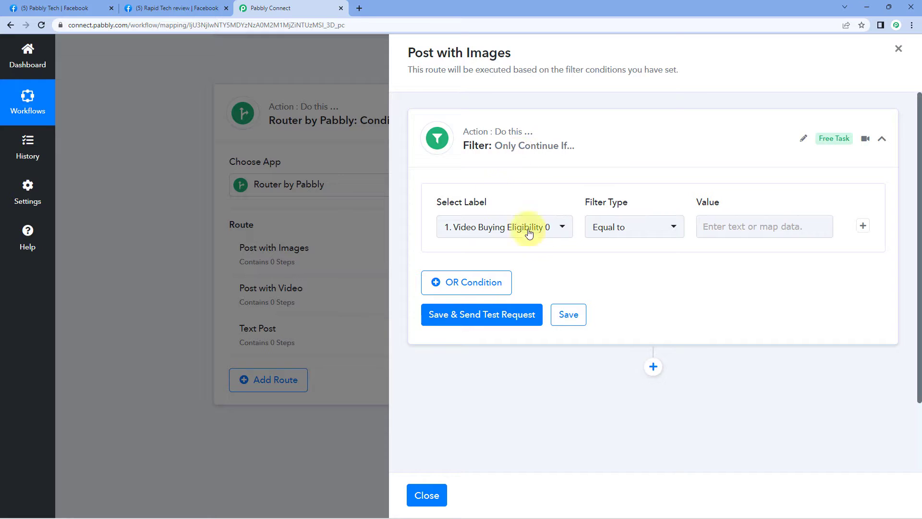
left_click(563, 229)
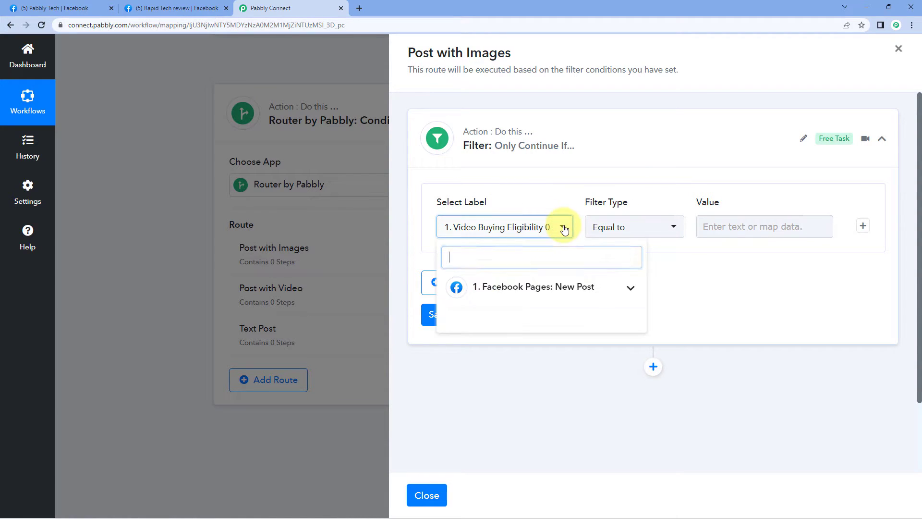
left_click(631, 288)
scroll(608, 386, "down", 5)
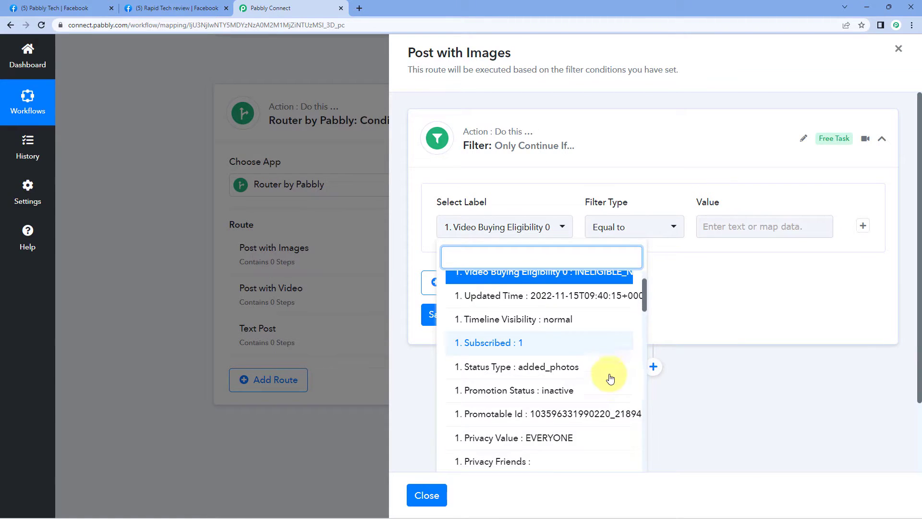
scroll(599, 354, "down", 8)
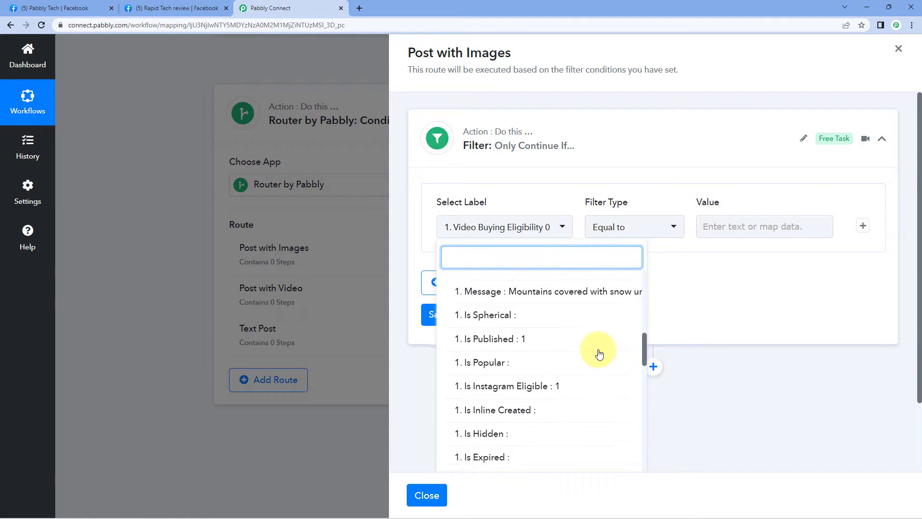
scroll(584, 338, "down", 8)
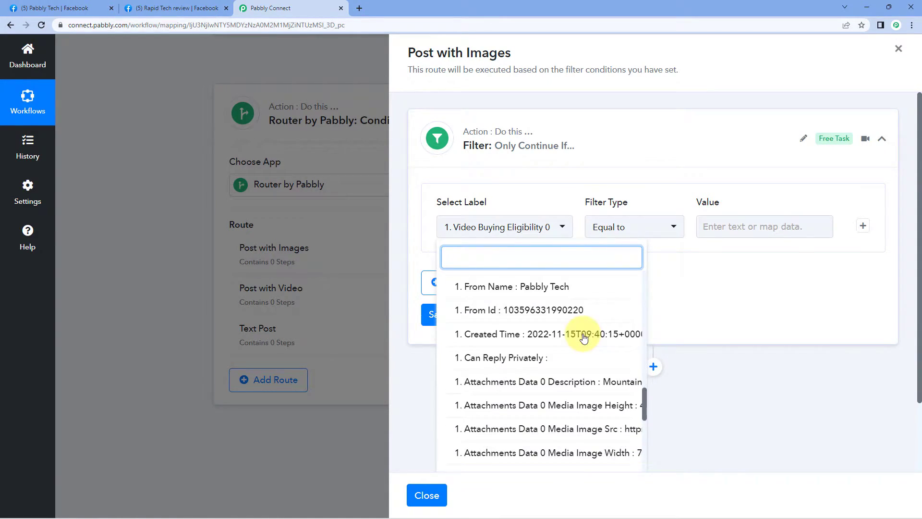
scroll(584, 338, "down", 2)
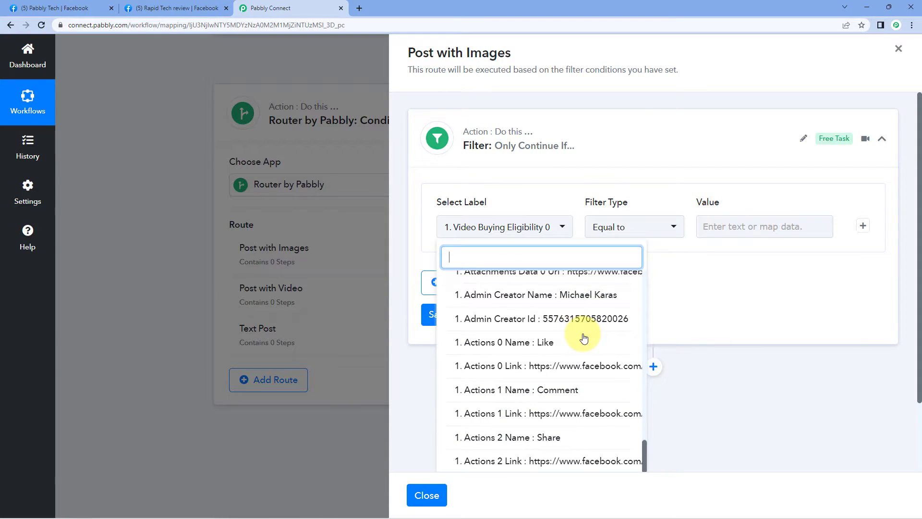
scroll(584, 317, "up", 3)
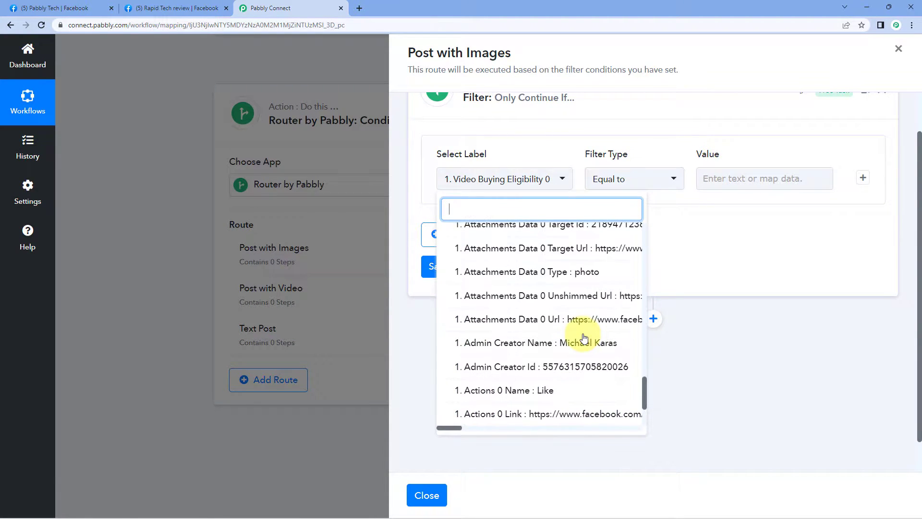
left_click(558, 275)
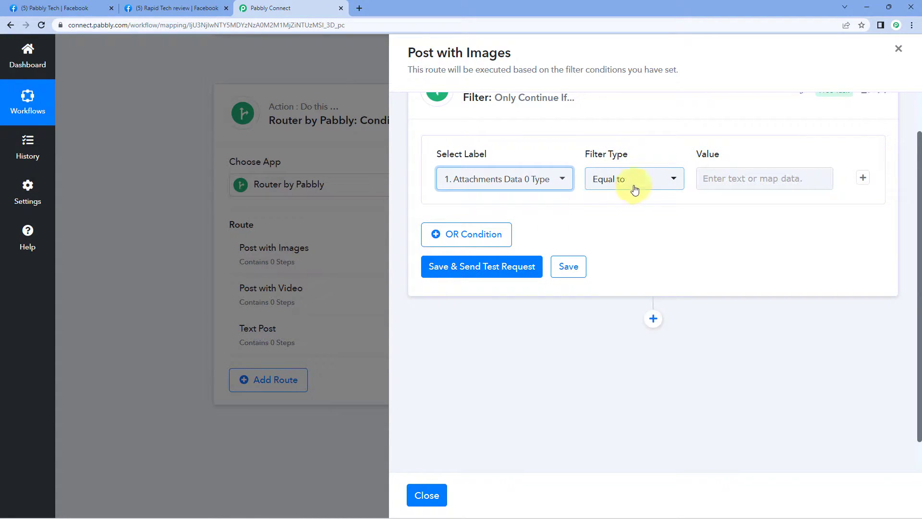
Step: Enter photo as the filter's comparison value, save the condition and send a test request
left_click(739, 182)
type("p")
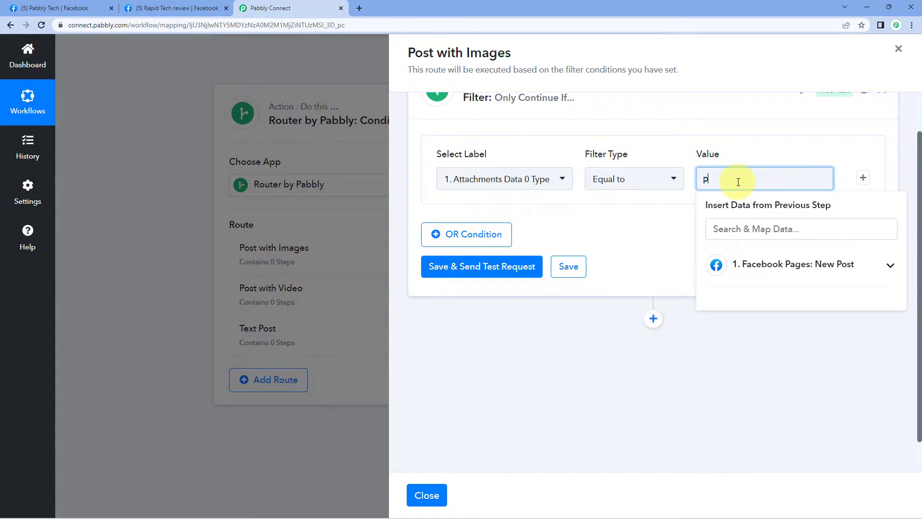
left_click(638, 206)
scroll(509, 177, "up", 1)
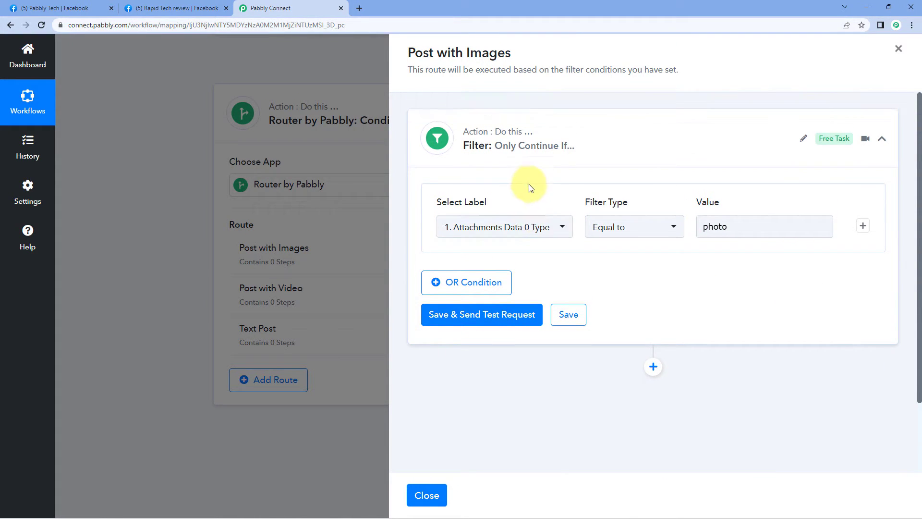
left_click(557, 227)
left_click(677, 261)
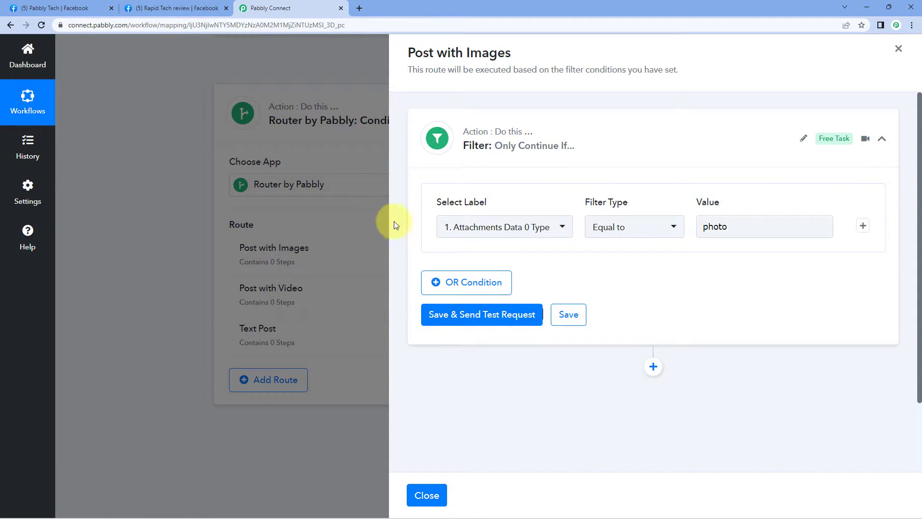
left_click(481, 316)
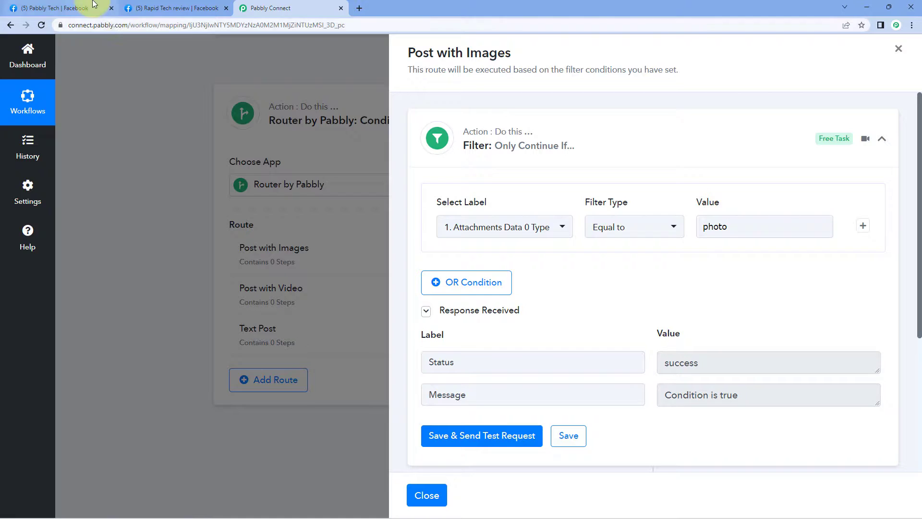
Step: Compare the latest post on the Pabbly Tech Facebook page with the filter's test response in Pabbly Connect
left_click(53, 8)
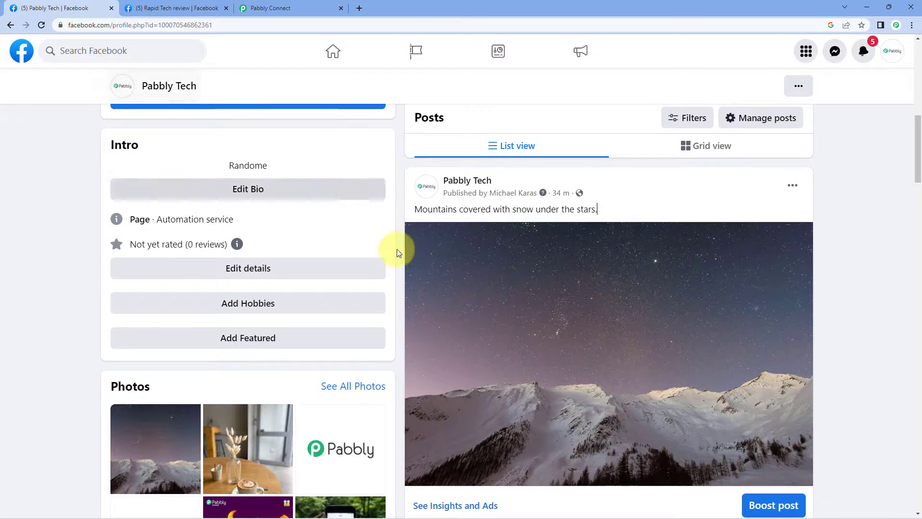
left_click(294, 5)
left_click_drag(747, 390, 632, 302)
left_click(629, 281)
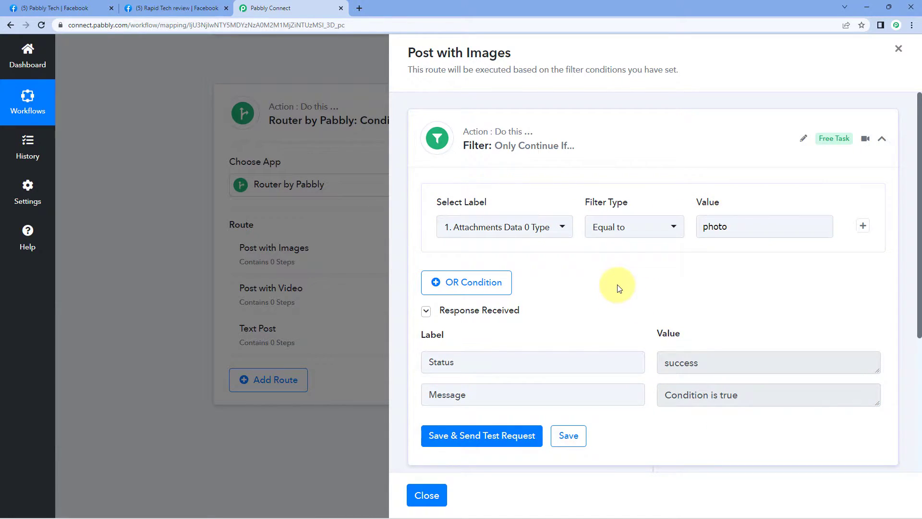
Step: Add a Facebook Pages action after the filter, with Create Page Photo as its action event
scroll(619, 287, "down", 3)
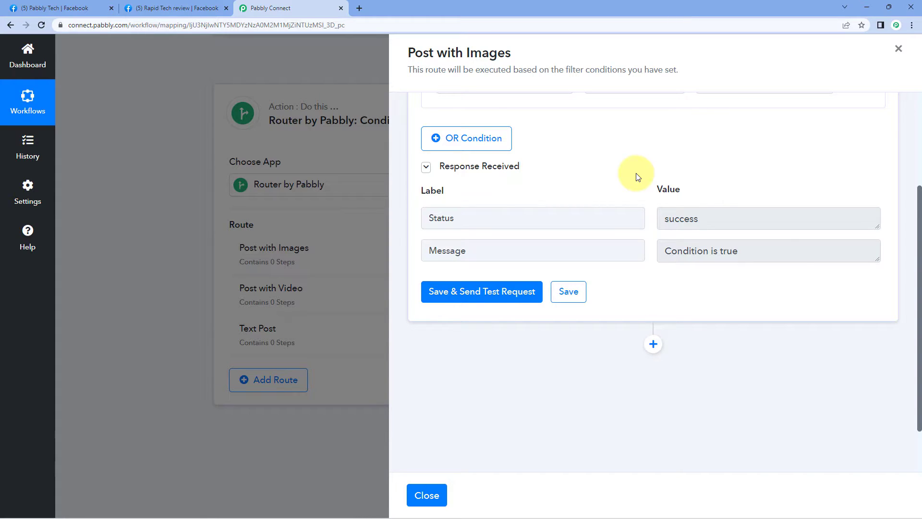
scroll(630, 171, "down", 1)
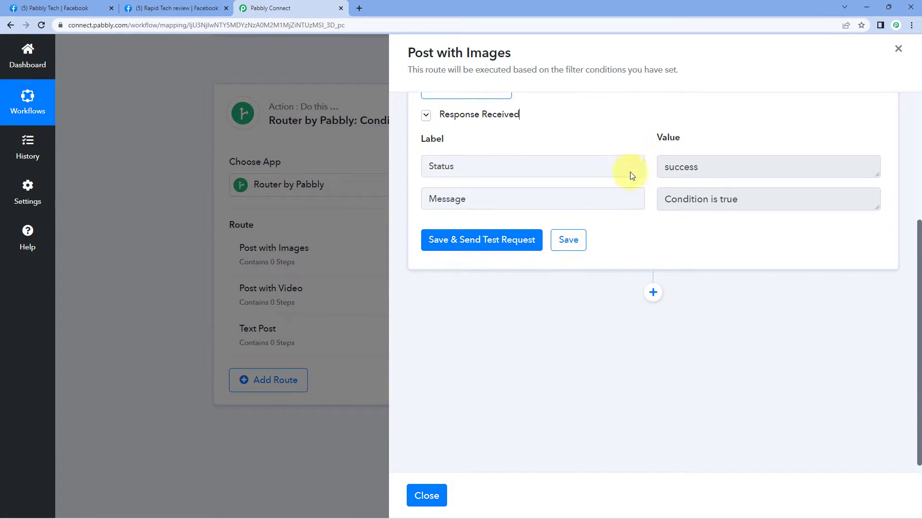
left_click(653, 282)
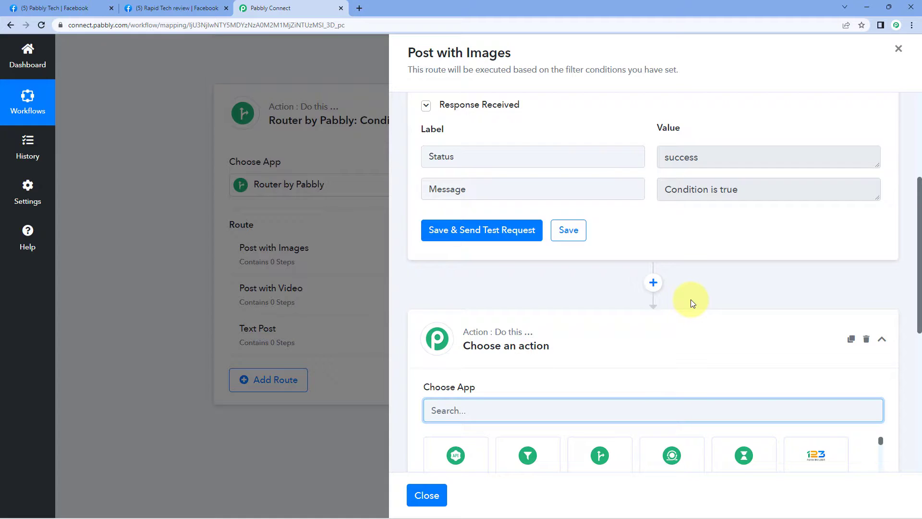
scroll(691, 299, "down", 3)
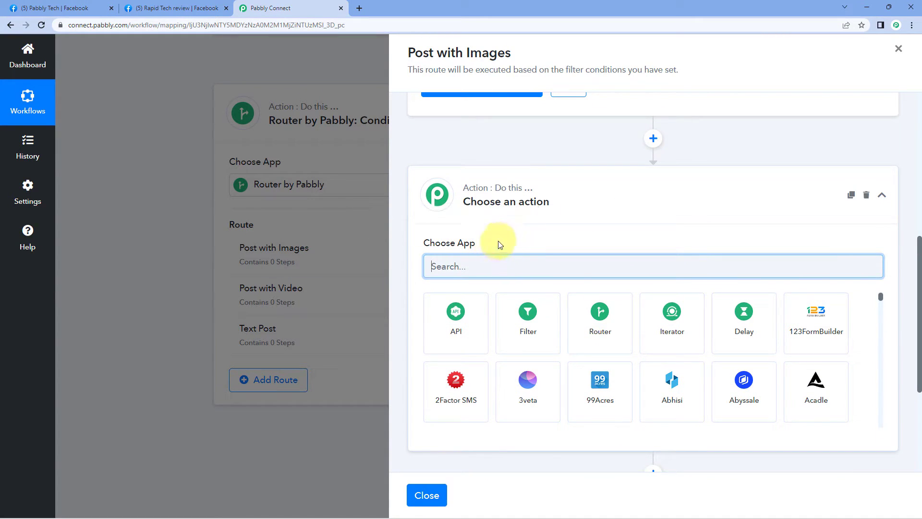
type("Faceb")
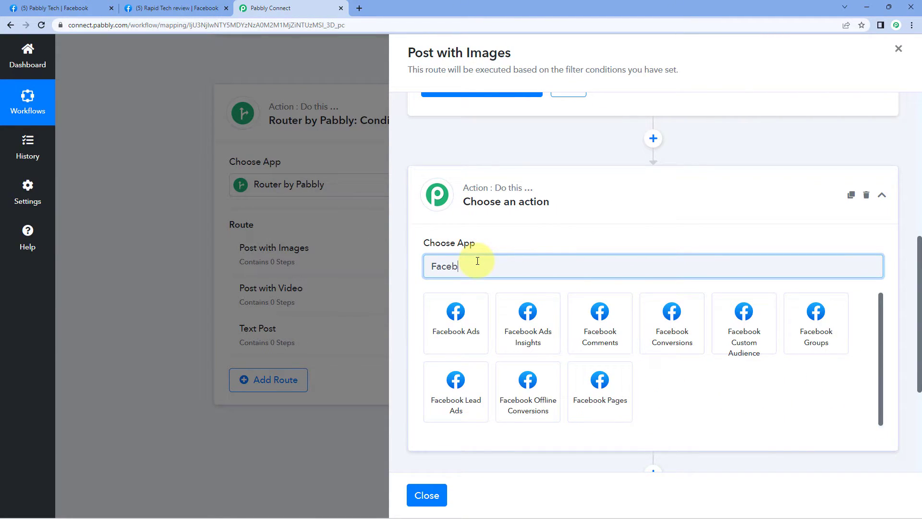
type("ook Pages")
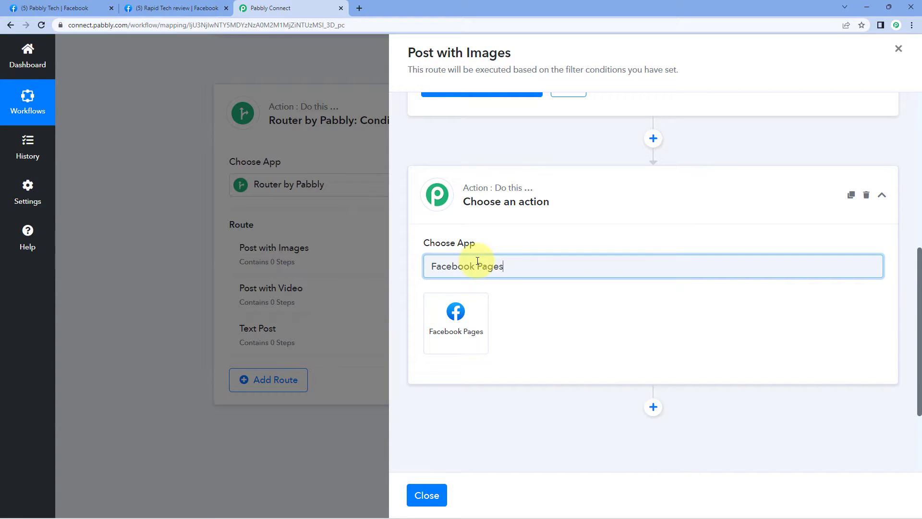
left_click(466, 306)
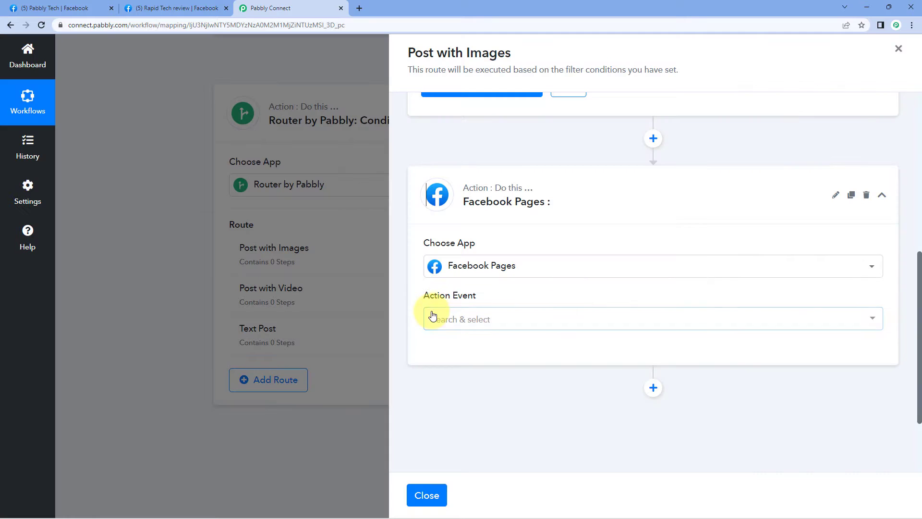
left_click(522, 318)
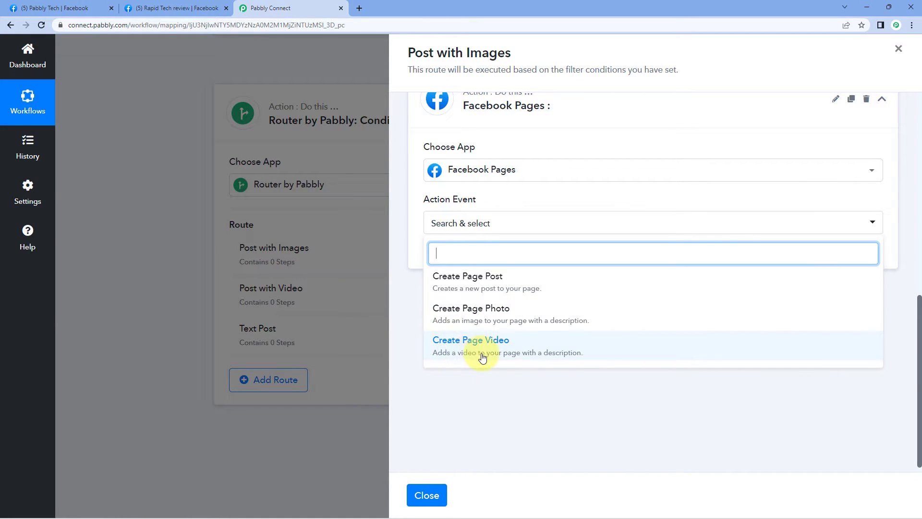
left_click(527, 313)
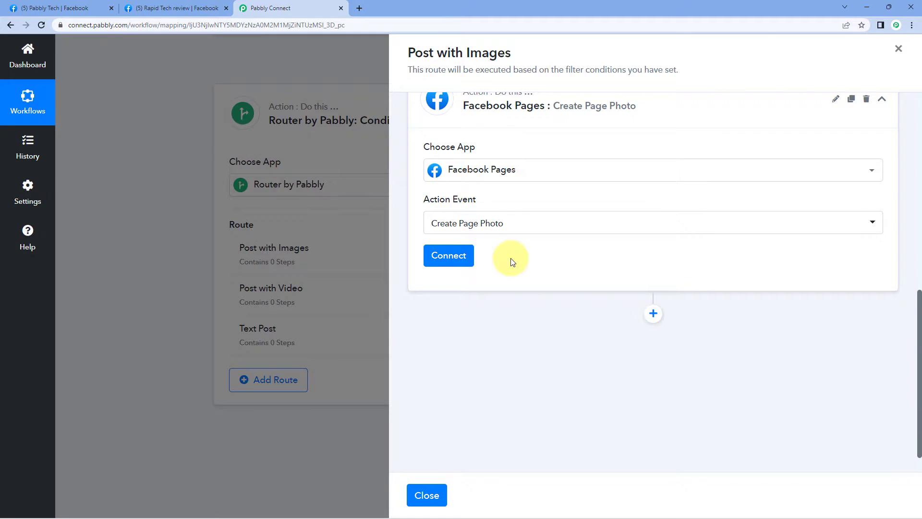
Step: Connect the action through a new Facebook Pages connection, authorising it with the page owner's Facebook account
left_click(460, 257)
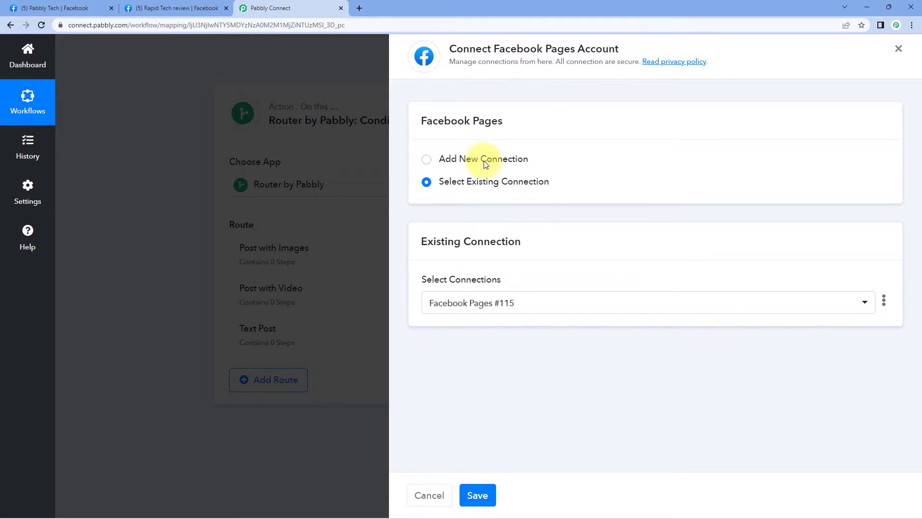
left_click(480, 159)
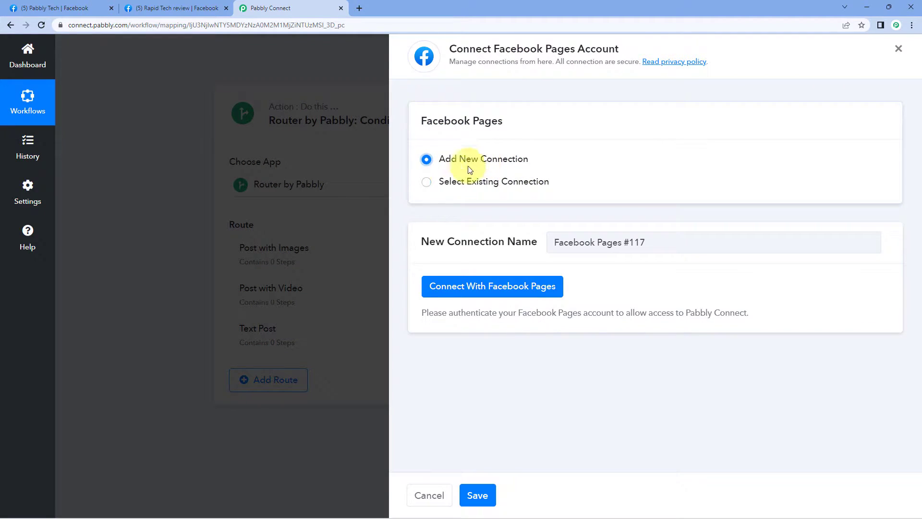
left_click(497, 287)
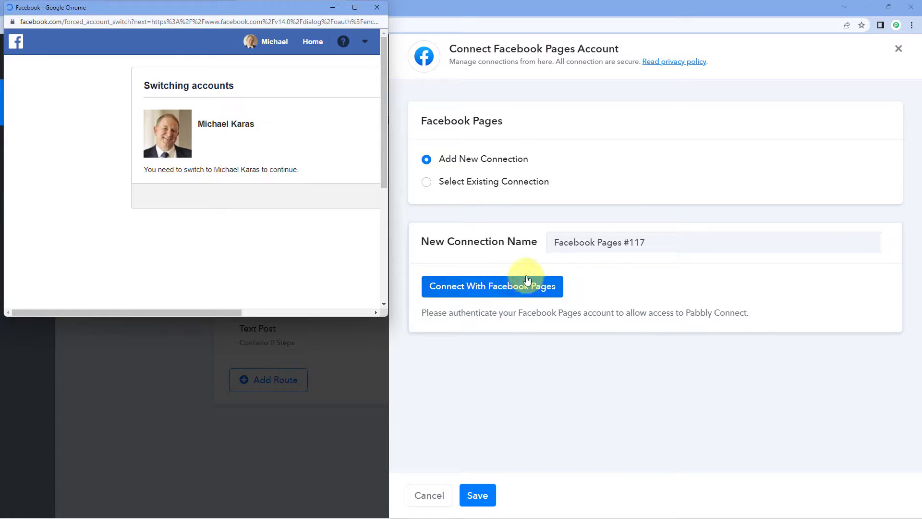
left_click_drag(223, 309, 301, 251)
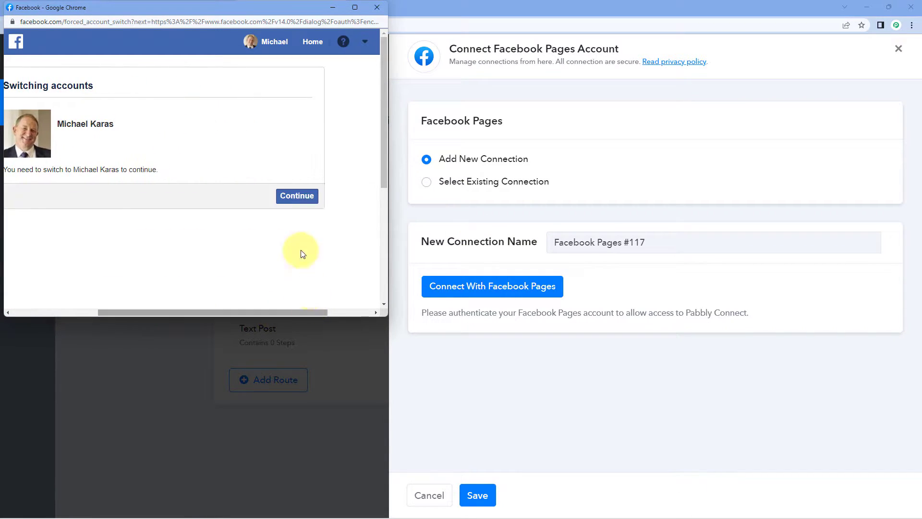
left_click(291, 198)
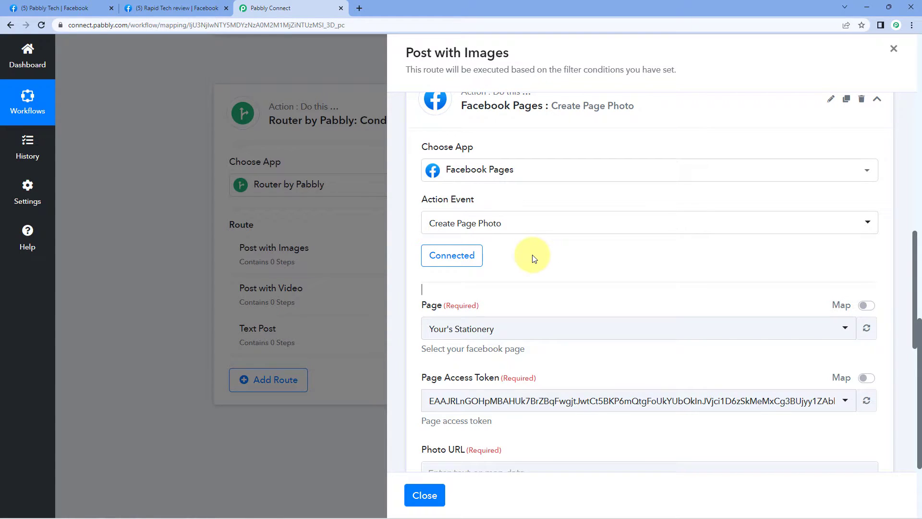
Step: Choose Rapid Tech review as the Facebook page for the Create Page Photo action
scroll(532, 258, "down", 2)
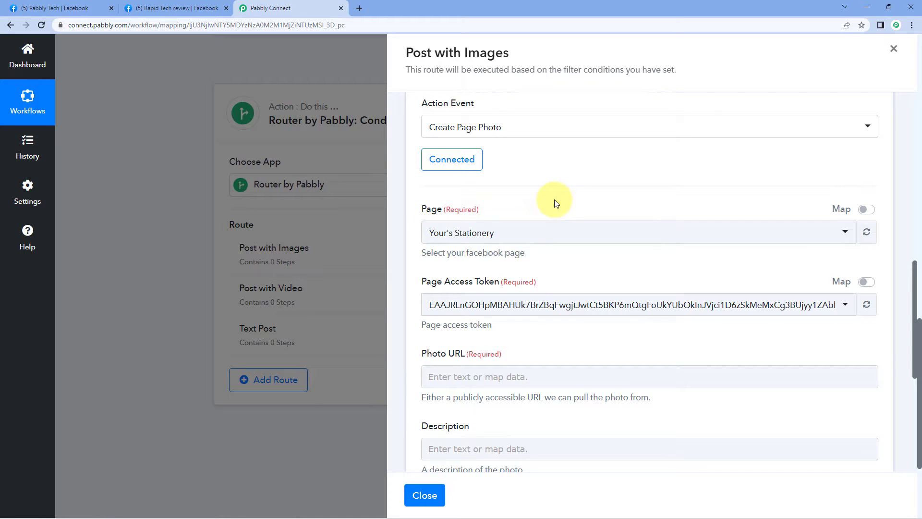
scroll(586, 186, "down", 1)
left_click(607, 187)
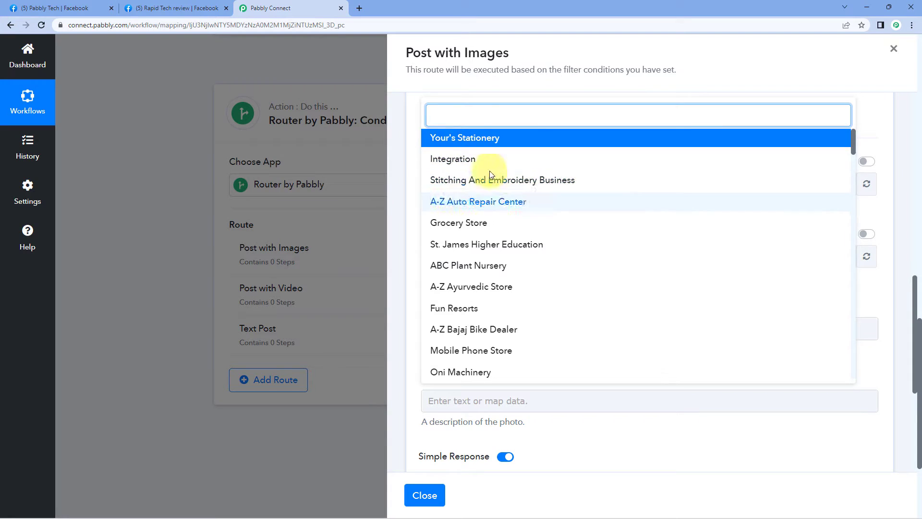
left_click(161, 8)
scroll(334, 246, "down", 1)
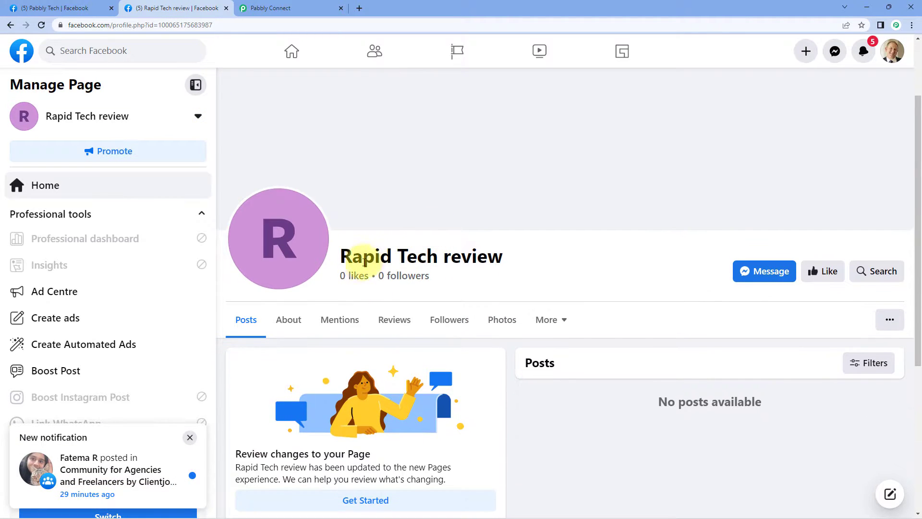
left_click(269, 8)
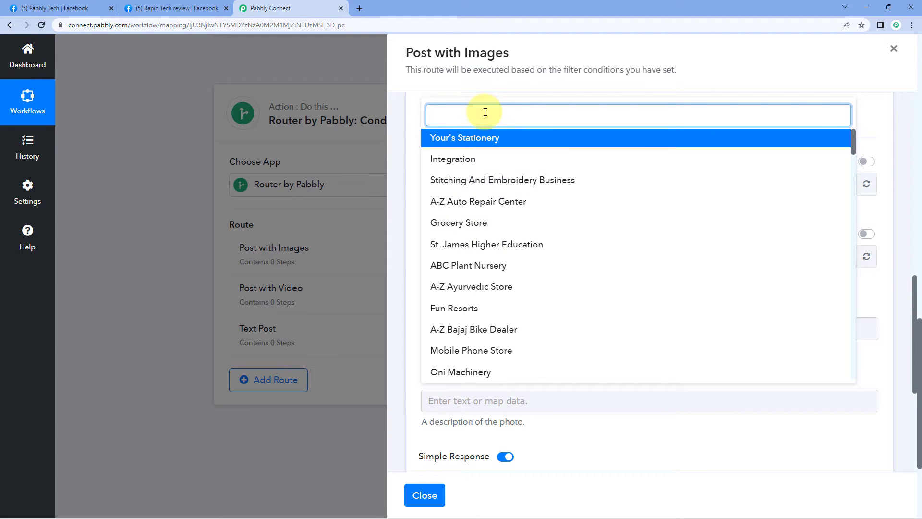
type("Rapi")
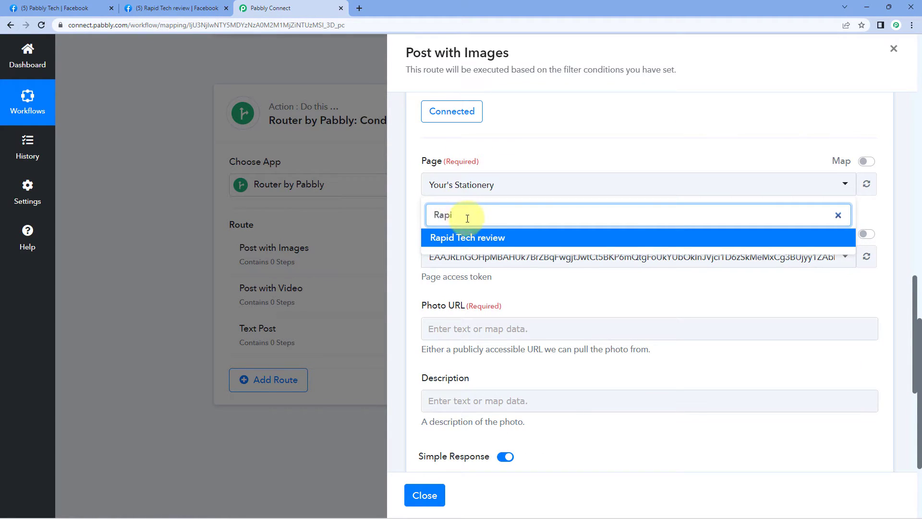
left_click(483, 237)
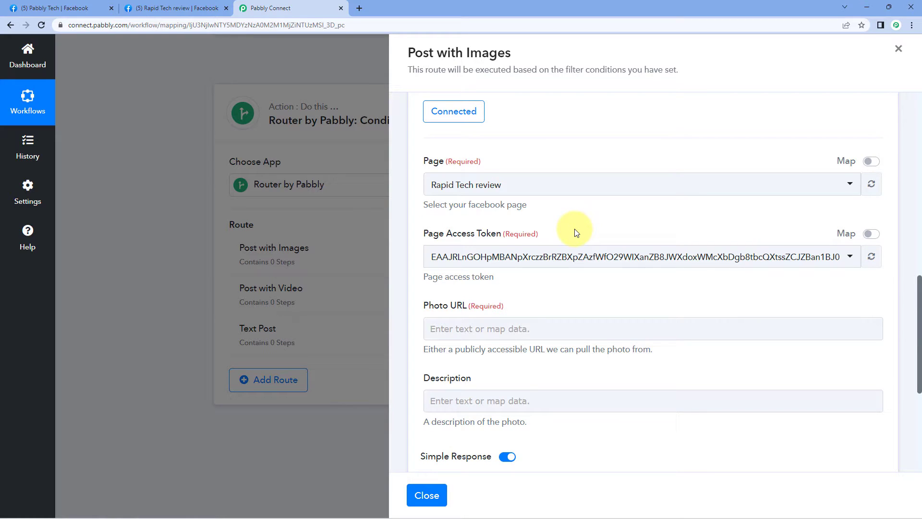
Step: Map the action's Photo URL to the Full Picture value from the Facebook Pages New Post trigger
scroll(577, 233, "down", 2)
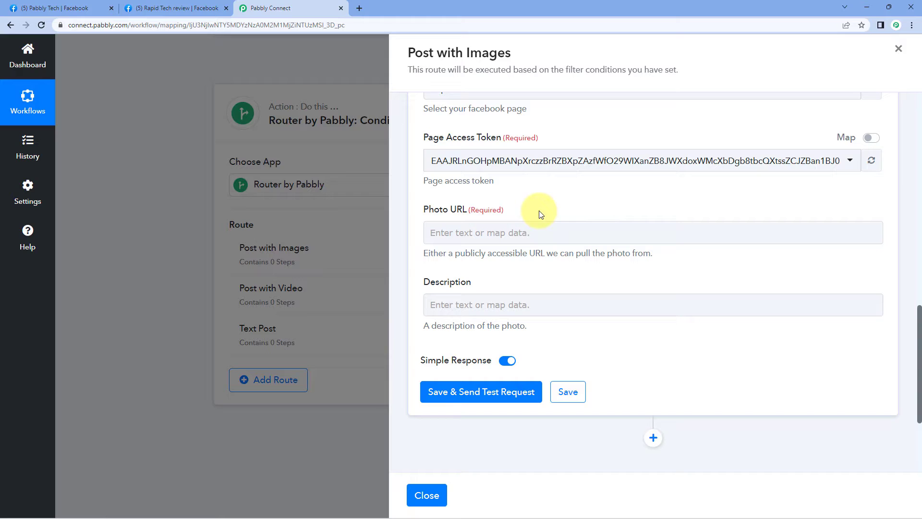
left_click(490, 227)
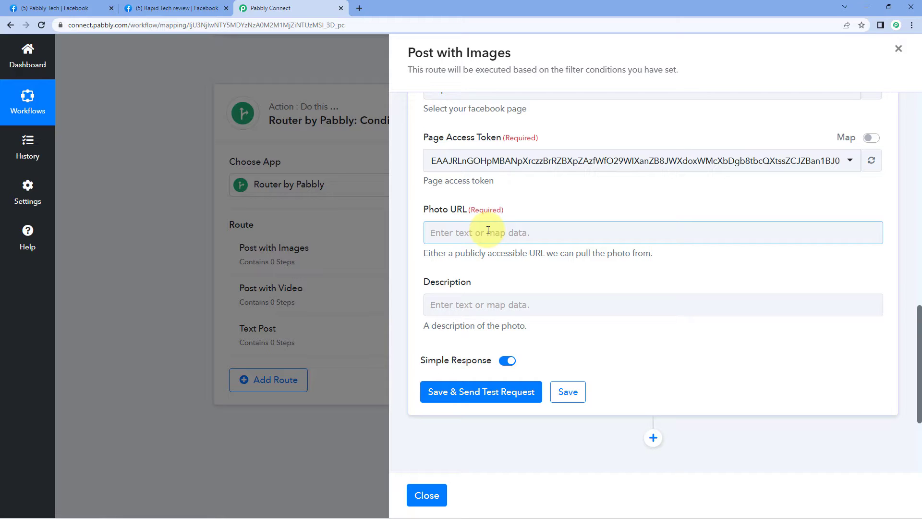
left_click(456, 232)
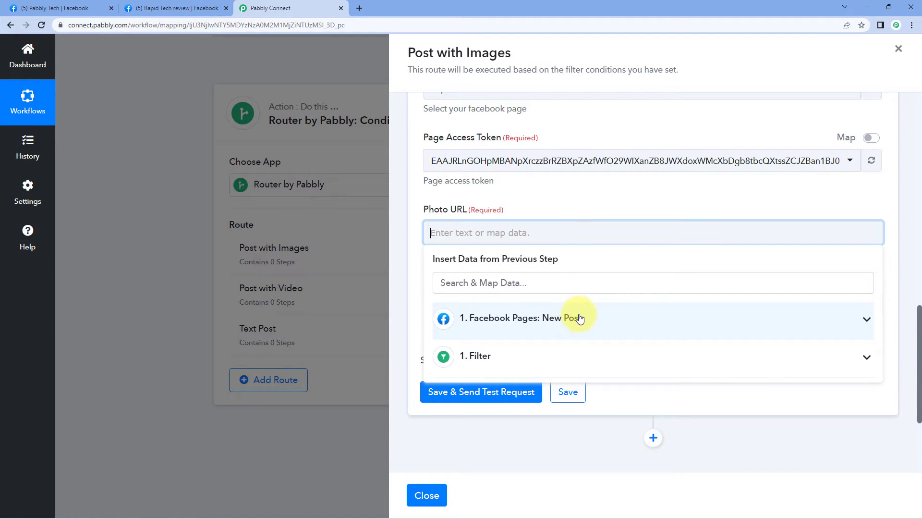
left_click(596, 318)
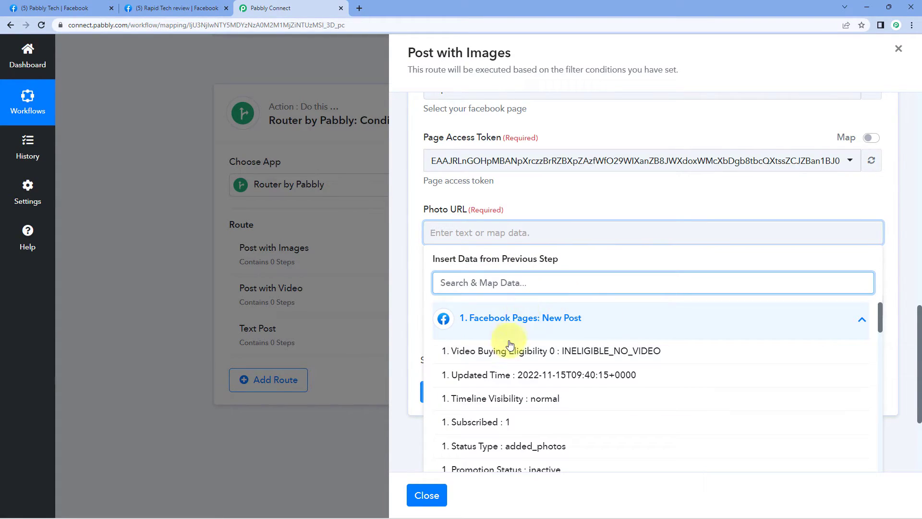
scroll(551, 349, "down", 5)
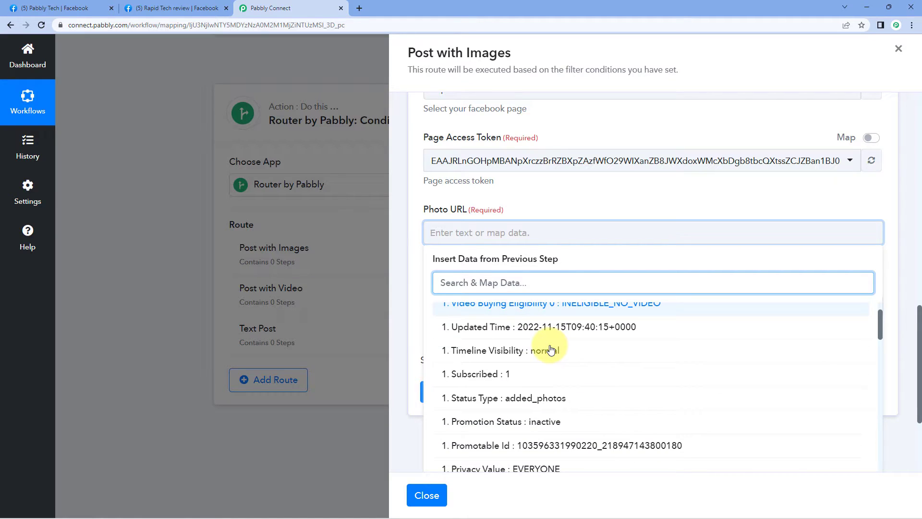
scroll(551, 349, "down", 6)
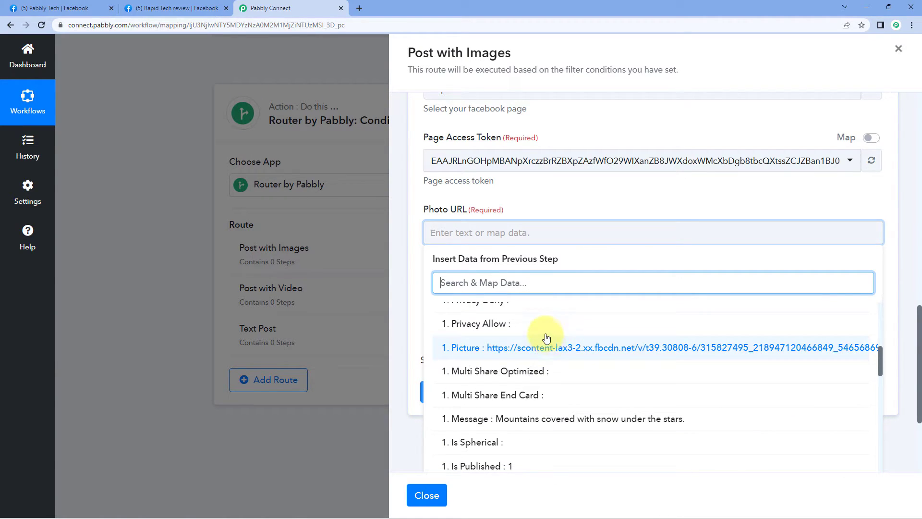
scroll(543, 337, "down", 3)
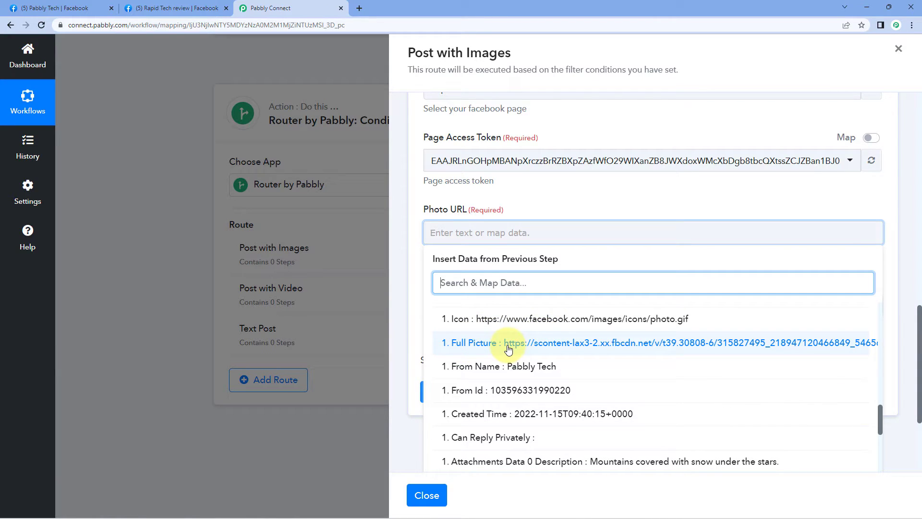
left_click(528, 343)
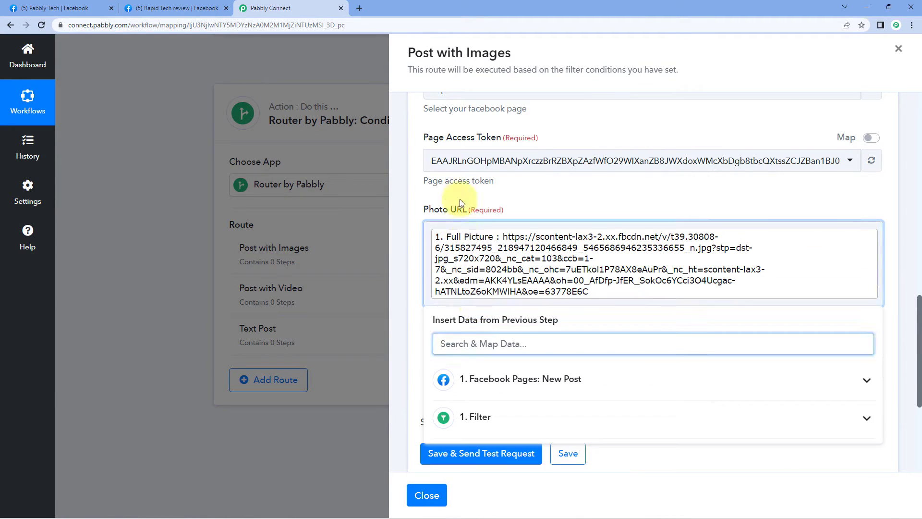
left_click(516, 197)
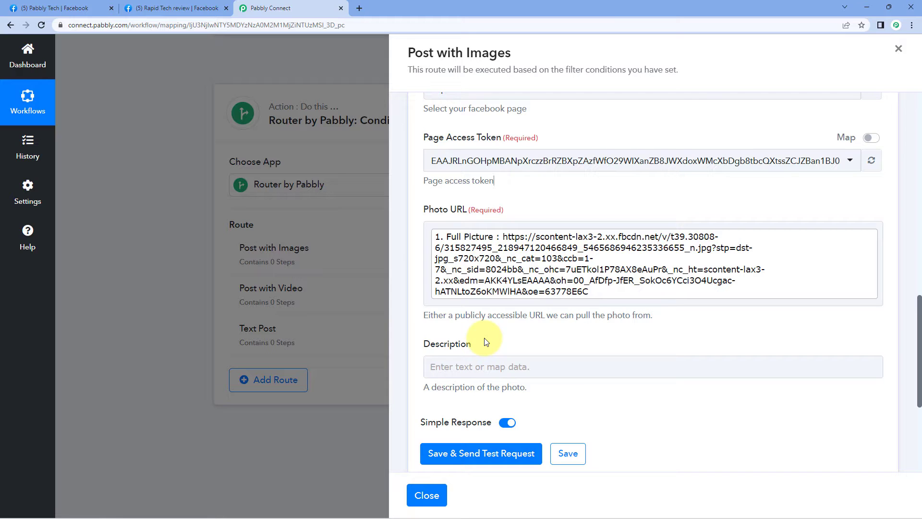
Step: Map the photo's Description to the Message value from the Facebook Pages New Post trigger
scroll(486, 341, "down", 1)
left_click(454, 319)
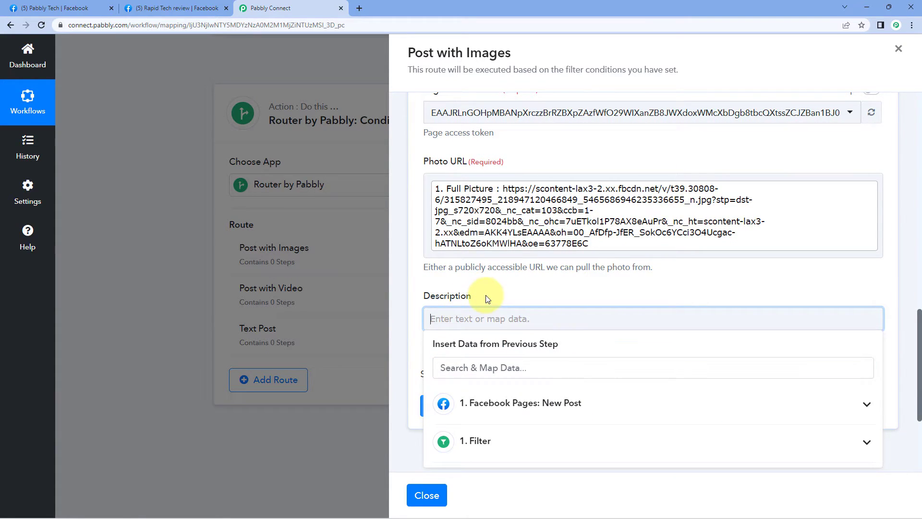
scroll(500, 307, "down", 1)
left_click(522, 359)
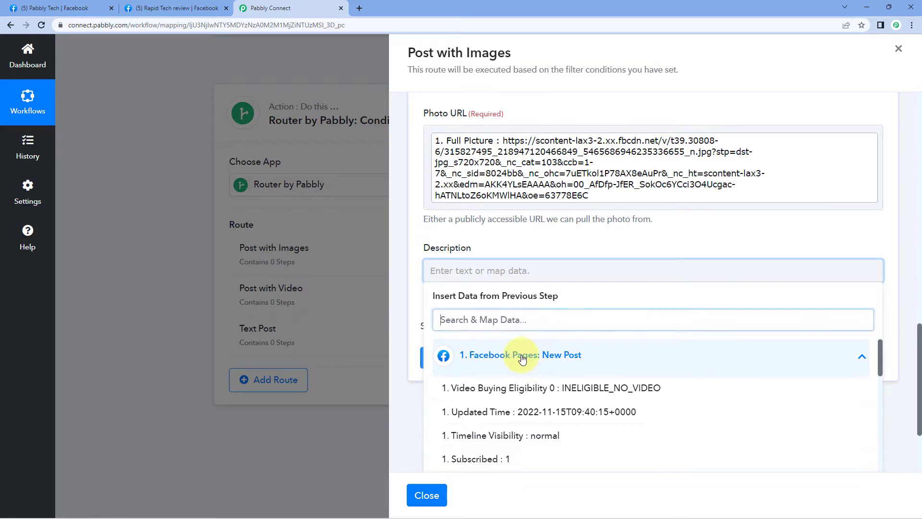
scroll(514, 374, "down", 3)
scroll(514, 375, "down", 4)
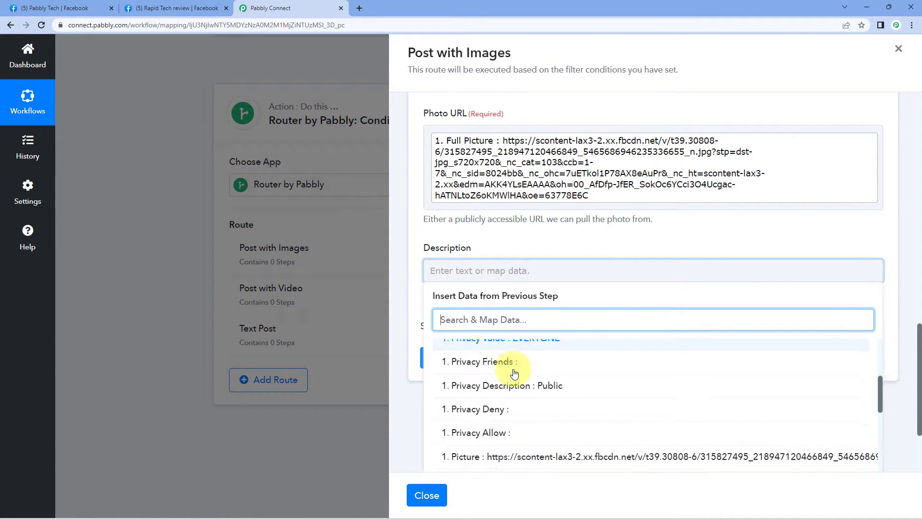
left_click(472, 408)
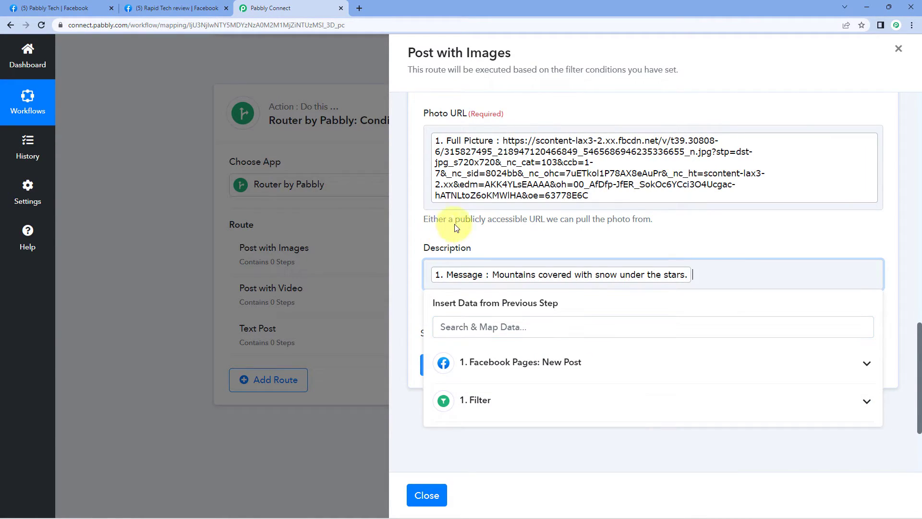
left_click(475, 240)
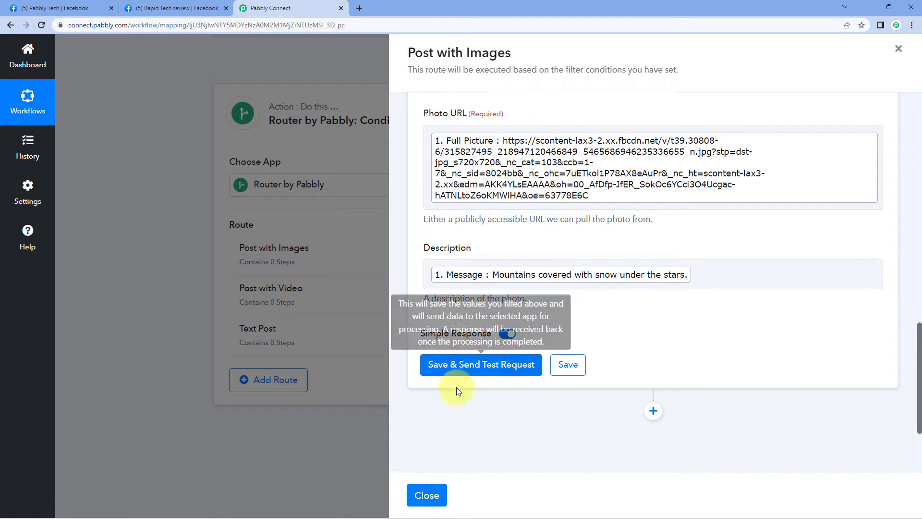
Step: Save the Create Page Photo action, send a test request and review the response
left_click(486, 367)
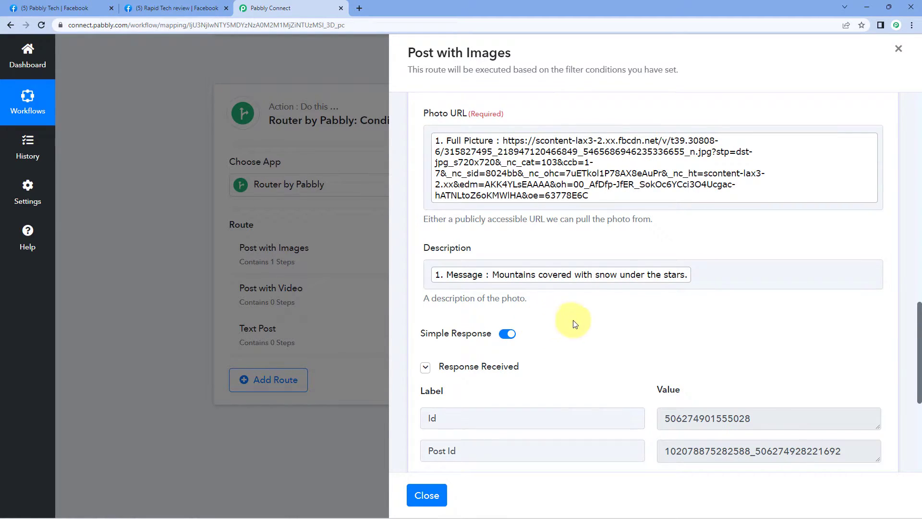
scroll(597, 333, "down", 2)
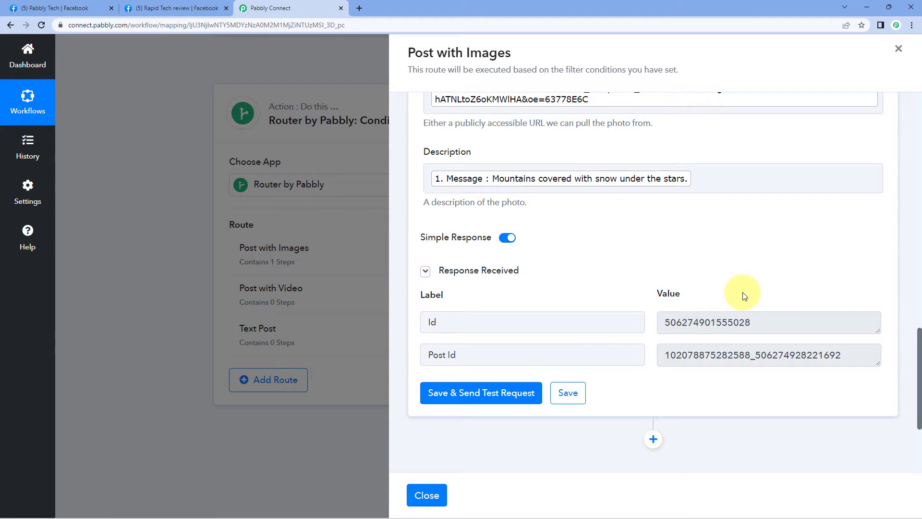
scroll(745, 294, "up", 2)
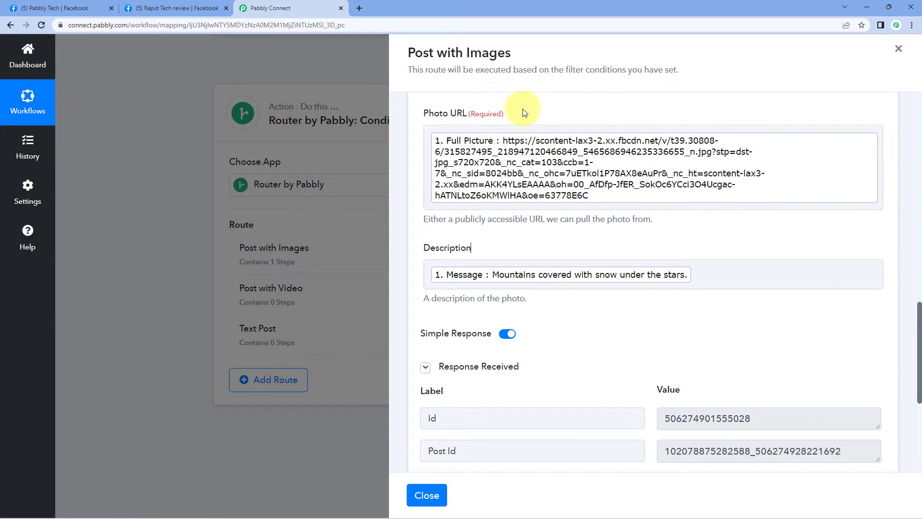
Step: Reload the Rapid Tech review Facebook page and compare its newest post with the Pabbly Tech page's latest post and the mapped data
left_click(54, 8)
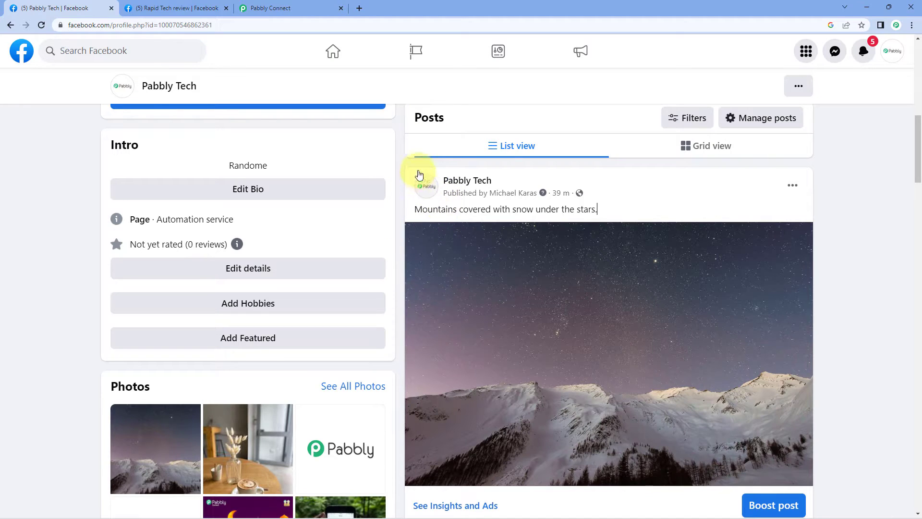
left_click(305, 6)
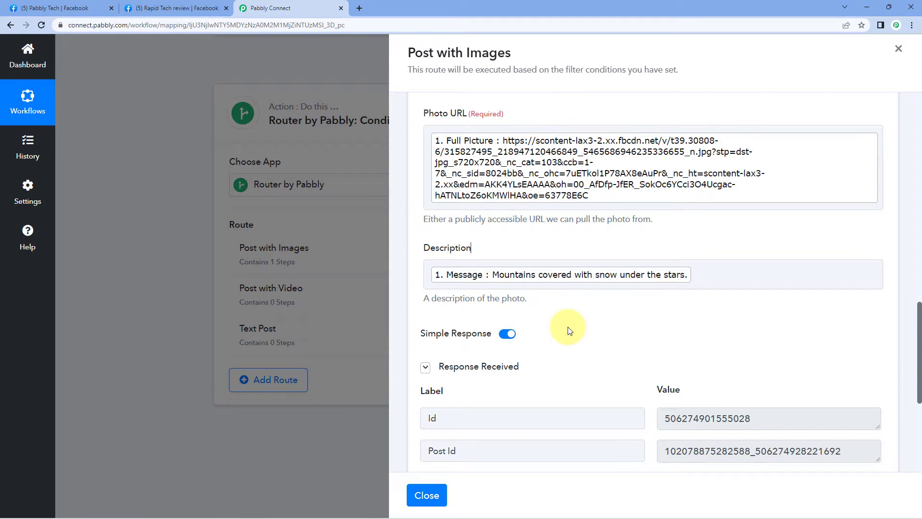
left_click(202, 7)
left_click(40, 25)
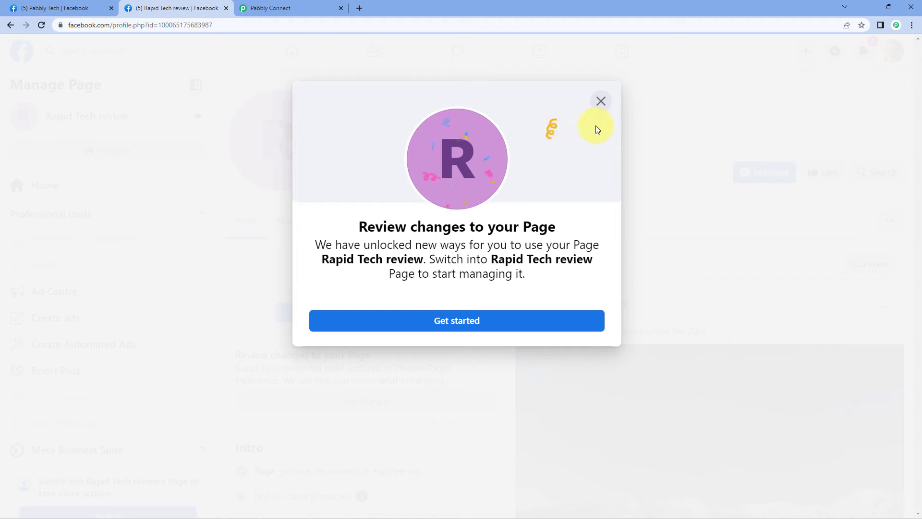
left_click(600, 99)
scroll(546, 315, "down", 3)
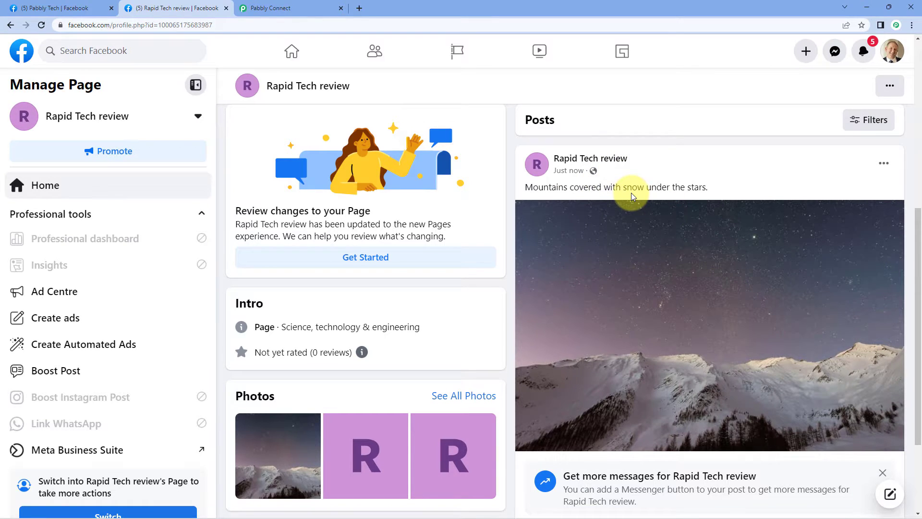
left_click(99, 8)
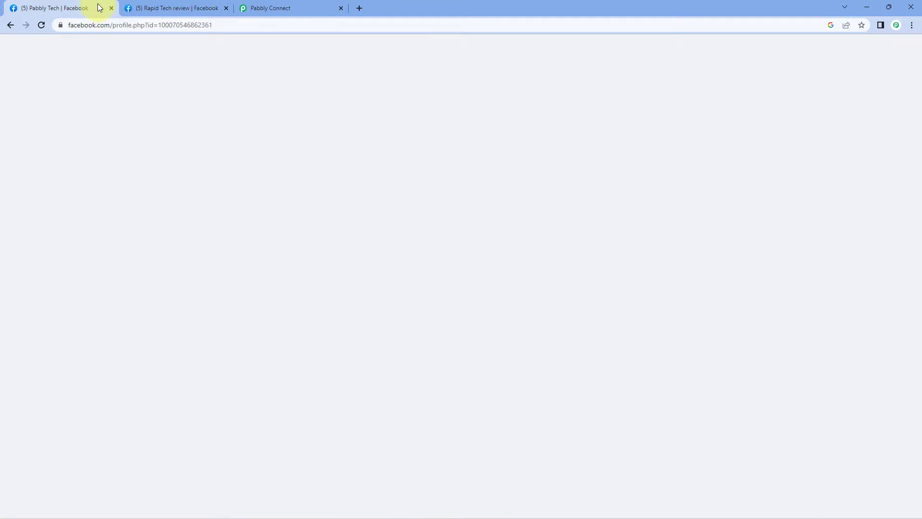
scroll(509, 281, "down", 2)
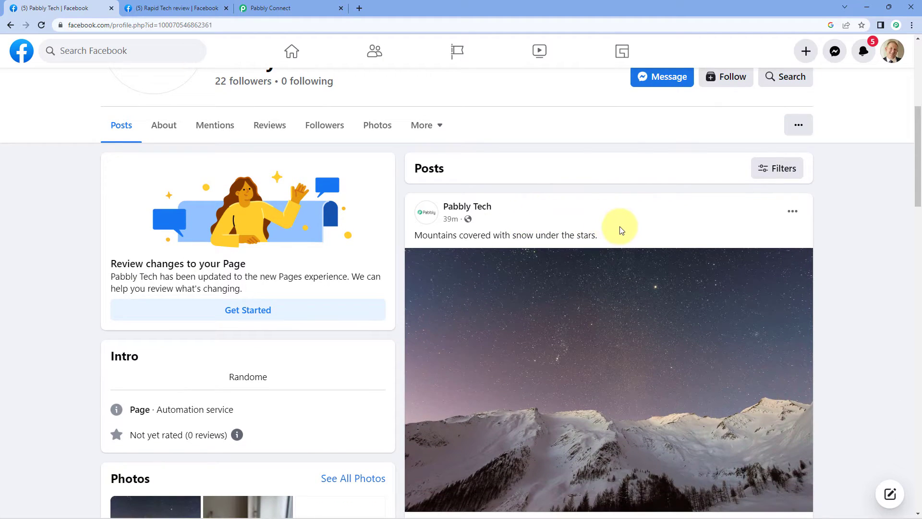
left_click(272, 8)
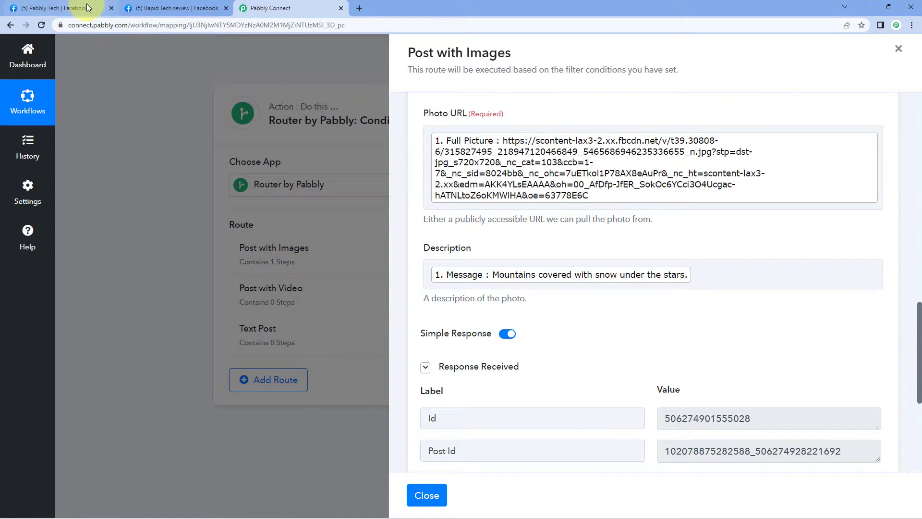
left_click(67, 8)
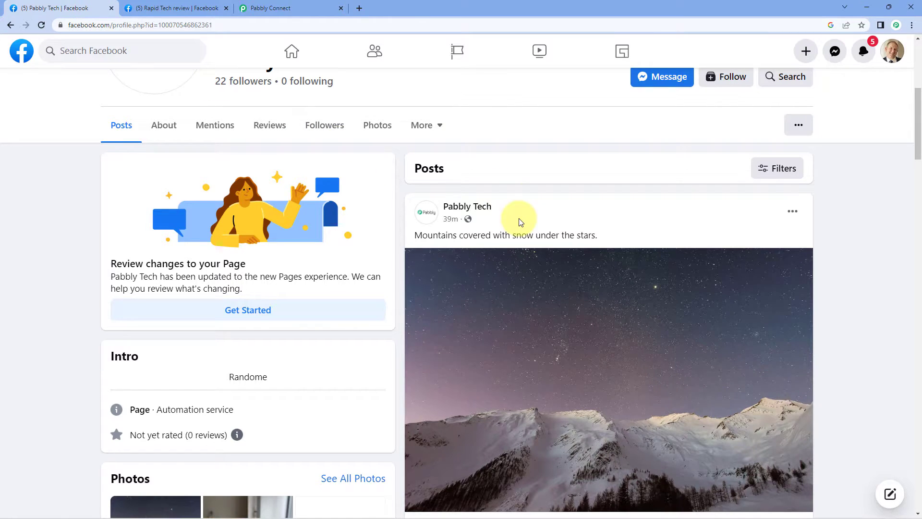
left_click(287, 8)
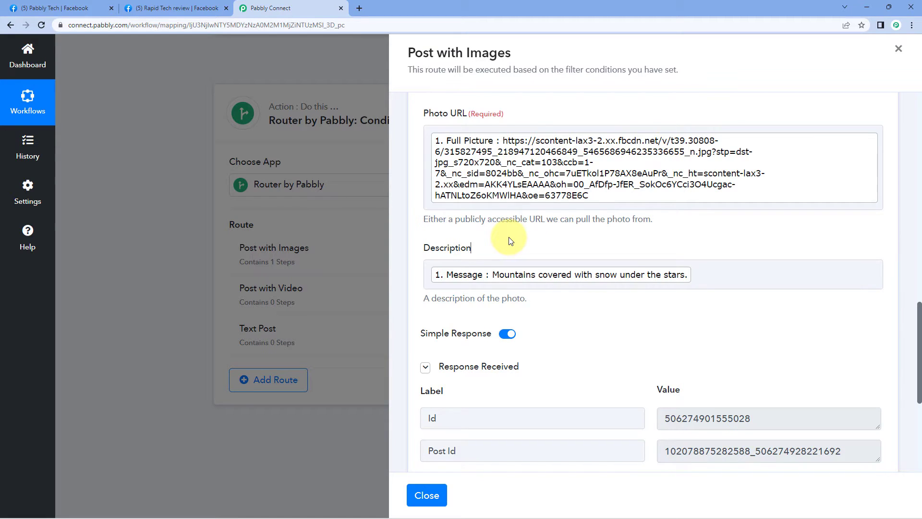
Step: Collapse the Create Page Photo action and review the filter condition at the start of the Post with Images route
scroll(559, 238, "down", 2)
scroll(584, 303, "up", 8)
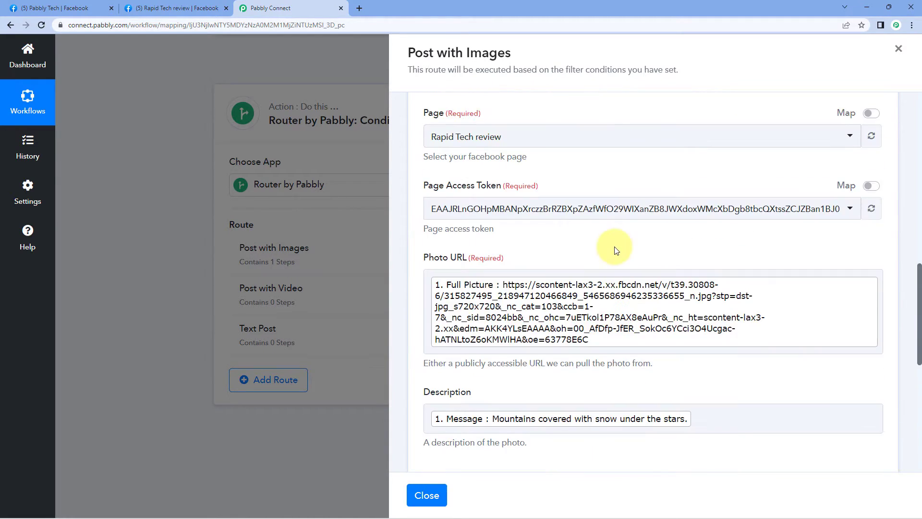
scroll(610, 255, "up", 3)
left_click(509, 284)
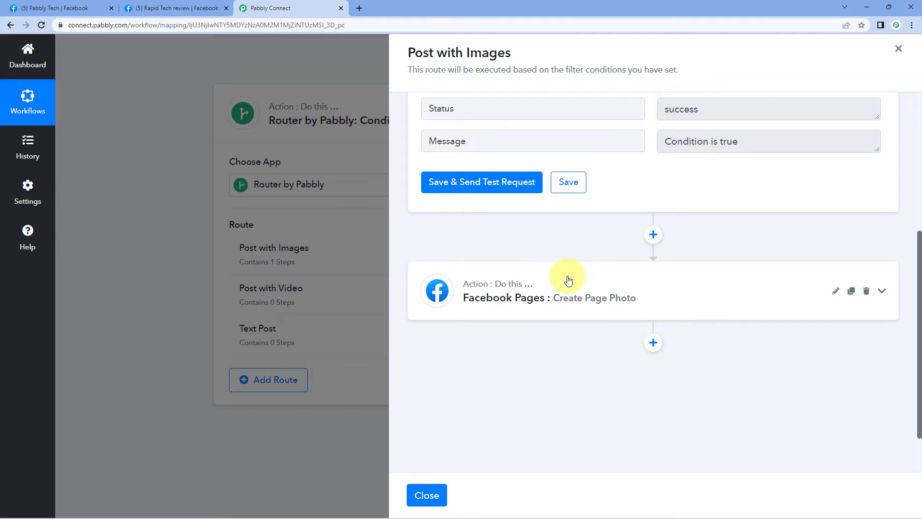
scroll(595, 319, "up", 5)
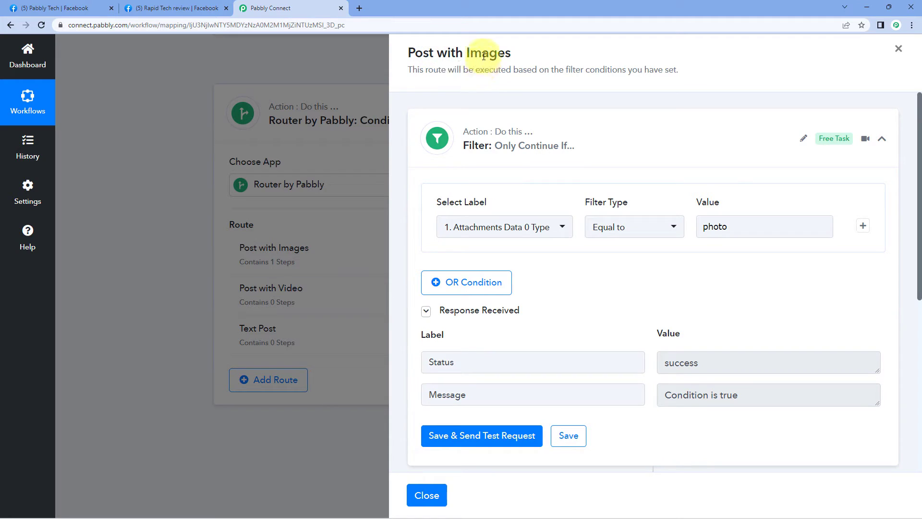
Step: Close the Post with Images route and return to the Facebook Pages New Post trigger's settings
left_click(423, 494)
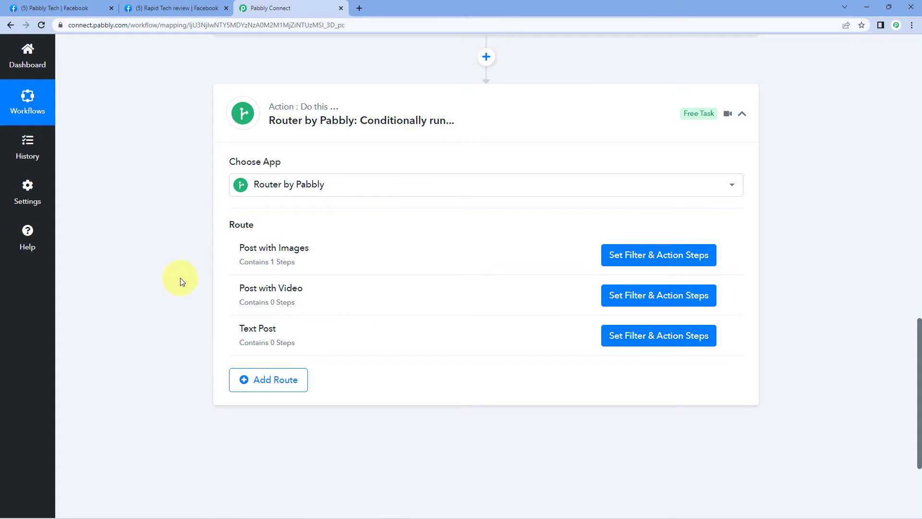
scroll(180, 278, "up", 1)
left_click(66, 5)
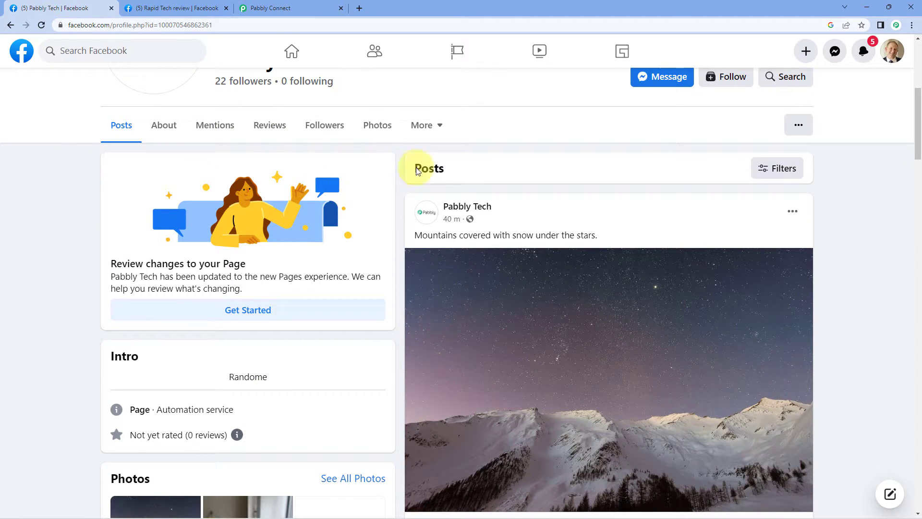
scroll(405, 196, "up", 2)
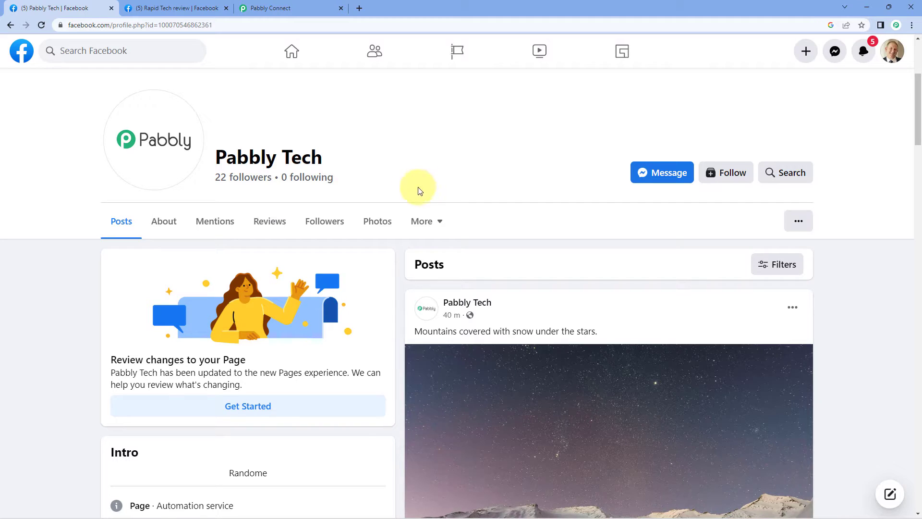
left_click(270, 8)
scroll(176, 229, "up", 6)
scroll(172, 238, "up", 7)
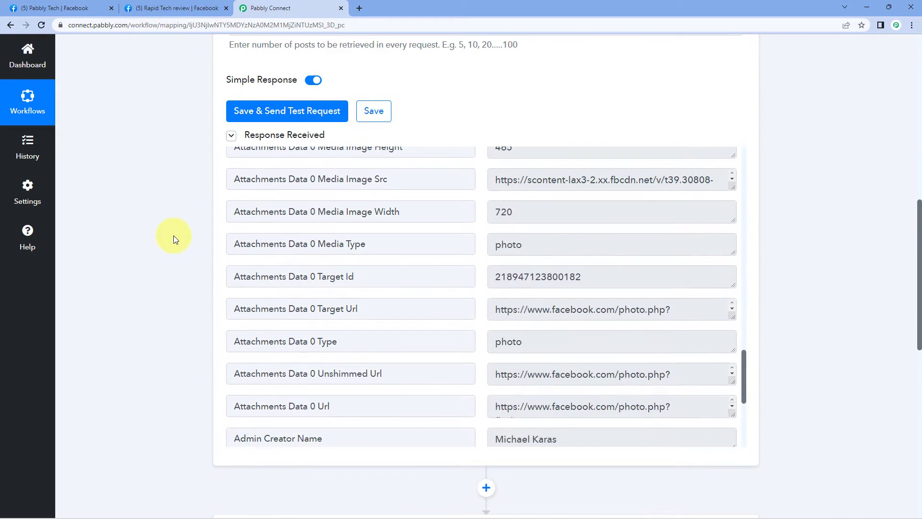
Step: Go to the Pabbly Tech Facebook page and switch to acting as that page
left_click(40, 5)
scroll(422, 267, "down", 2)
scroll(418, 276, "down", 2)
scroll(336, 288, "up", 2)
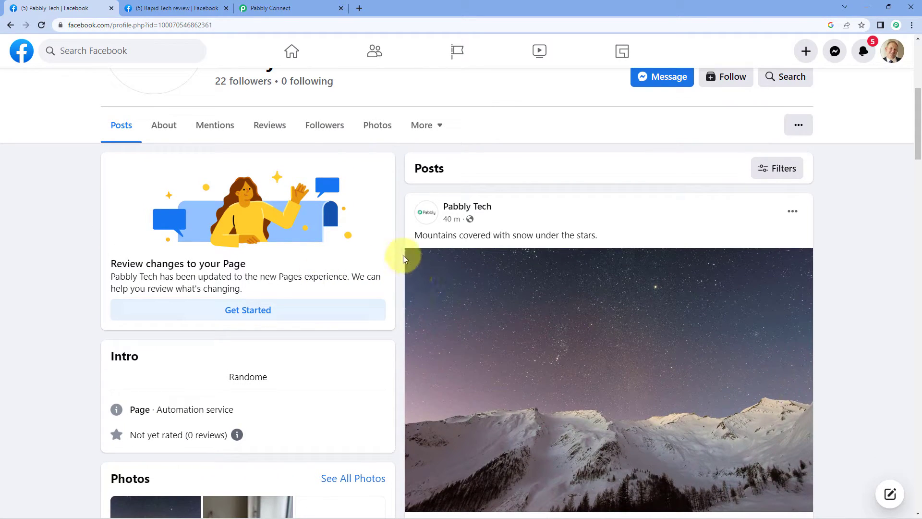
left_click(314, 309)
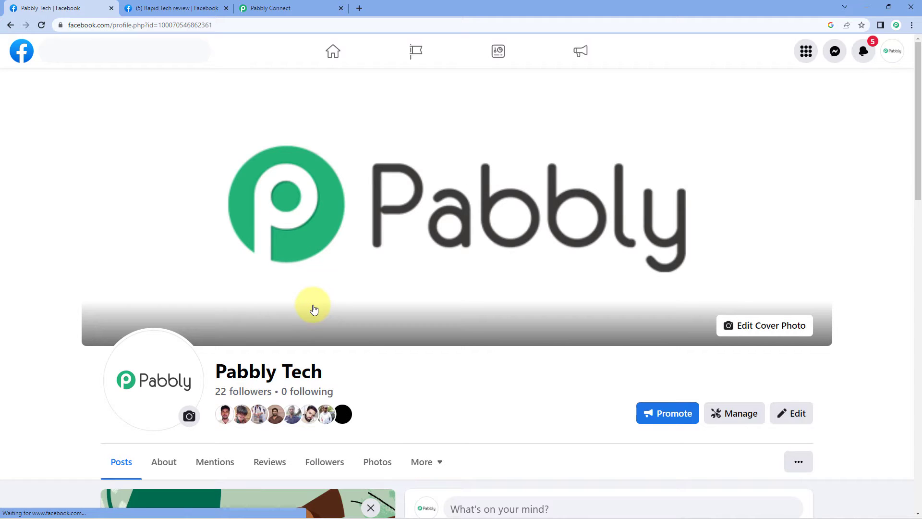
Step: Publish a Pabbly Tech page post with the Video file from the Desktop and the text "Man walking towards waterfall."
scroll(314, 308, "down", 6)
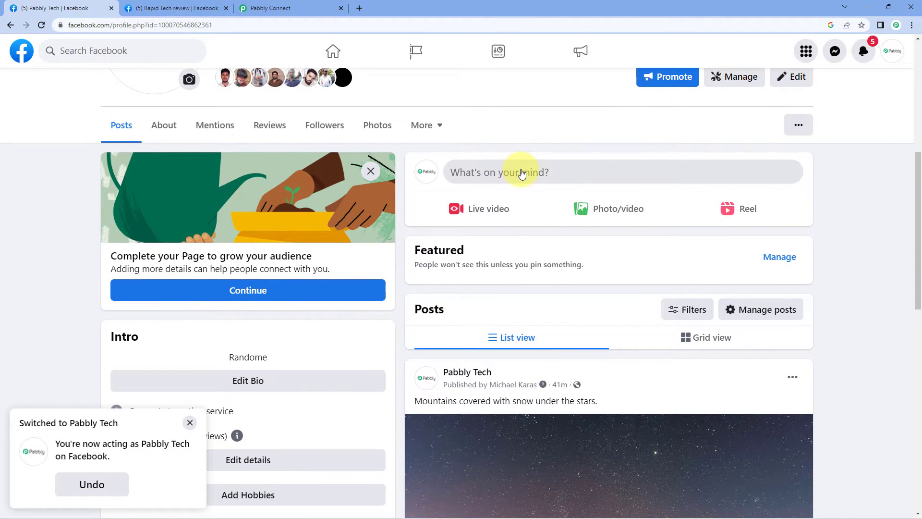
left_click(522, 173)
left_click(484, 279)
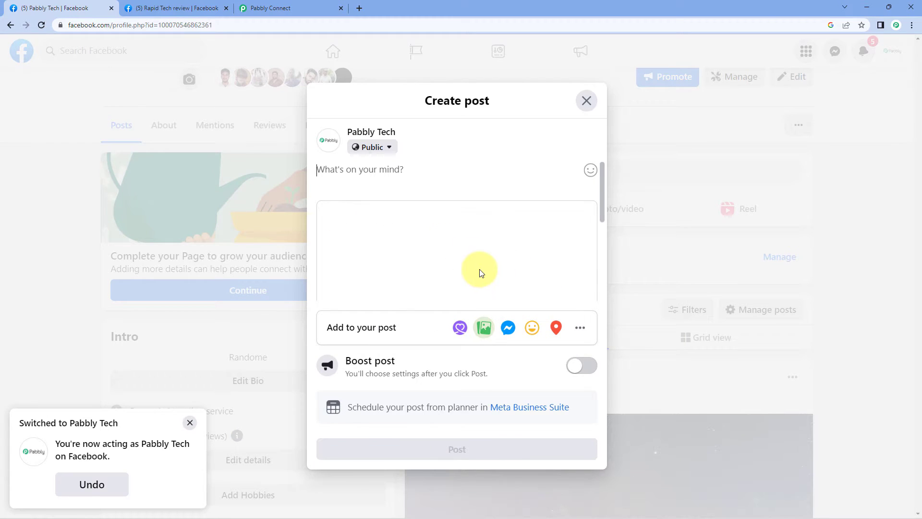
left_click(446, 264)
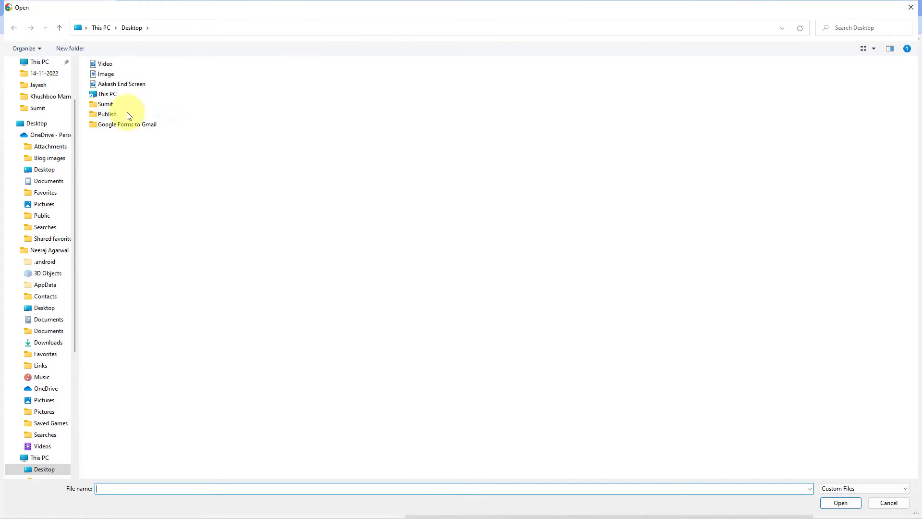
left_click(105, 64)
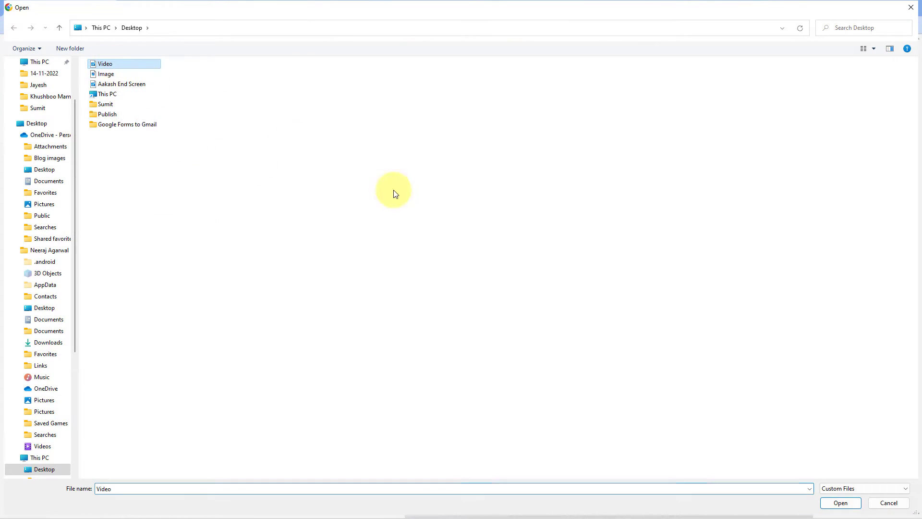
left_click(836, 502)
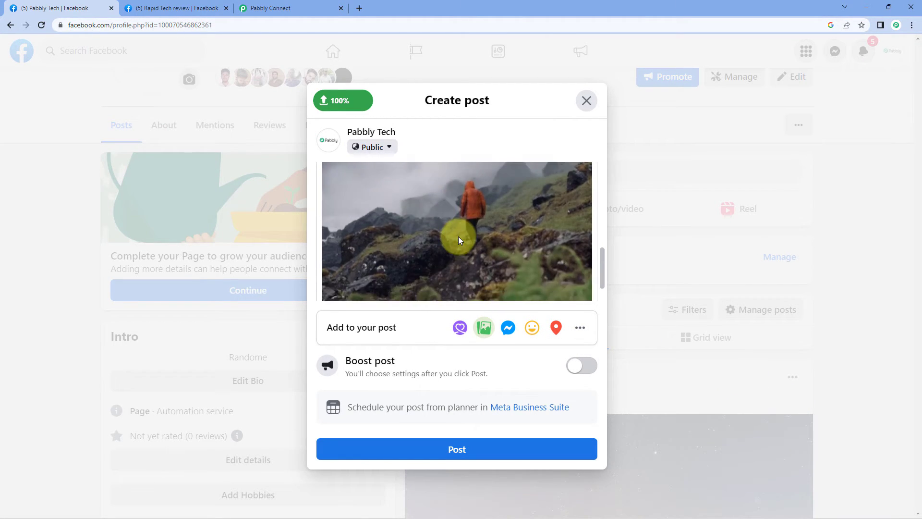
left_click(368, 172)
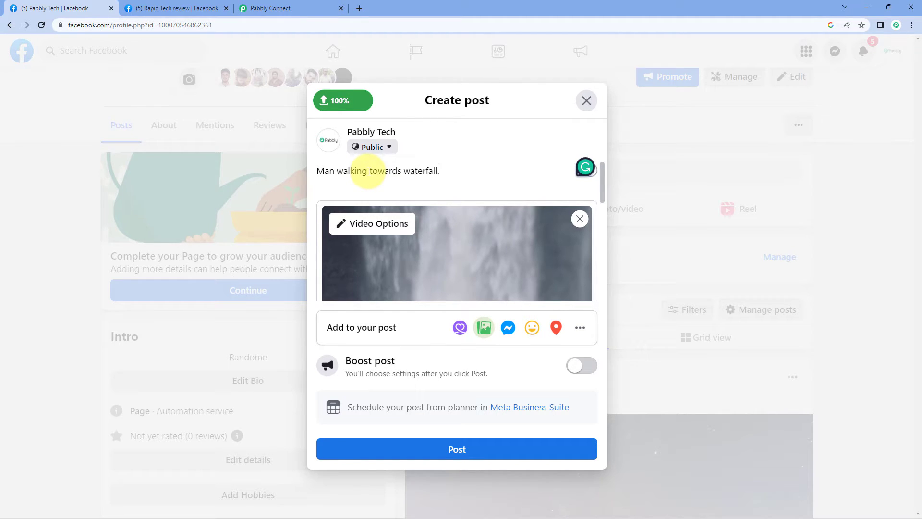
left_click(489, 449)
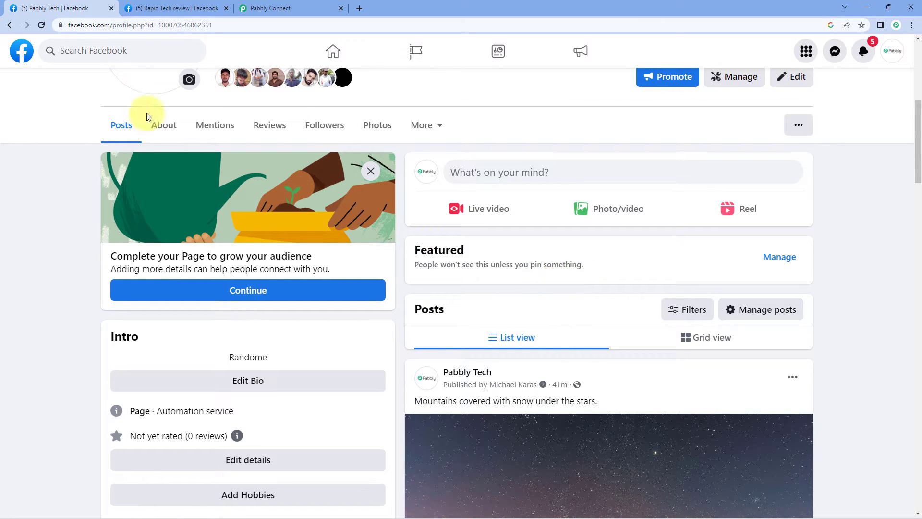
Step: Reload the Pabbly Tech page and view the newly published video post
left_click(42, 25)
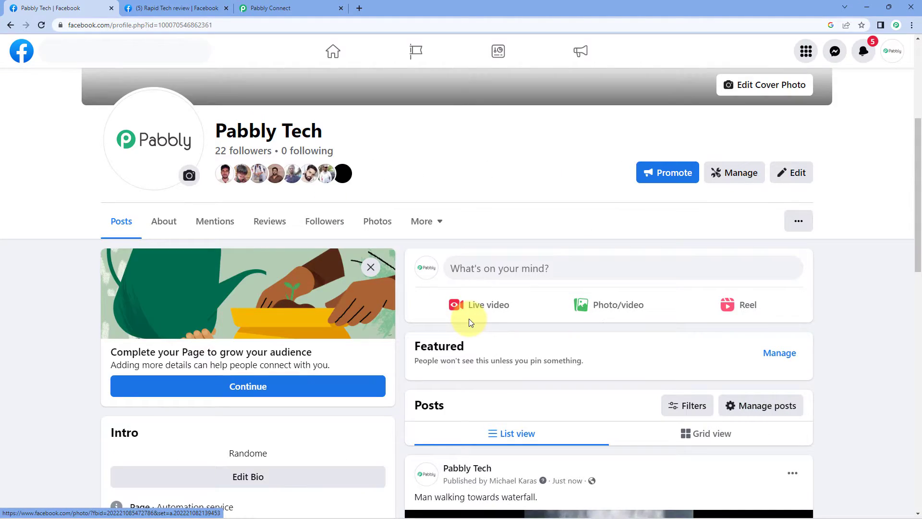
scroll(469, 323, "down", 5)
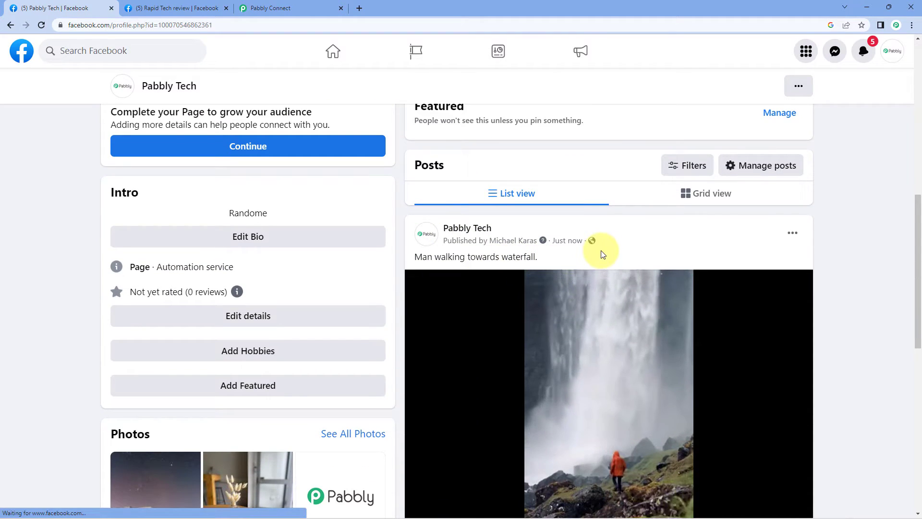
scroll(603, 253, "down", 1)
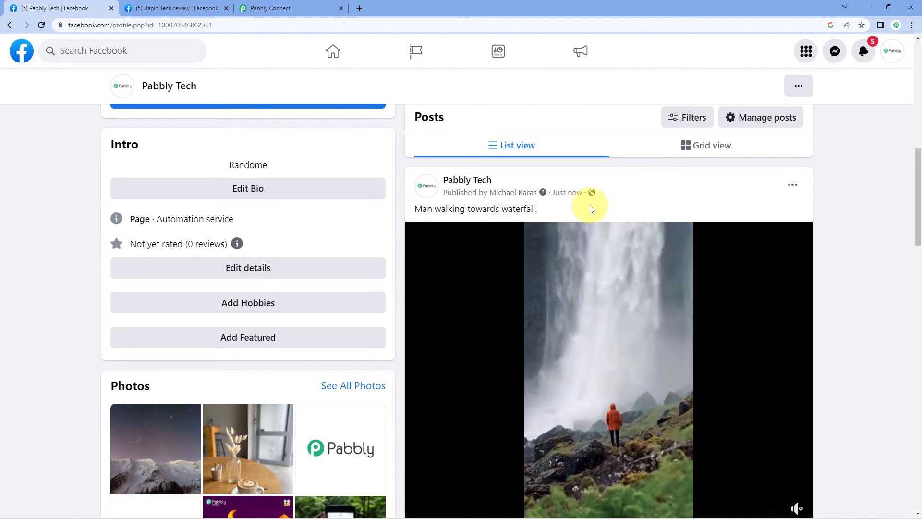
scroll(592, 209, "down", 1)
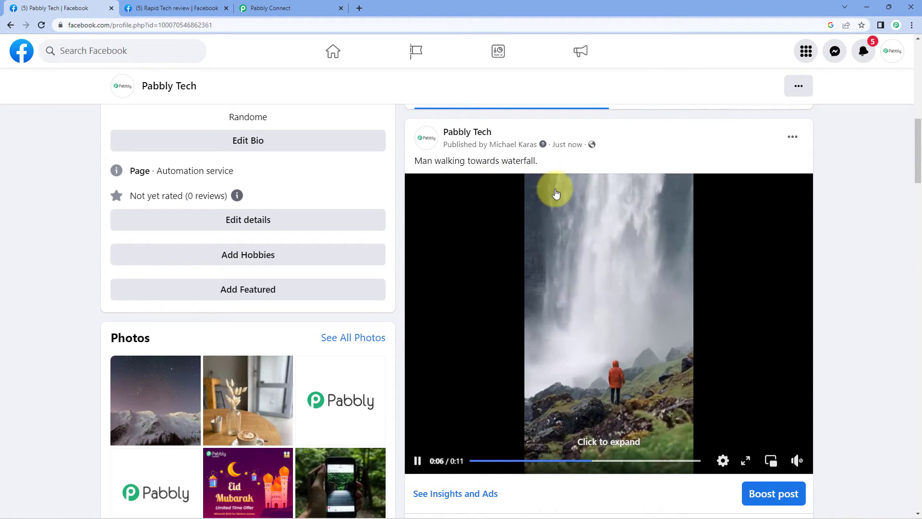
Step: Return to the Pabbly Connect workflow, save the New Post trigger and send a test request to fetch the latest post
left_click(308, 7)
scroll(165, 159, "down", 2)
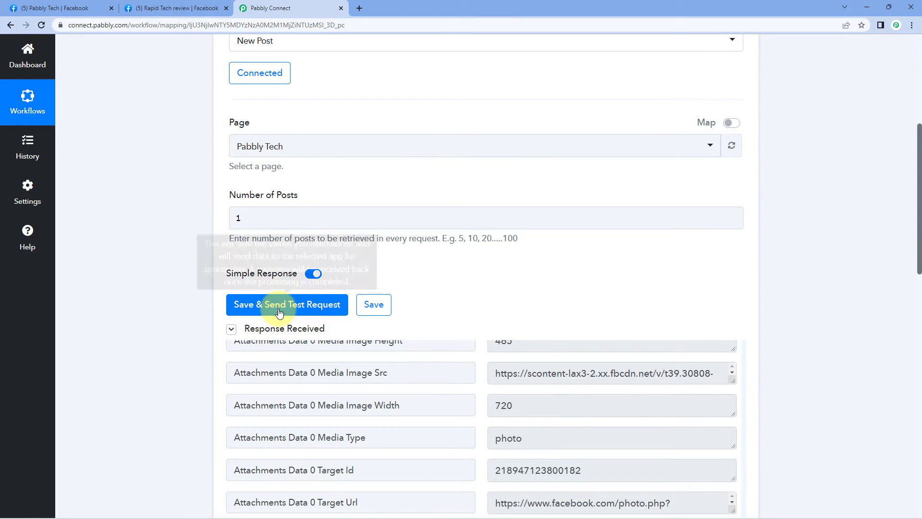
left_click(279, 304)
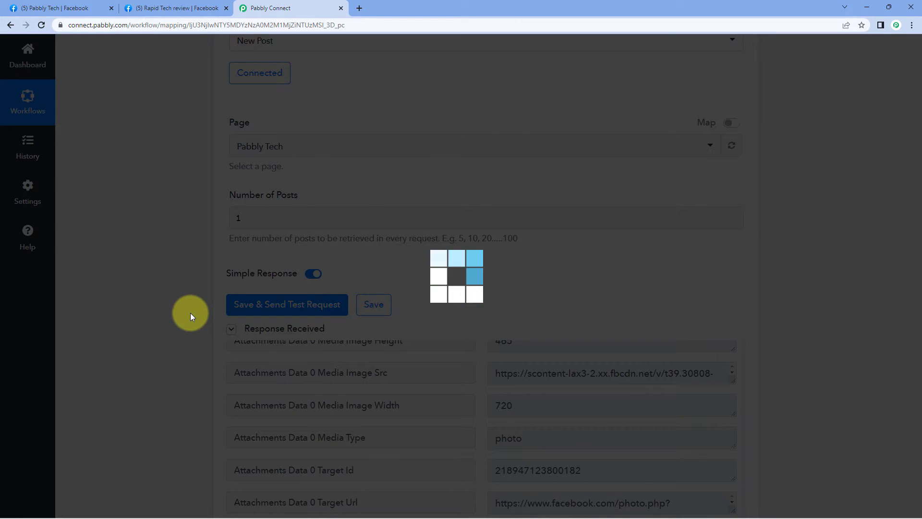
scroll(192, 307, "down", 2)
scroll(418, 337, "down", 10)
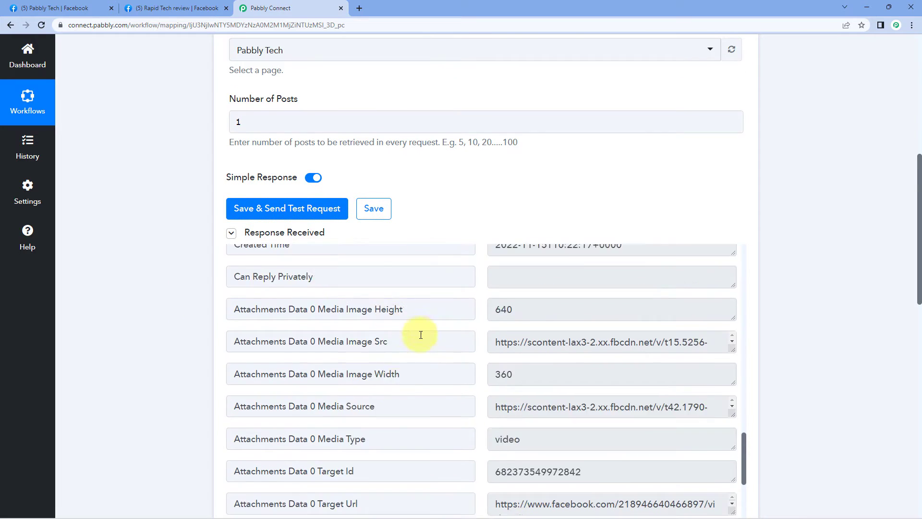
Step: Review the trigger response from its start and compare the Message value with the new Facebook post
scroll(427, 339, "up", 5)
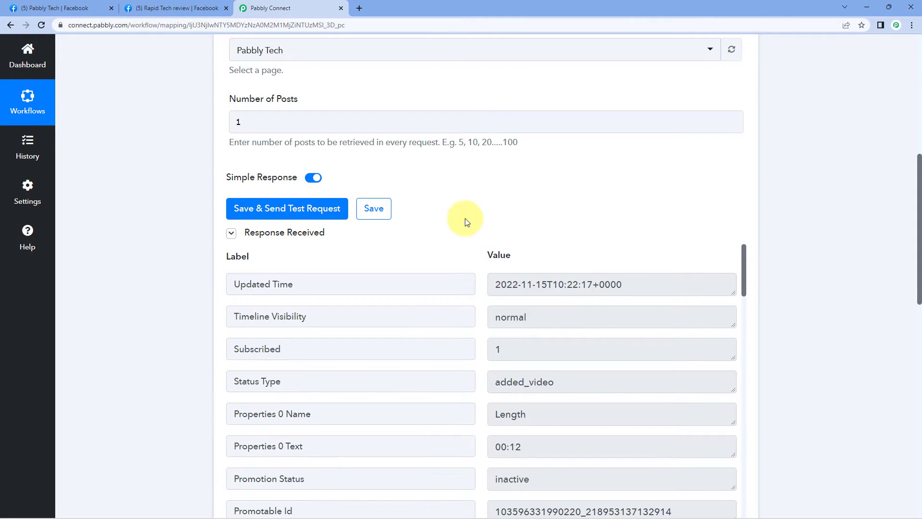
scroll(465, 222, "down", 2)
scroll(483, 225, "down", 5)
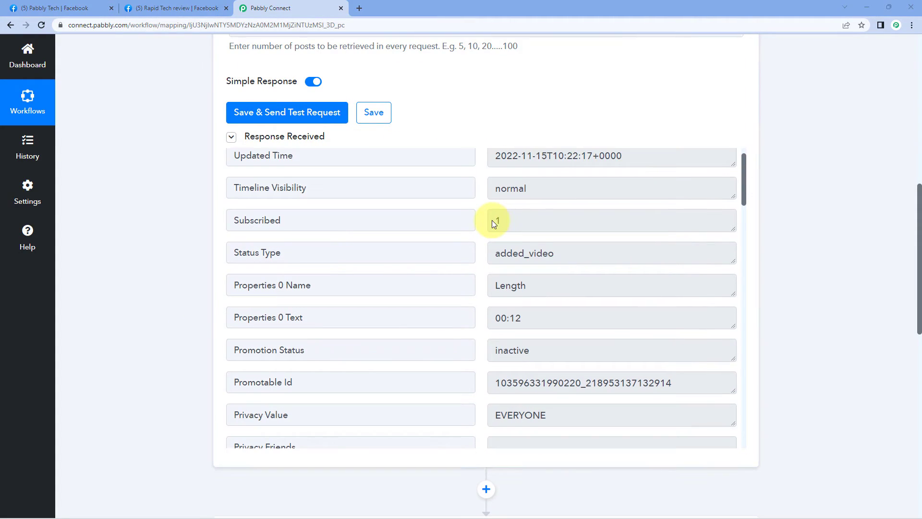
scroll(481, 228, "down", 3)
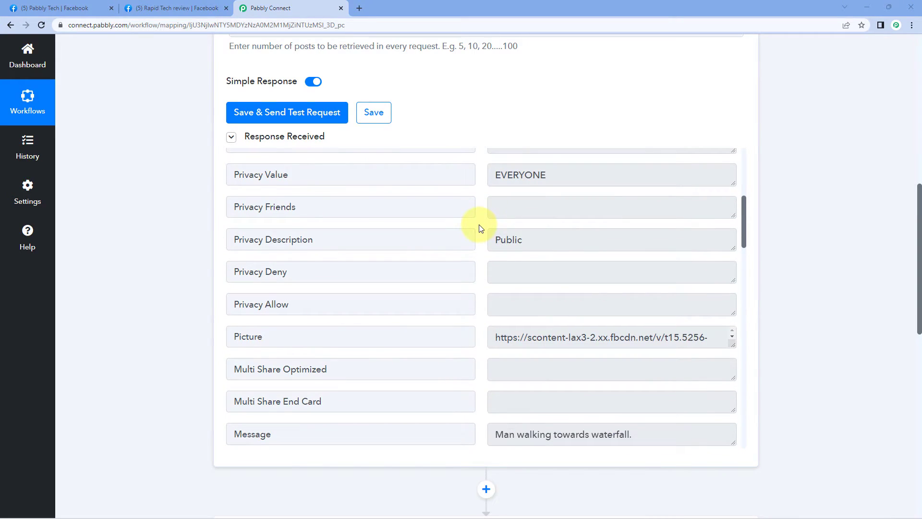
scroll(481, 227, "down", 2)
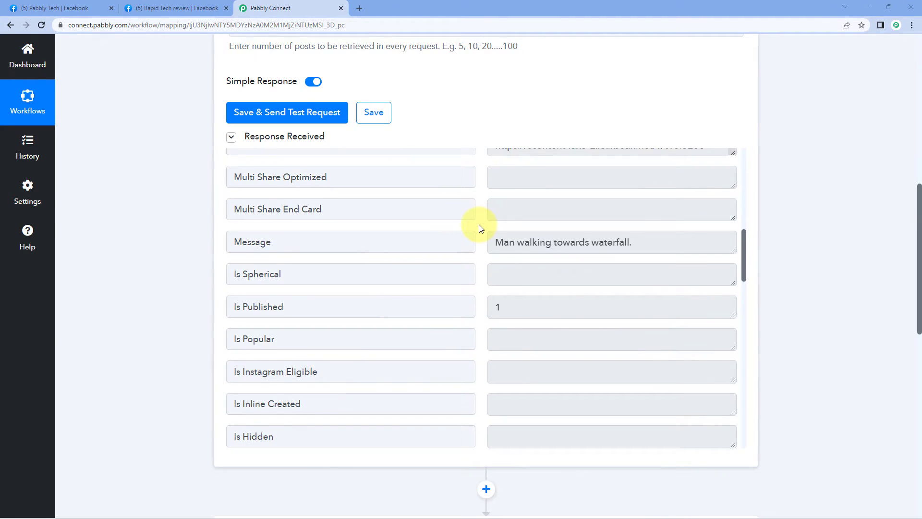
left_click(98, 7)
left_click(313, 7)
scroll(495, 240, "up", 2)
left_click_drag(497, 338, 638, 342)
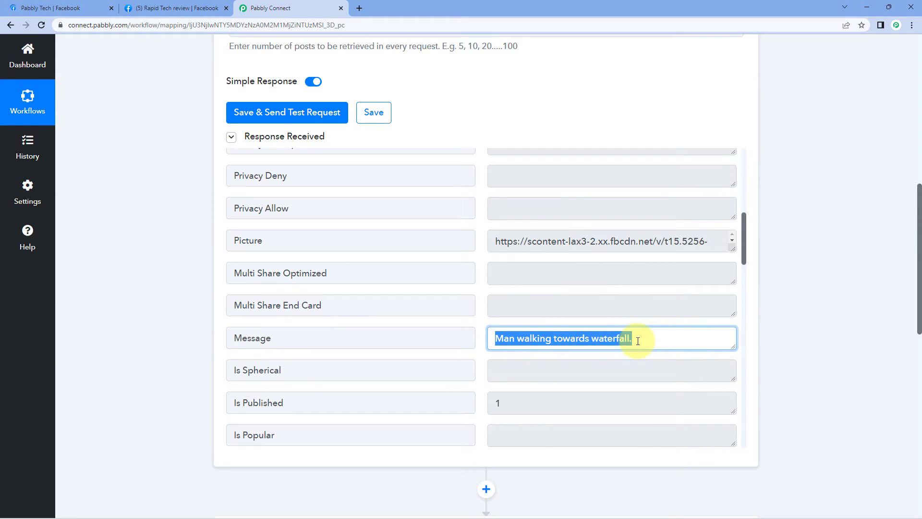
left_click(652, 339)
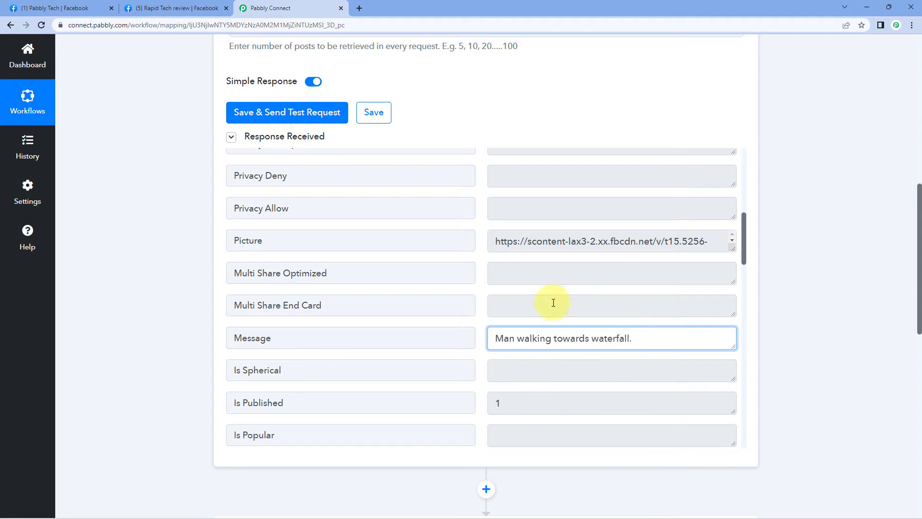
Step: Copy the Attachments Data 0 Media Source URL from the response, check the video in a new browser tab and close that tab
scroll(479, 277, "down", 9)
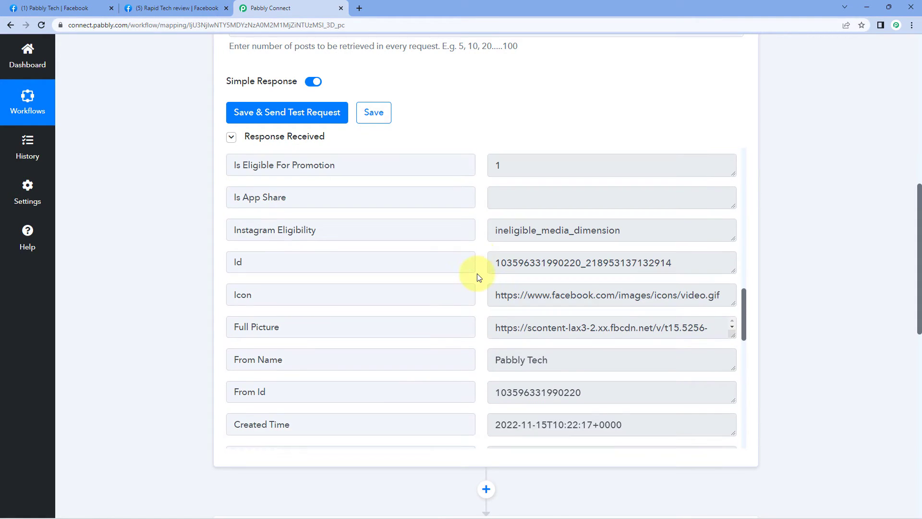
scroll(479, 277, "down", 6)
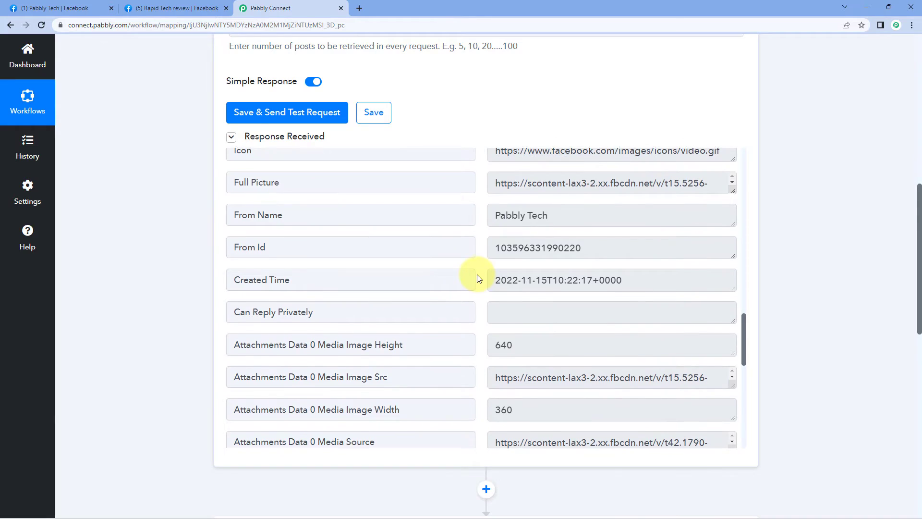
scroll(479, 278, "down", 1)
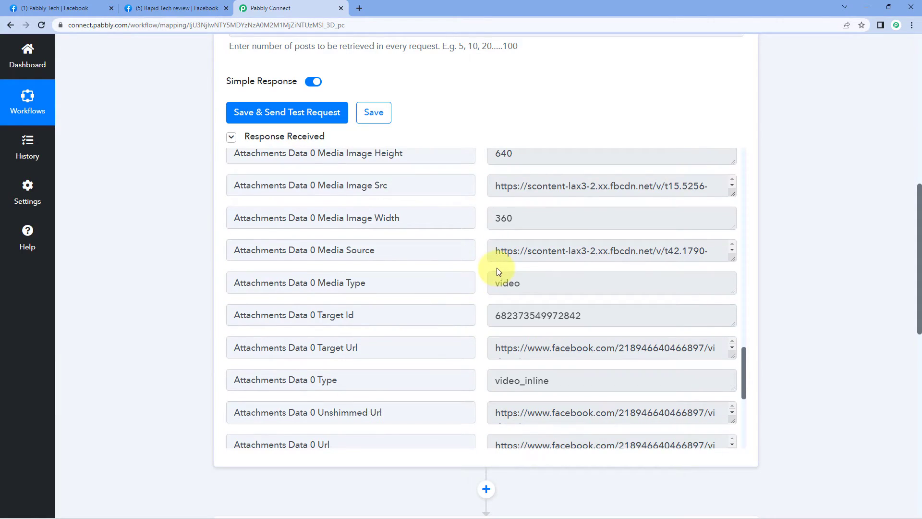
left_click_drag(234, 254, 311, 252)
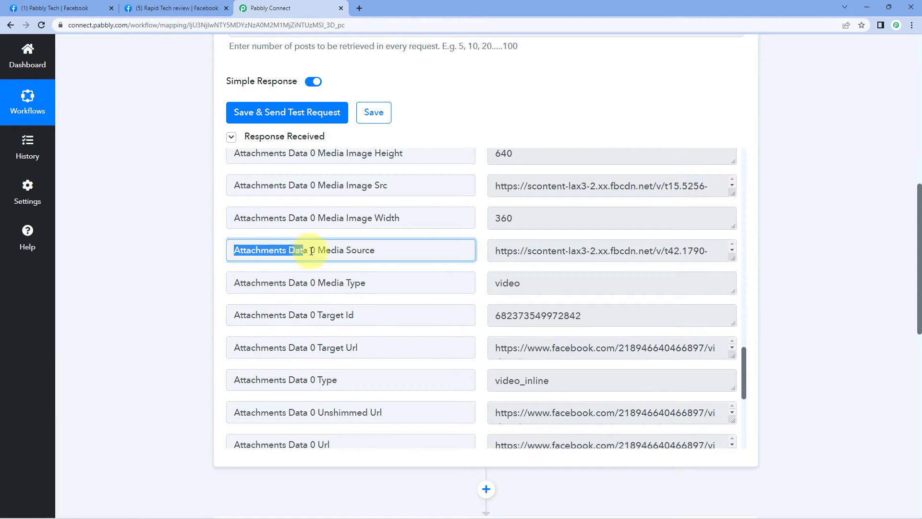
triple_click(557, 250)
key("ctrl+c")
key("ctrl+t")
key("ctrl+v")
key("Return")
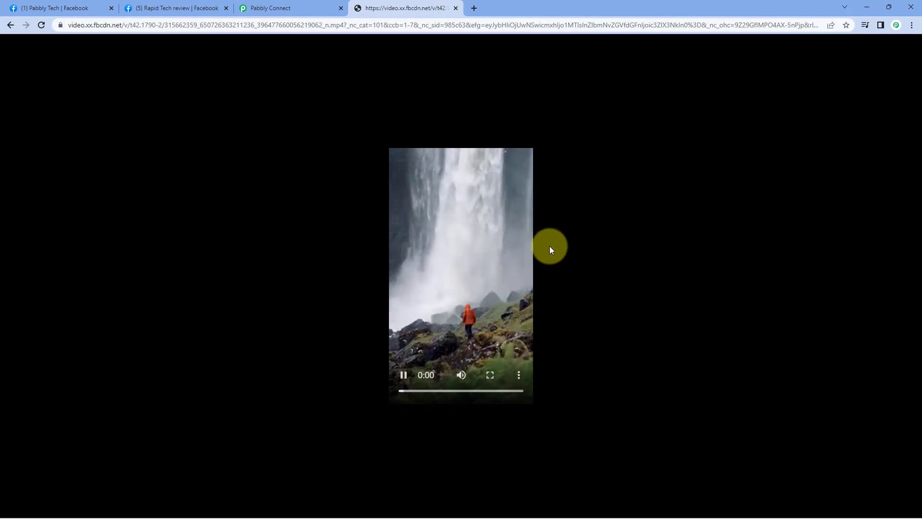
left_click(455, 7)
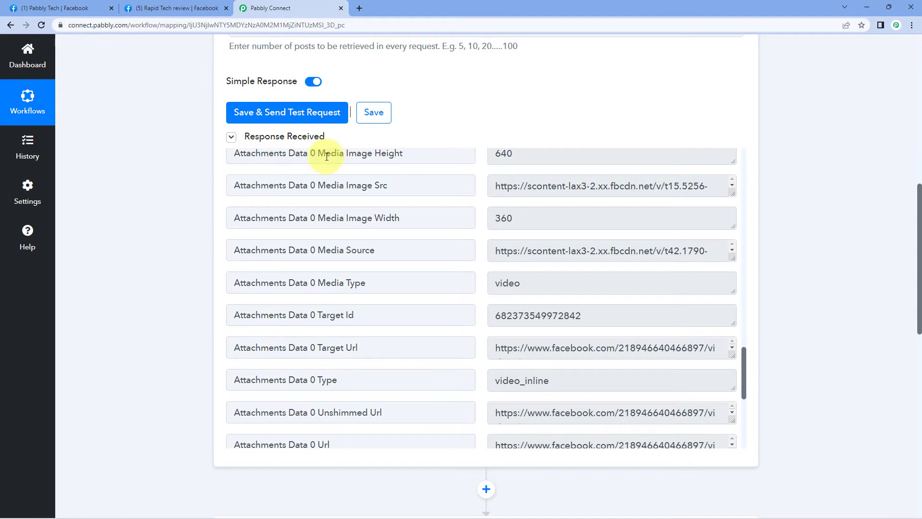
Step: Examine the remaining attachment fields in the trigger response, especially Attachments Data 0 Media Type and its value
scroll(181, 219, "down", 1)
scroll(458, 219, "down", 4)
scroll(461, 217, "down", 1)
scroll(461, 217, "up", 4)
left_click(413, 237)
left_click(586, 231)
left_click_drag(582, 229, 478, 224)
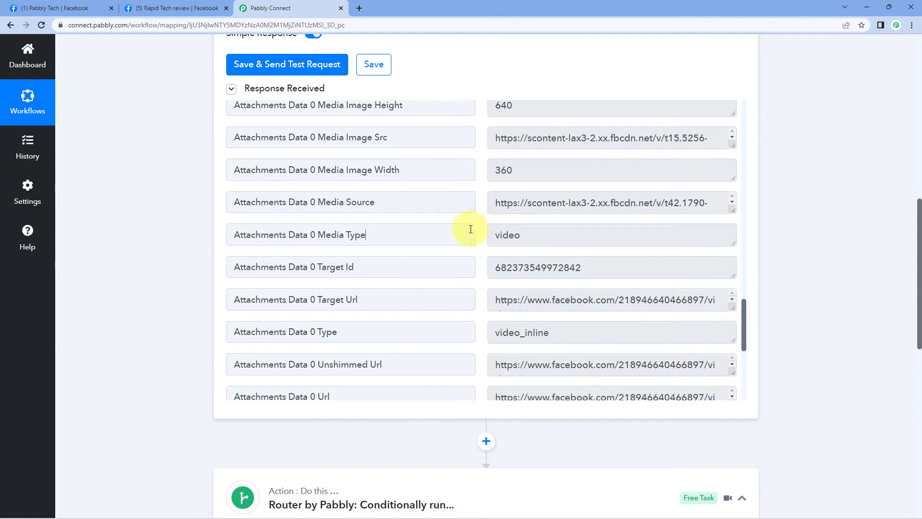
Step: Open the Post with Video route's filter and choose Attachments Data 0 Media Type from the New Post trigger as its label
scroll(177, 267, "down", 10)
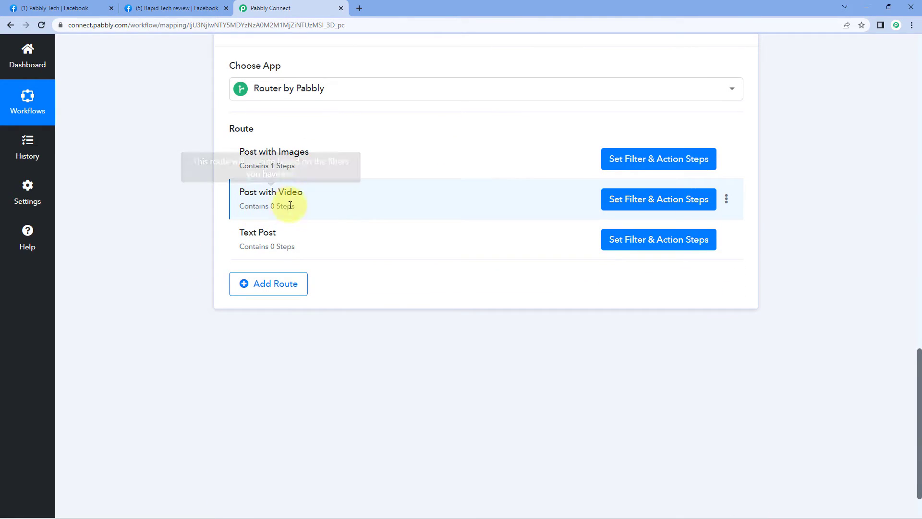
left_click(623, 202)
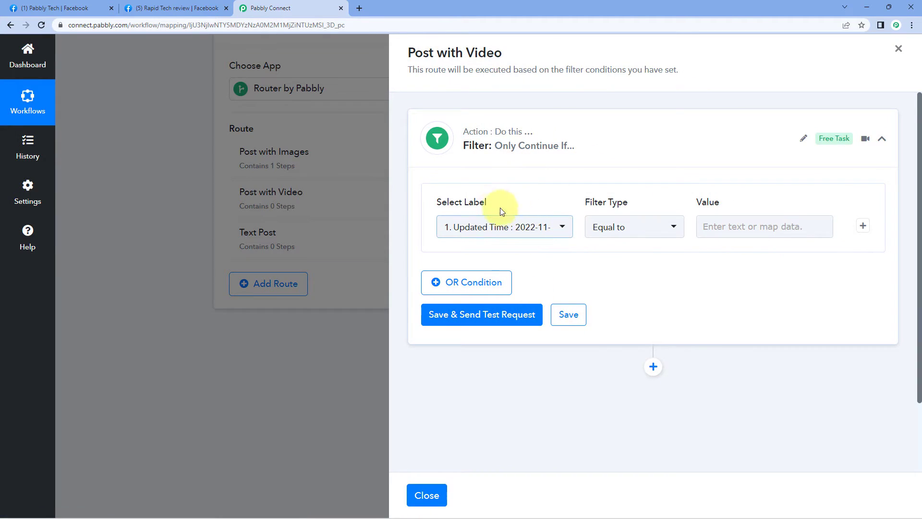
left_click(560, 229)
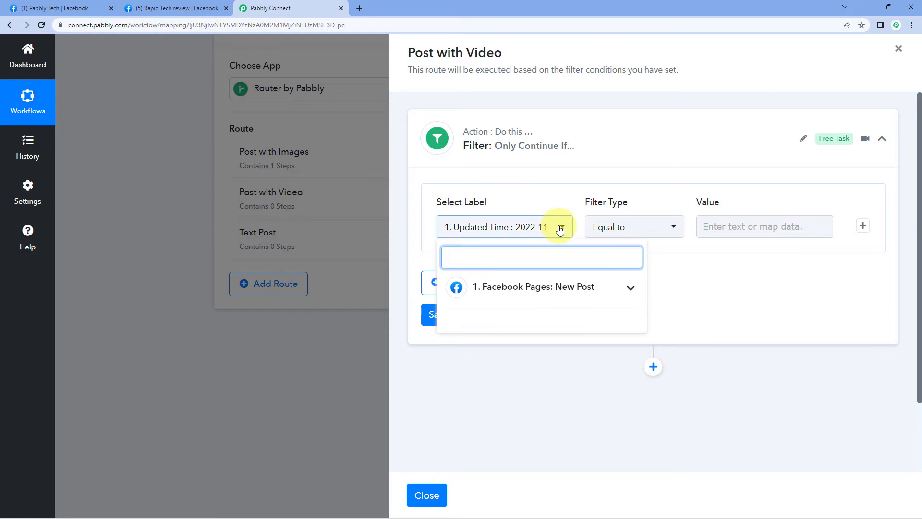
left_click(557, 287)
scroll(522, 367, "down", 10)
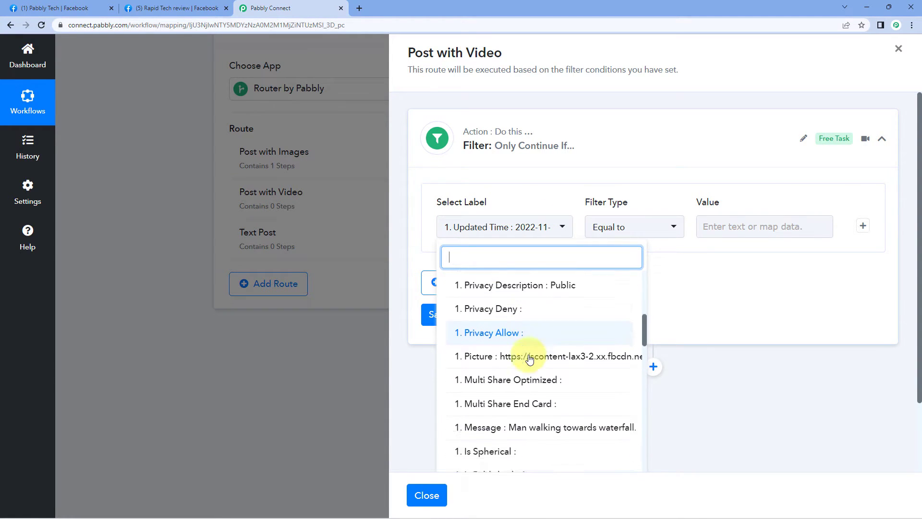
scroll(529, 359, "down", 10)
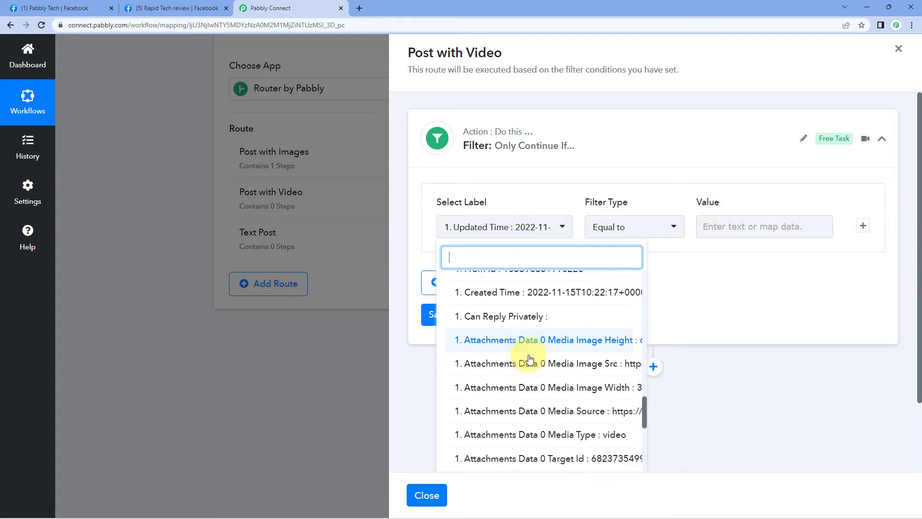
scroll(505, 363, "up", 2)
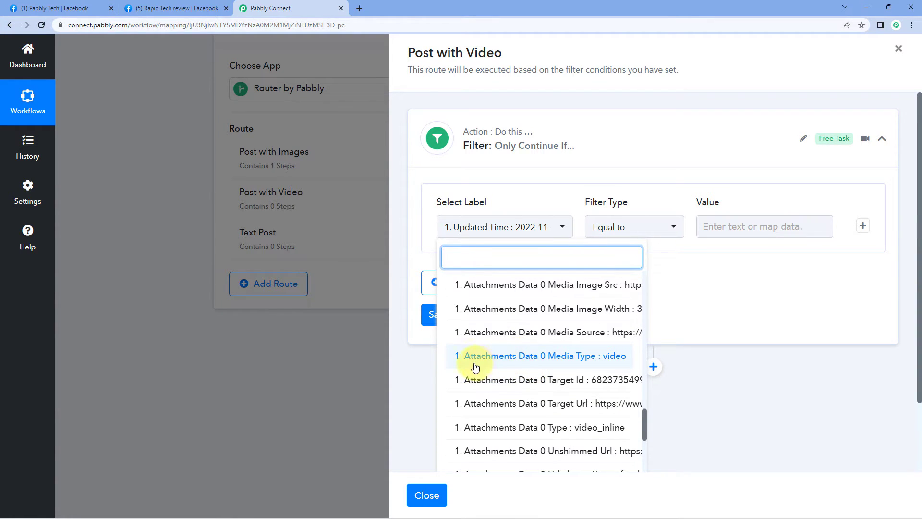
left_click(550, 364)
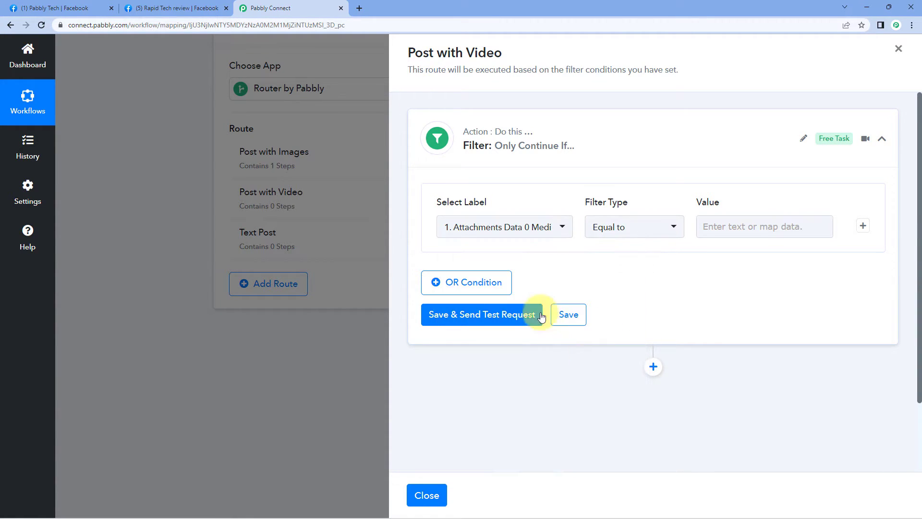
Step: Set the filter value to video with Equal to, save it with a test request and check the returned message
left_click(737, 229)
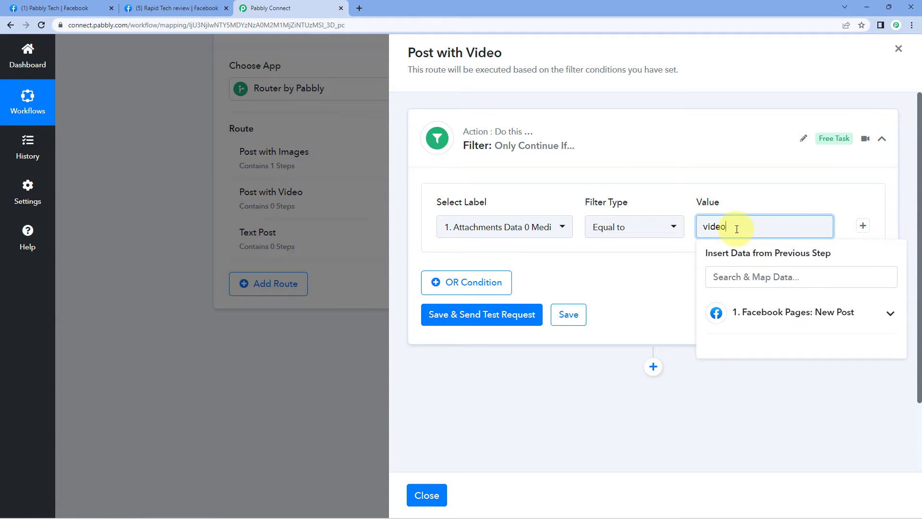
left_click(604, 301)
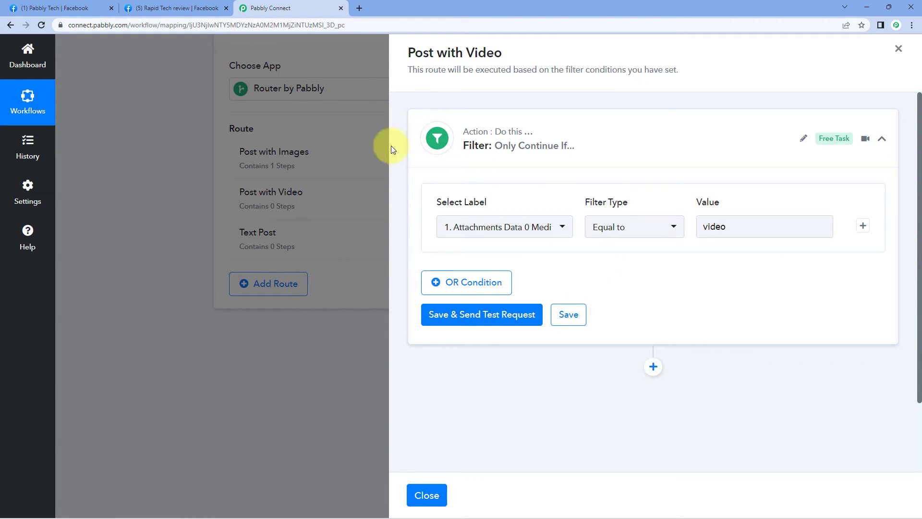
left_click(504, 315)
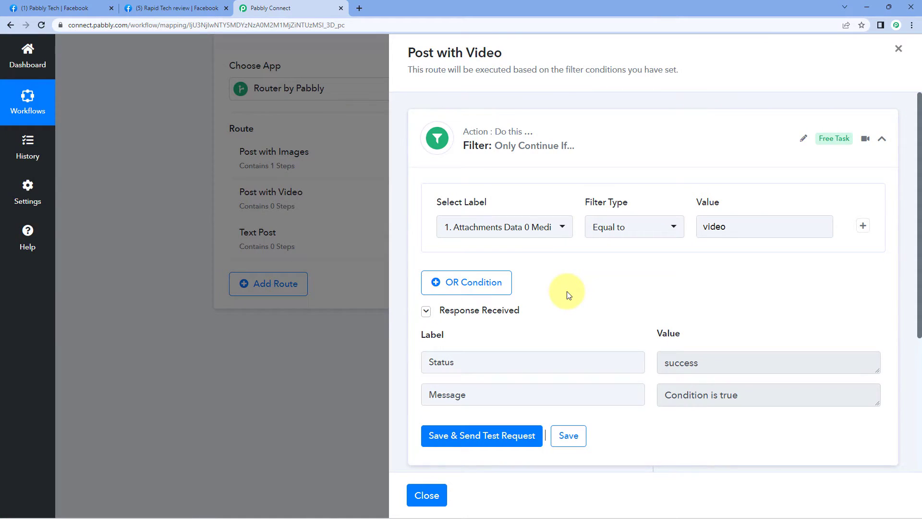
left_click_drag(666, 398, 766, 398)
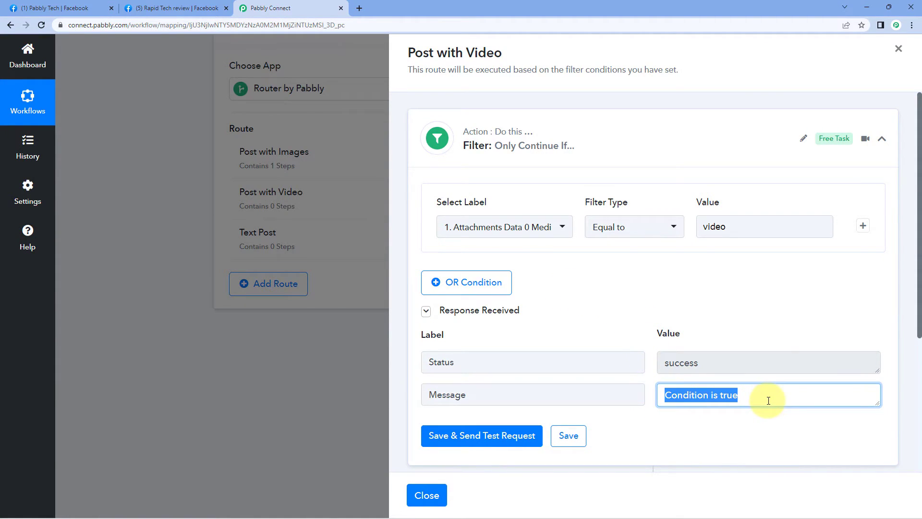
left_click(649, 305)
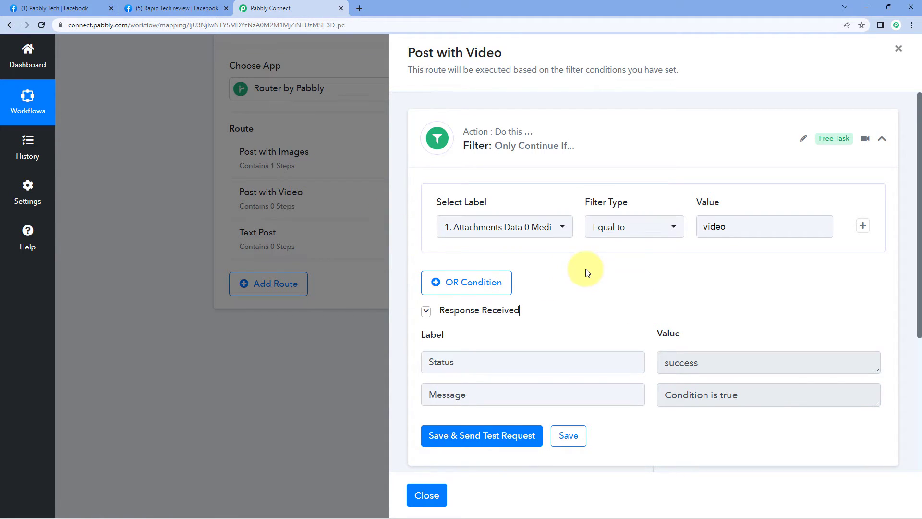
Step: Add a Facebook Pages action after the filter in the video route, with Create Page Video as its event
scroll(586, 271, "down", 5)
left_click(652, 282)
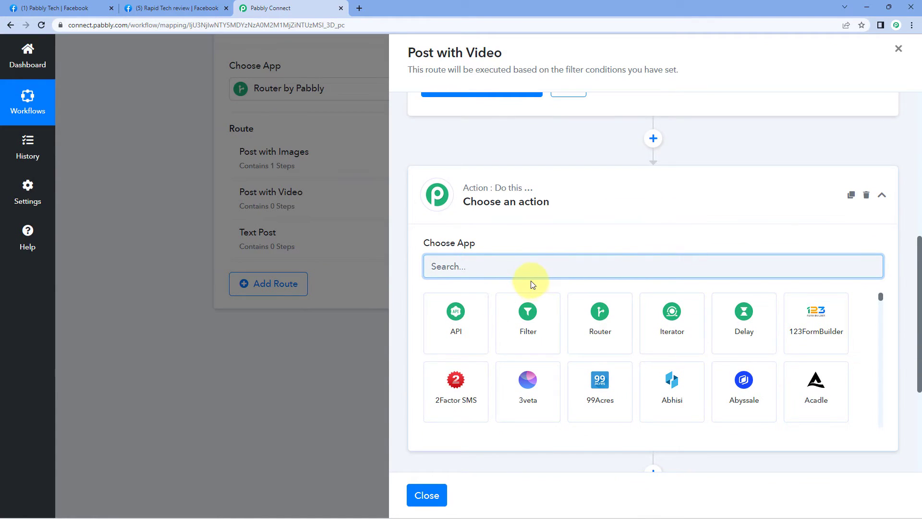
type("Facebook")
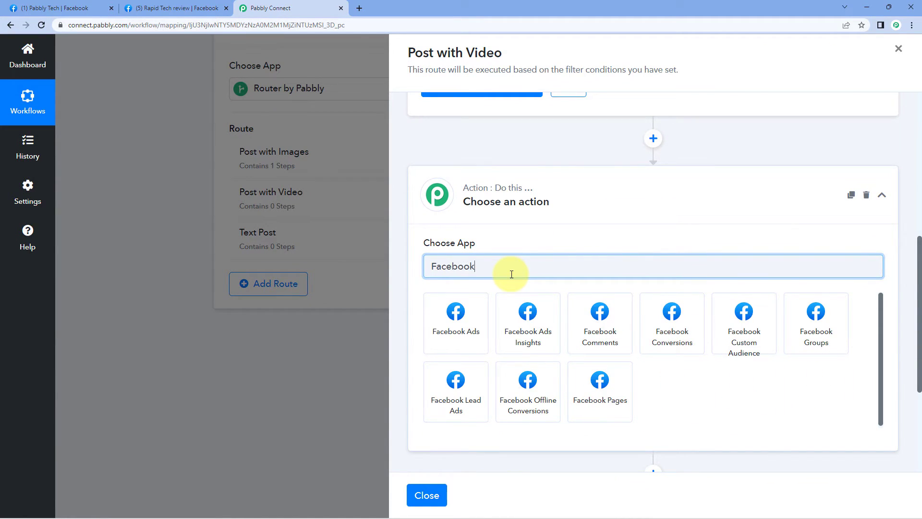
left_click(598, 390)
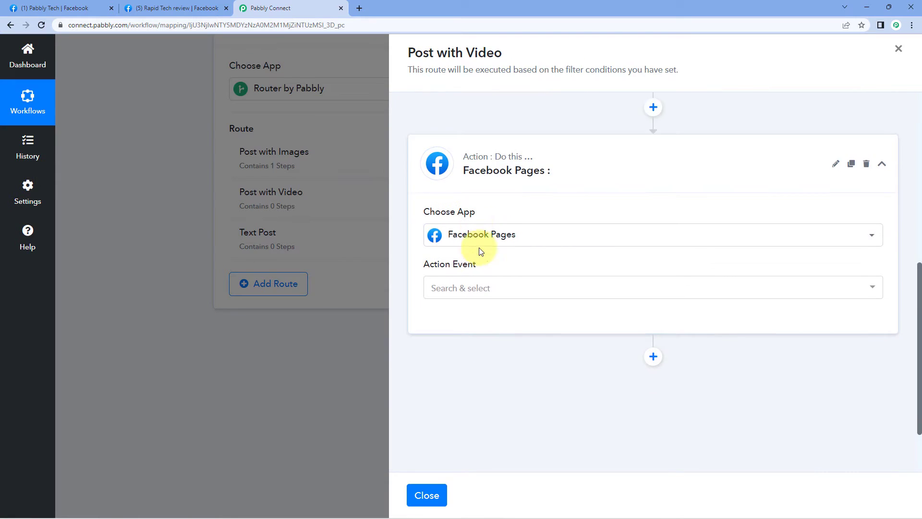
left_click(488, 229)
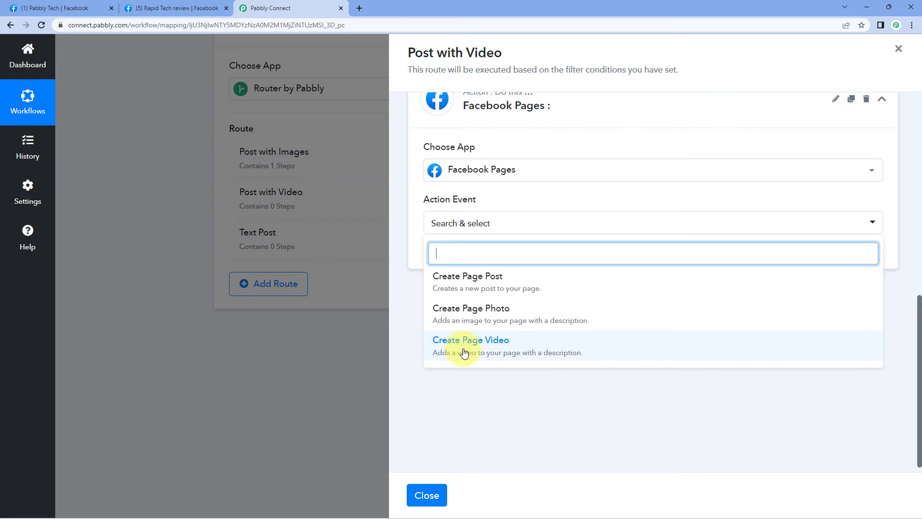
left_click(507, 355)
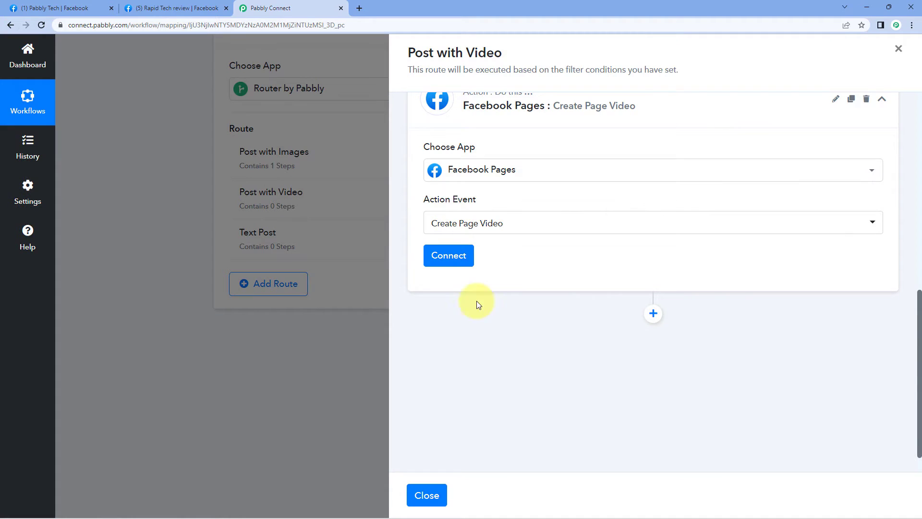
Step: Connect the action through the existing connection Credential #1 and select Rapid Tech review as the page
left_click(446, 262)
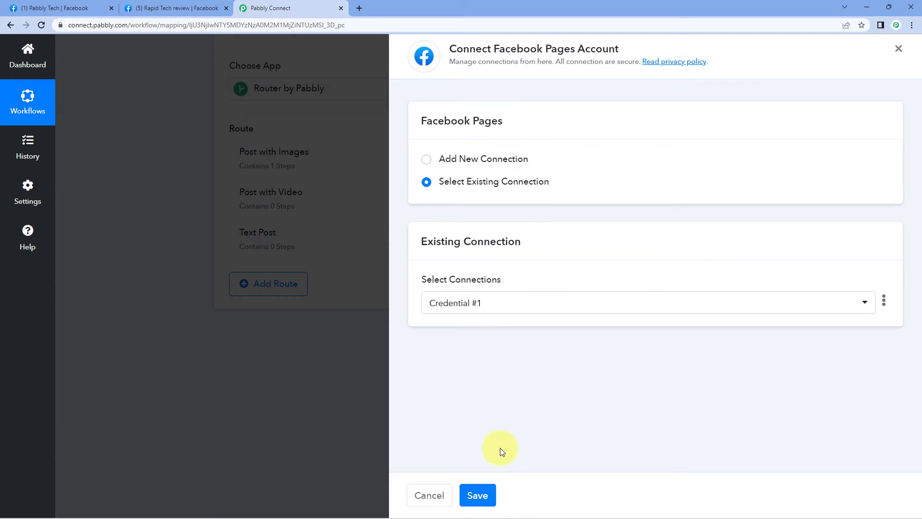
left_click(477, 496)
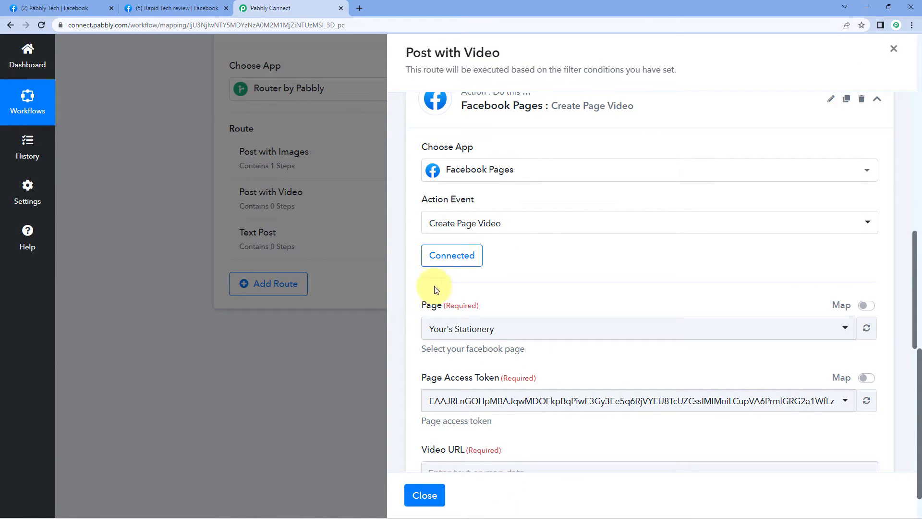
scroll(521, 266, "down", 1)
left_click(515, 280)
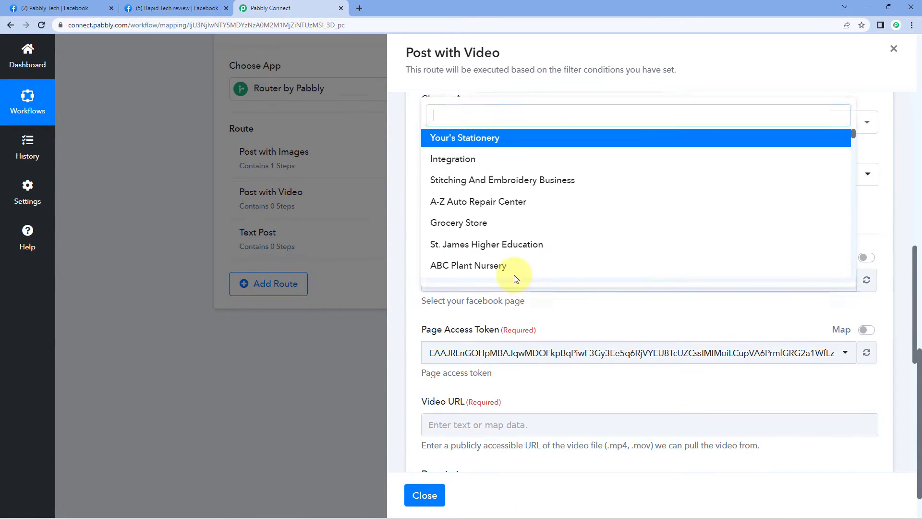
type("Rapid")
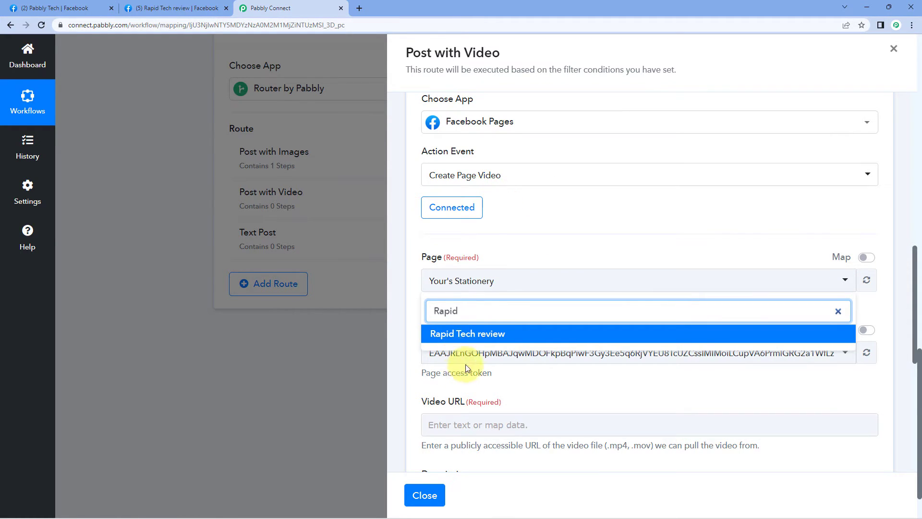
left_click(465, 335)
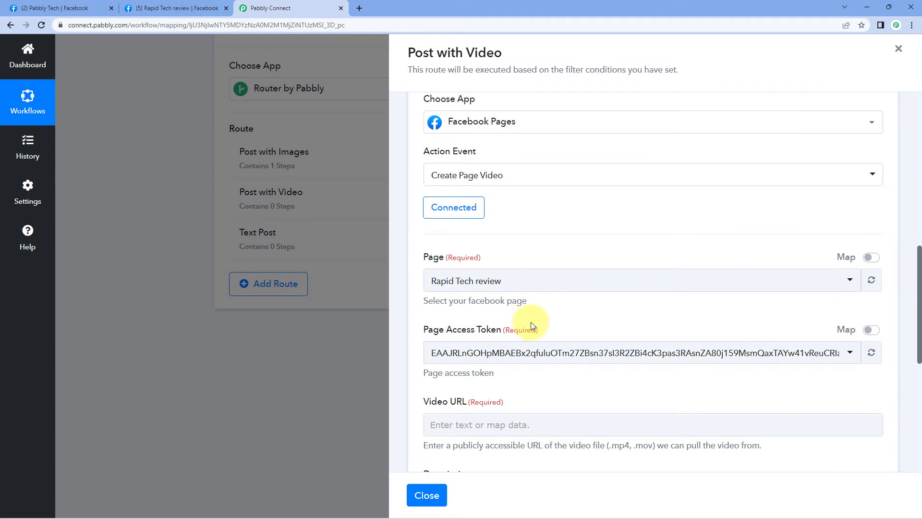
Step: Map the Video URL to Attachments Data 0 Media Source from the Facebook Pages New Post trigger
scroll(530, 305, "down", 2)
scroll(557, 257, "down", 1)
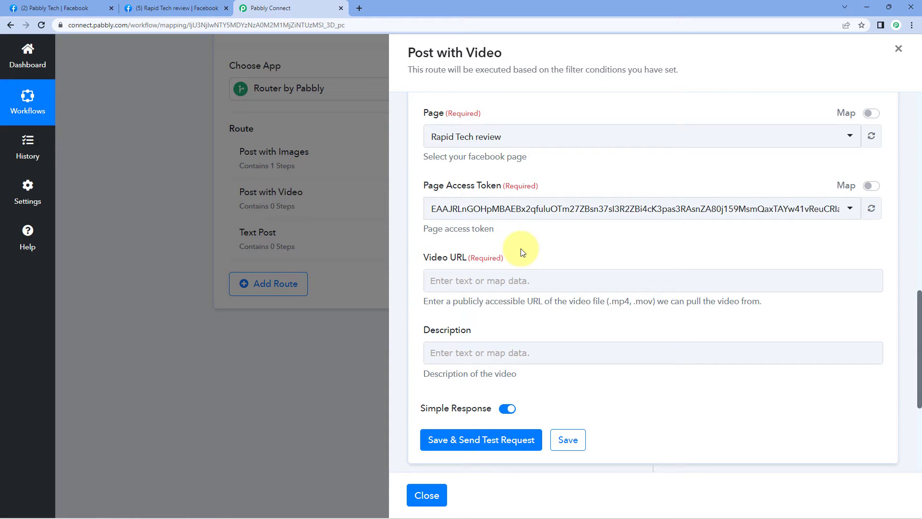
left_click(487, 273)
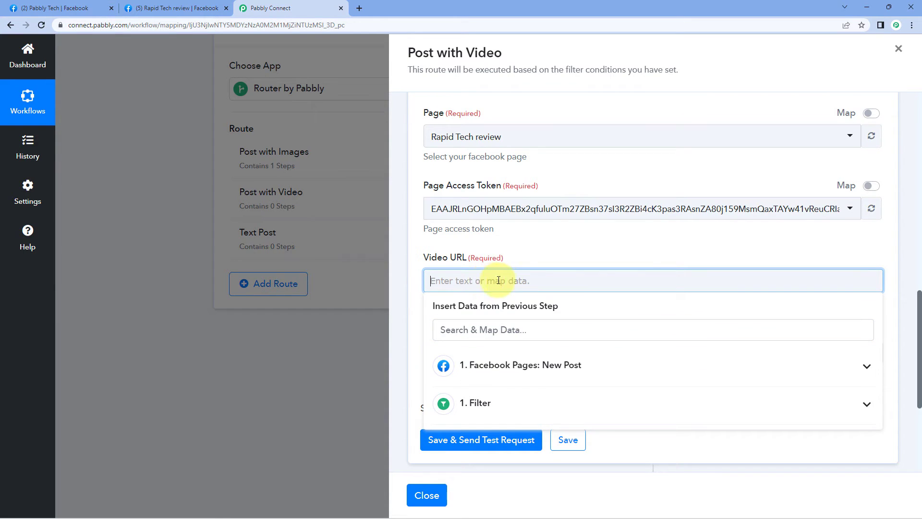
left_click(558, 365)
scroll(537, 395, "down", 8)
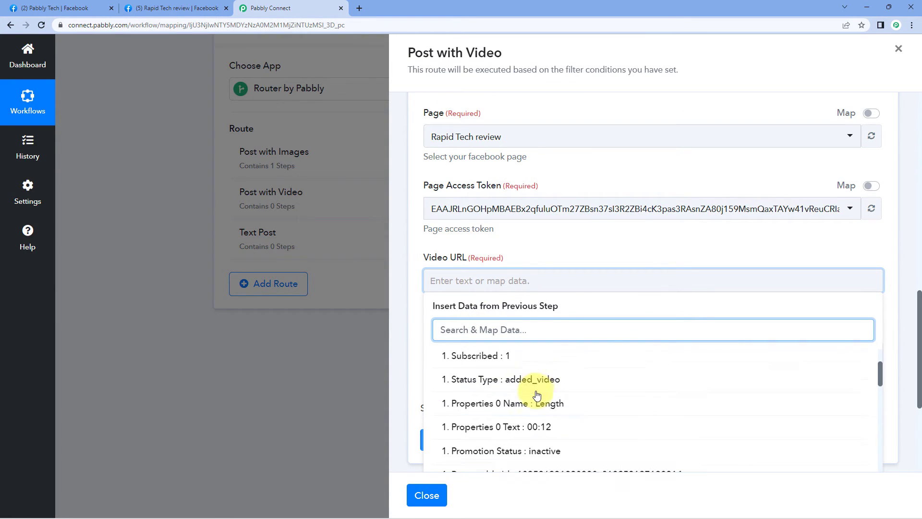
scroll(557, 235, "down", 6)
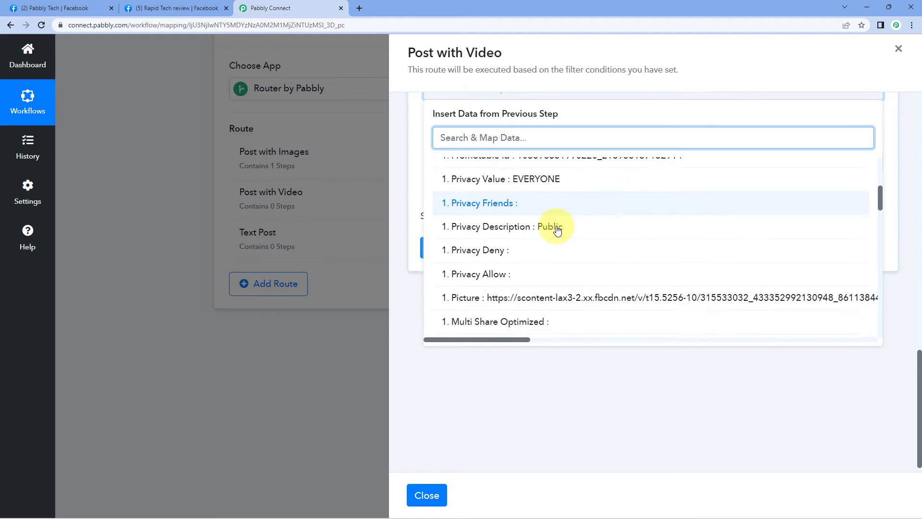
scroll(555, 231, "down", 8)
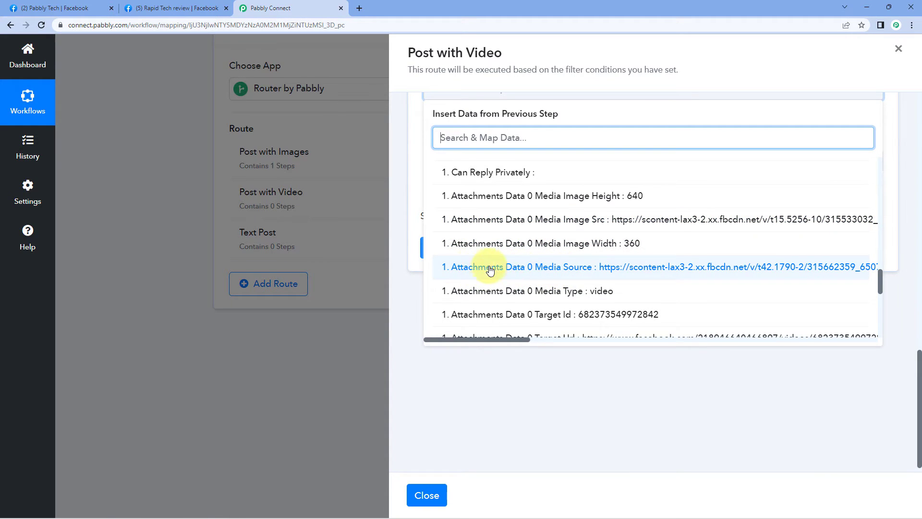
left_click(597, 271)
left_click(415, 177)
Step: Map the video's Description to the Message value from the Facebook Pages New Post trigger
scroll(422, 187, "down", 1)
left_click(465, 176)
left_click(506, 264)
scroll(531, 302, "down", 10)
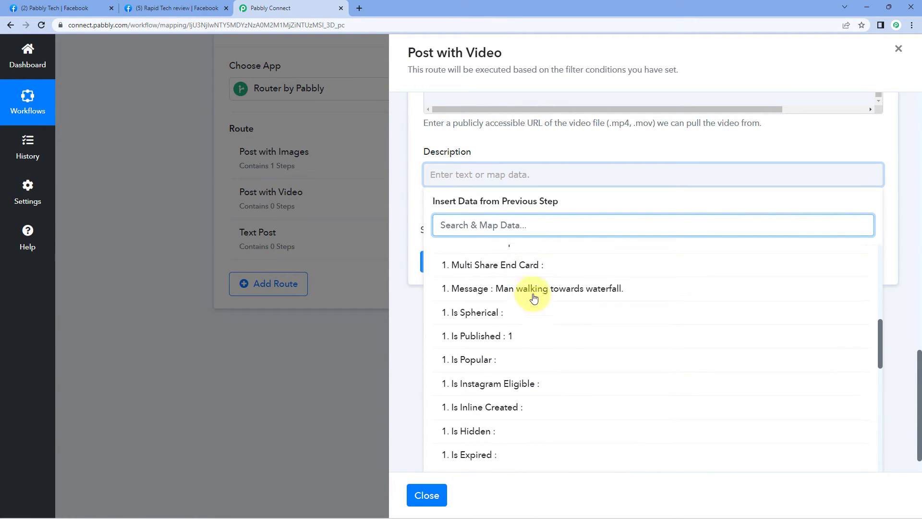
left_click(499, 291)
left_click(501, 141)
Step: Save the Create Page Video action with a test request and check the response received
scroll(561, 188, "up", 1)
scroll(561, 187, "up", 3)
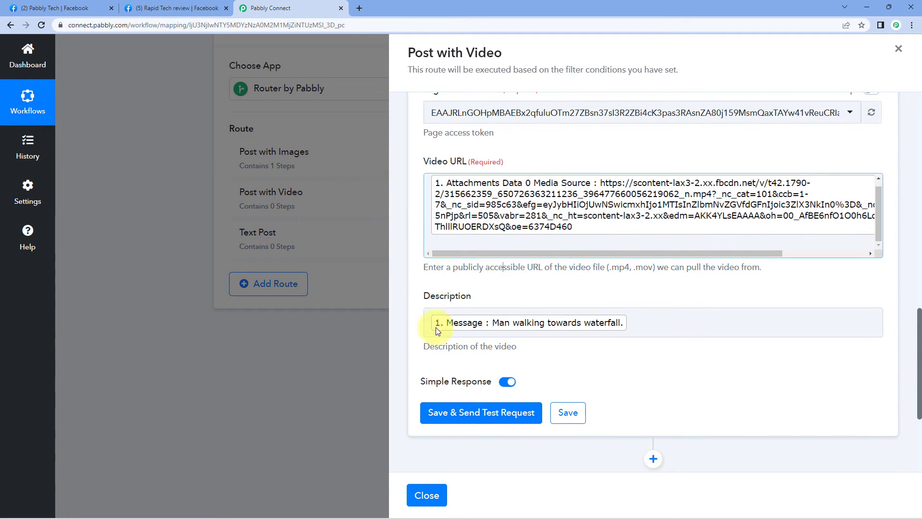
left_click(471, 415)
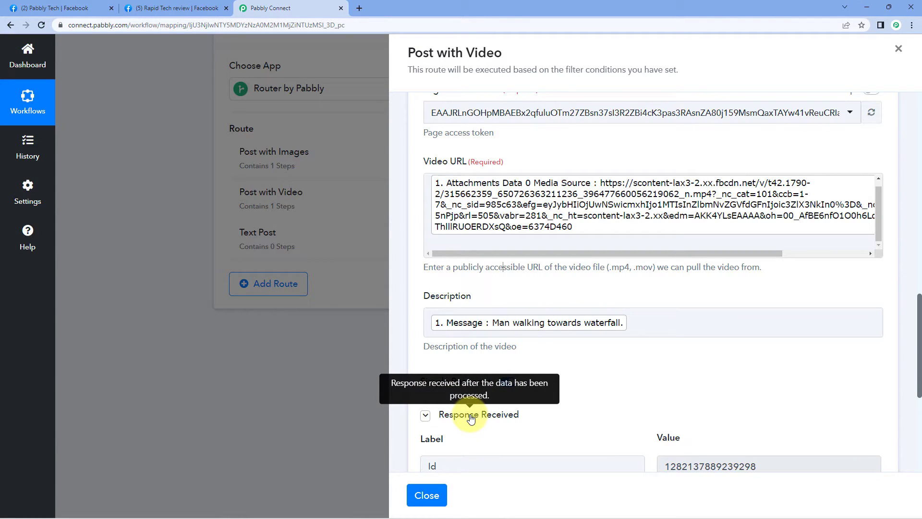
scroll(655, 354, "down", 3)
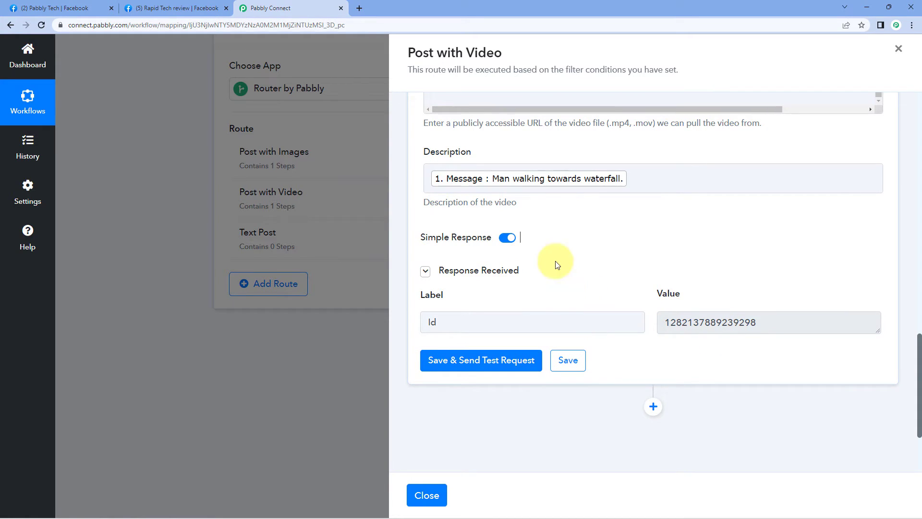
scroll(576, 269, "up", 5)
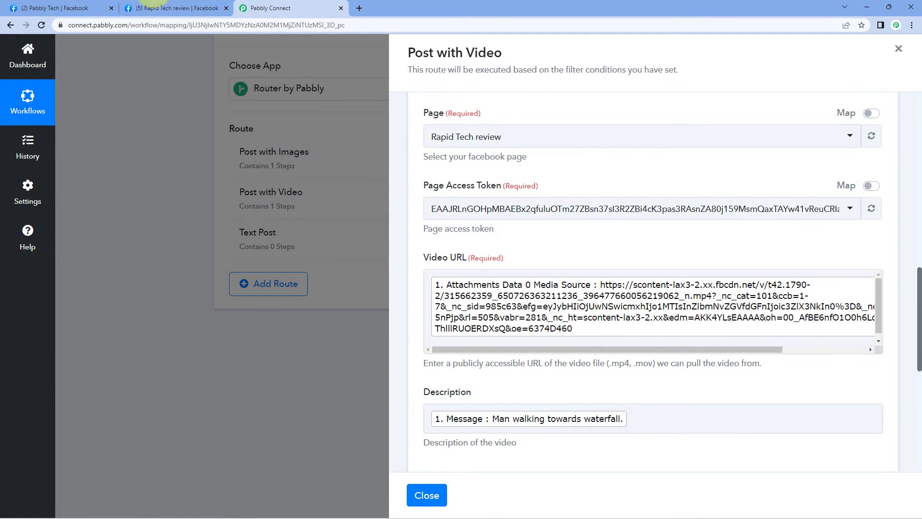
Step: Switch to the Rapid Tech review Facebook page, reload it and check its latest post for the video and description
left_click(174, 6)
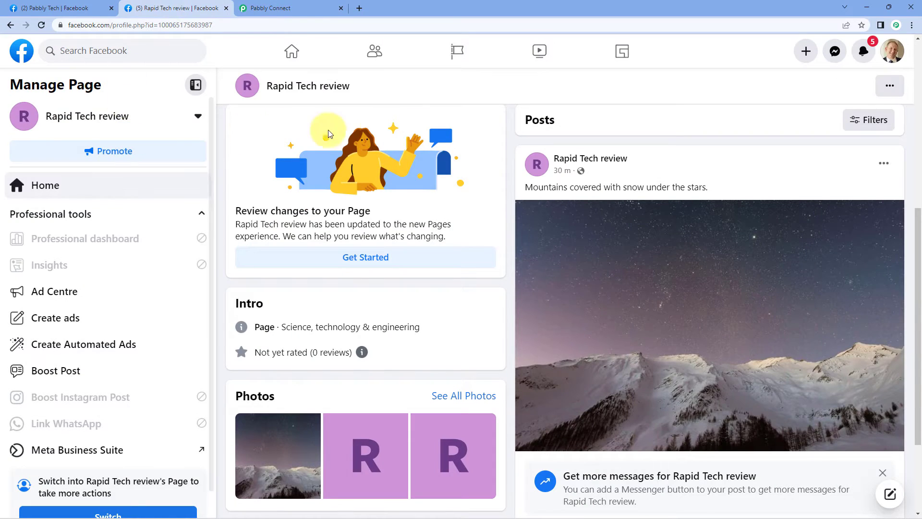
left_click(42, 25)
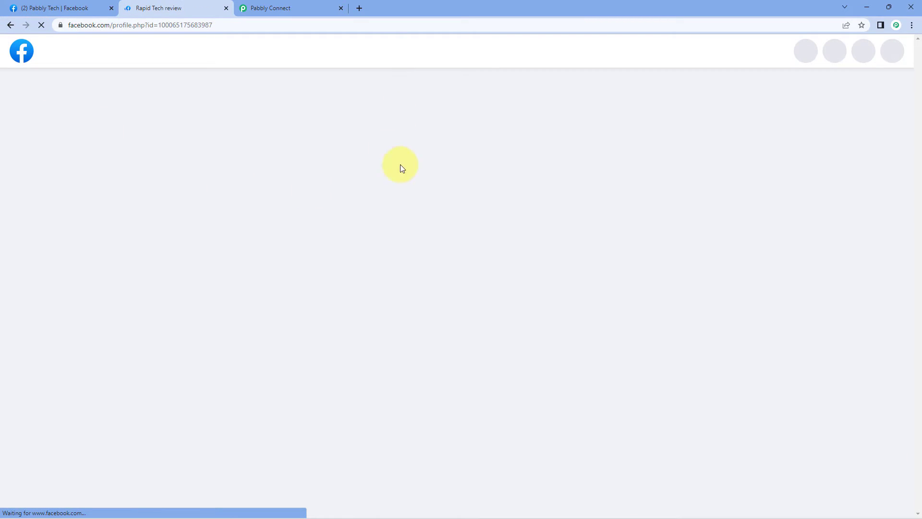
scroll(512, 253, "down", 3)
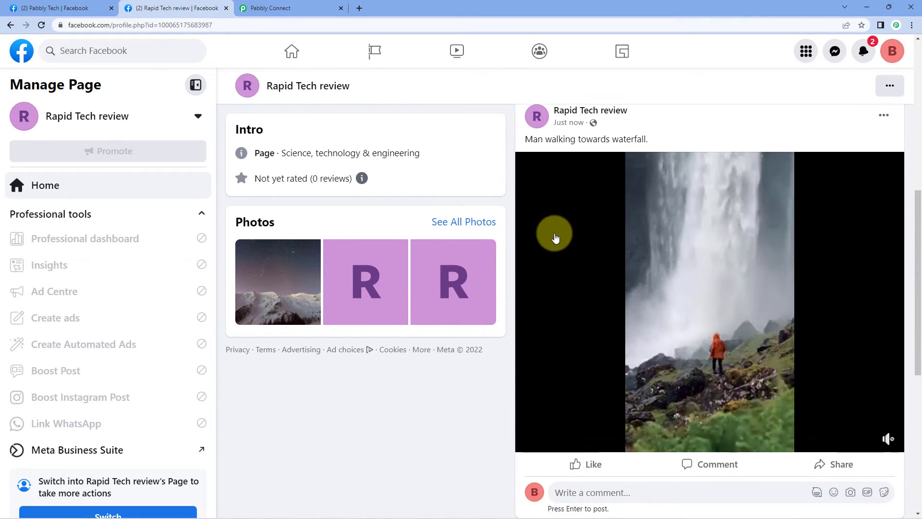
Step: Compare the latest video post on the Pabbly Tech Facebook page with the reposted one on the Rapid Tech review page
left_click(64, 3)
scroll(391, 205, "down", 1)
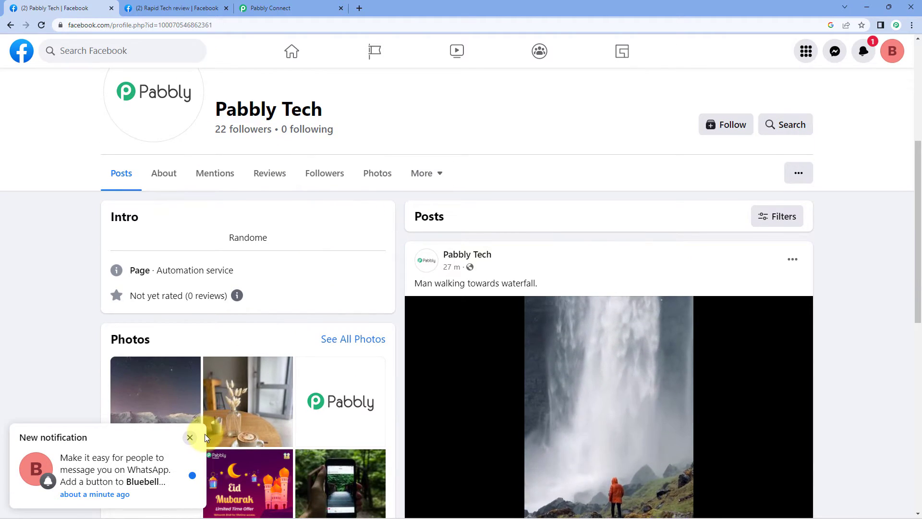
left_click(192, 436)
scroll(397, 191, "down", 1)
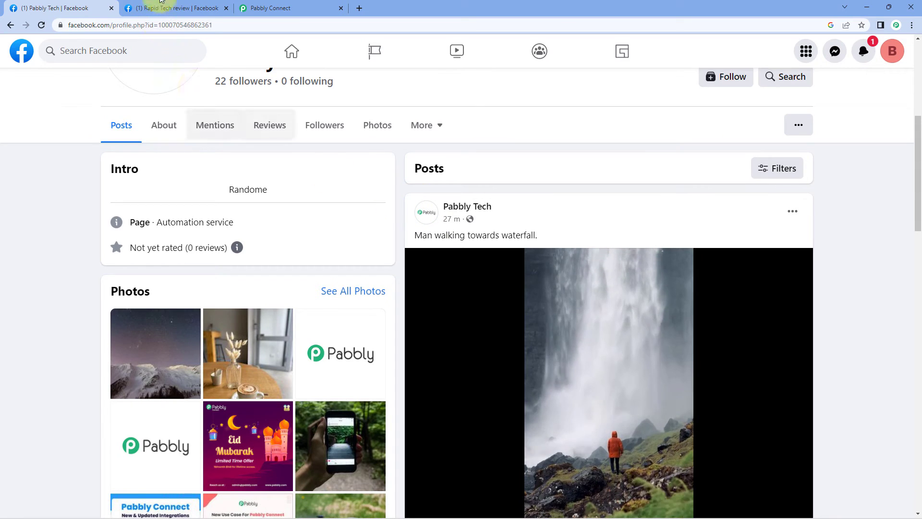
left_click(174, 4)
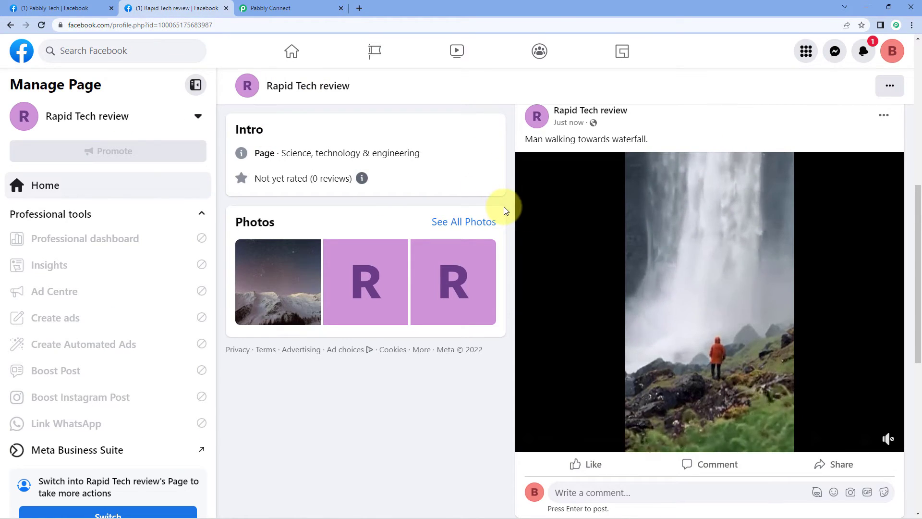
scroll(510, 203, "up", 6)
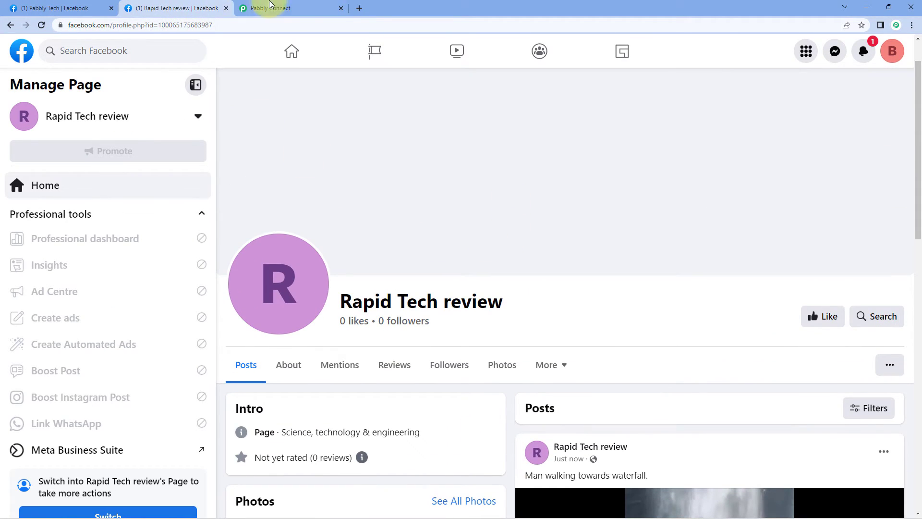
Step: Switch back to Pabbly Connect and close the Post with Video route
left_click(278, 5)
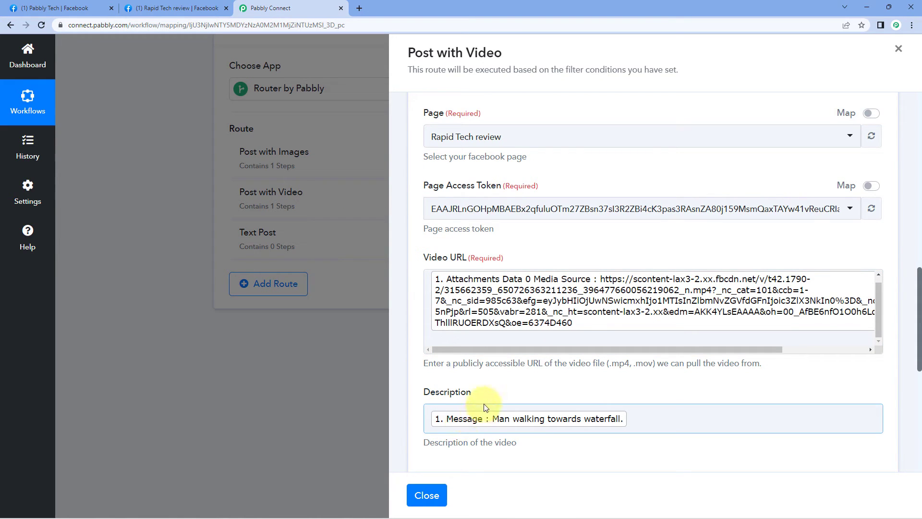
left_click(427, 495)
scroll(174, 198, "up", 3)
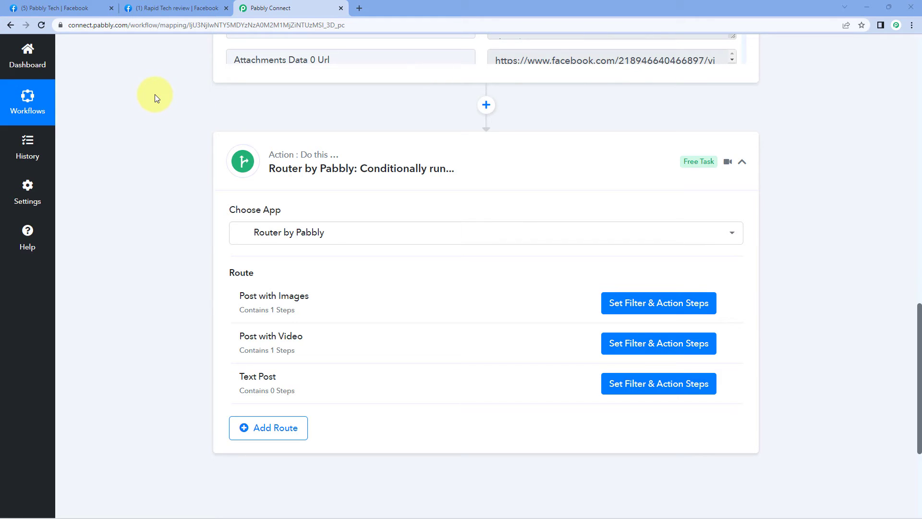
Step: Examine the Attachments Data 0 Media Type label and its value in the New Post trigger response, along with the router's routes
scroll(155, 94, "up", 5)
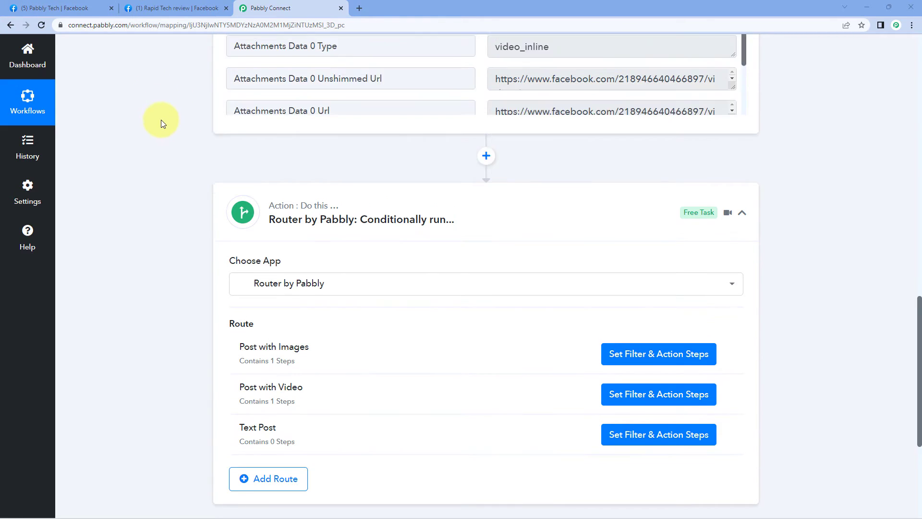
scroll(385, 177, "up", 2)
scroll(393, 192, "down", 2)
scroll(393, 192, "up", 3)
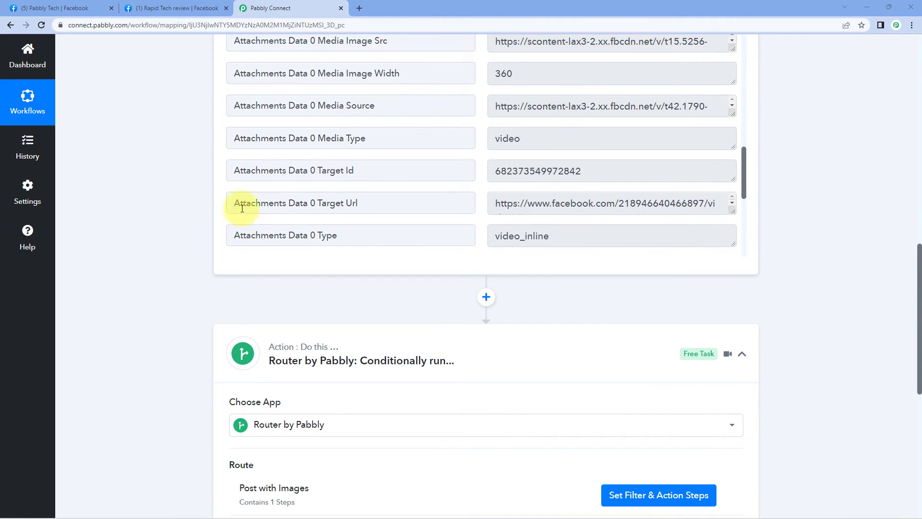
left_click(552, 139)
left_click(393, 130)
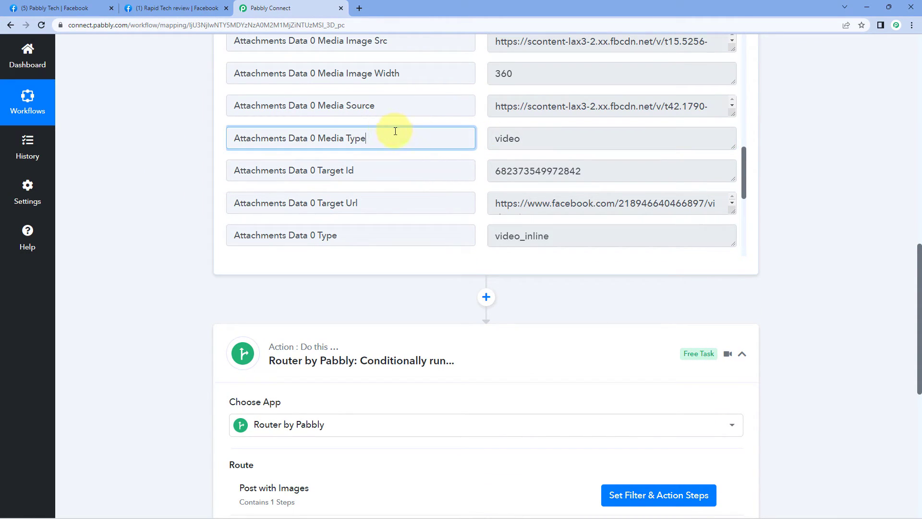
left_click(151, 186)
scroll(165, 237, "down", 3)
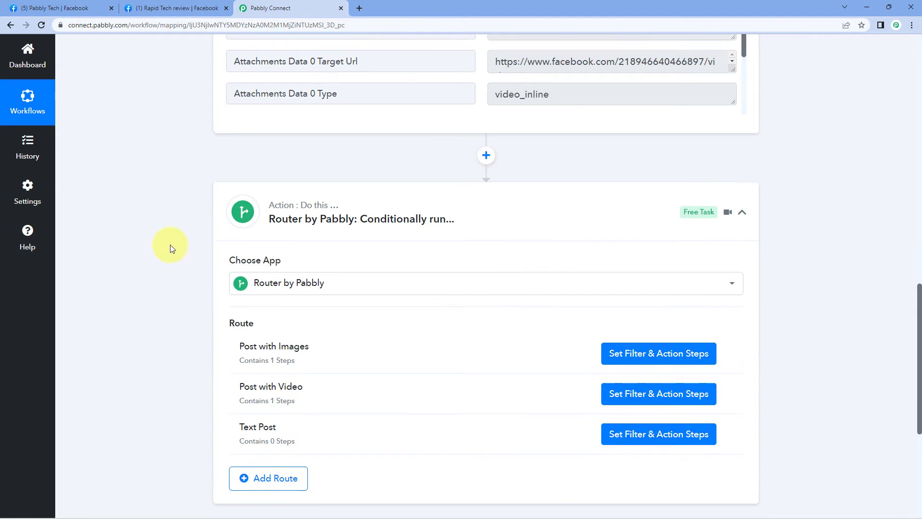
scroll(182, 250, "up", 4)
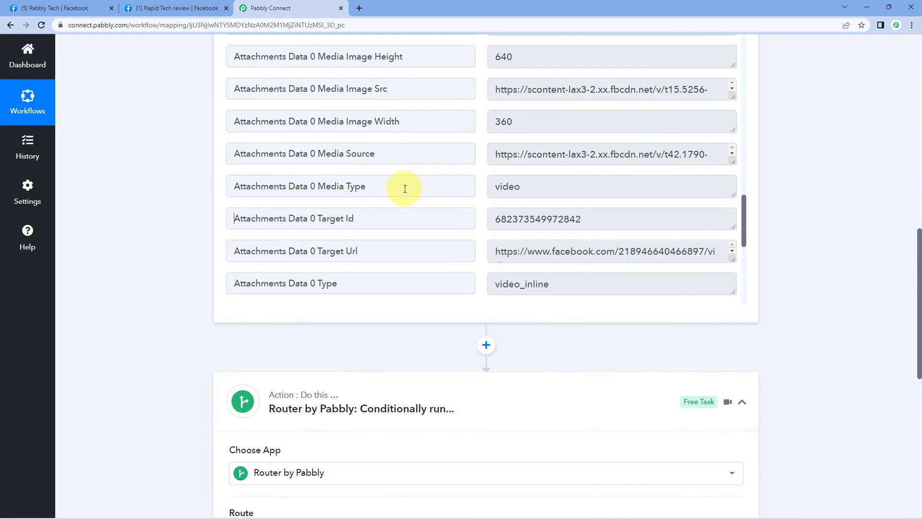
left_click_drag(481, 186, 182, 201)
left_click(182, 201)
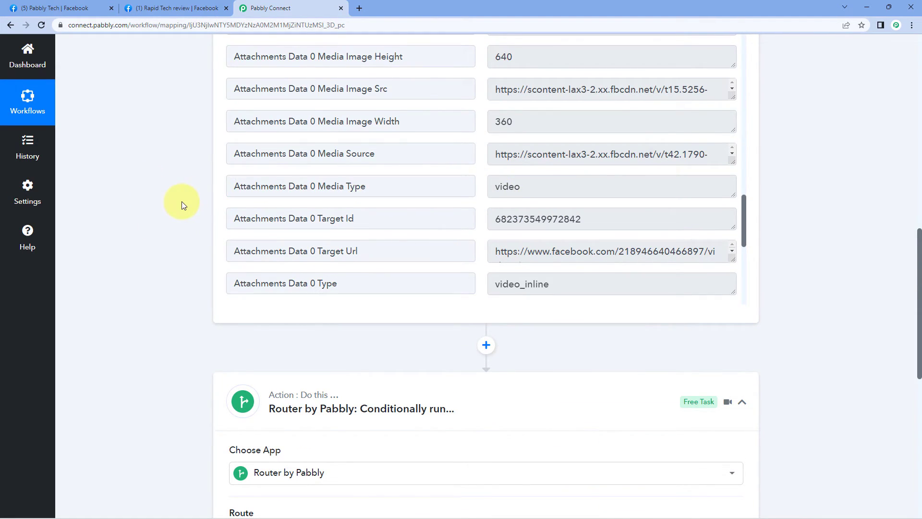
scroll(182, 202, "down", 1)
scroll(182, 202, "down", 8)
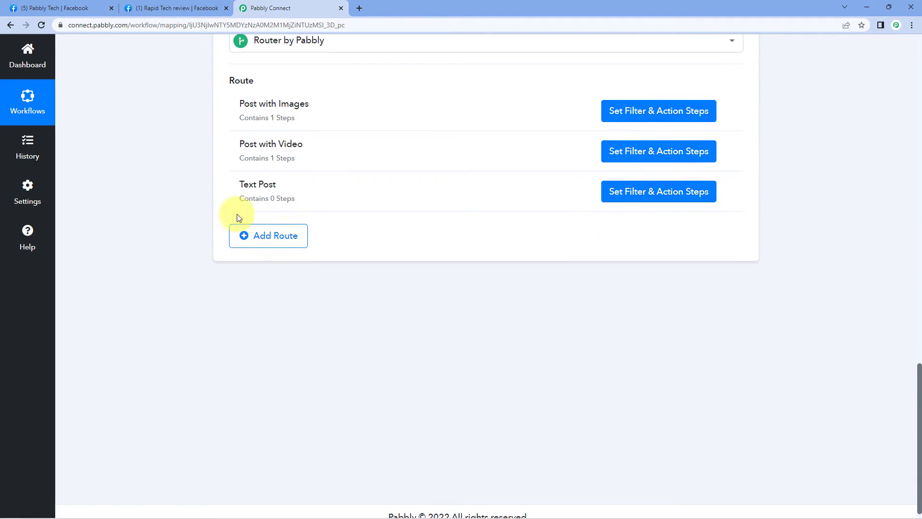
scroll(377, 247, "up", 9)
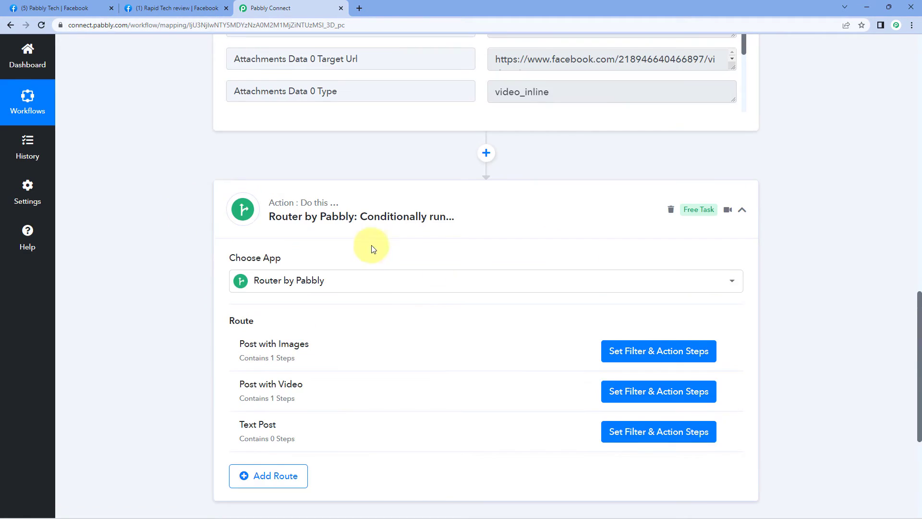
scroll(201, 242, "up", 2)
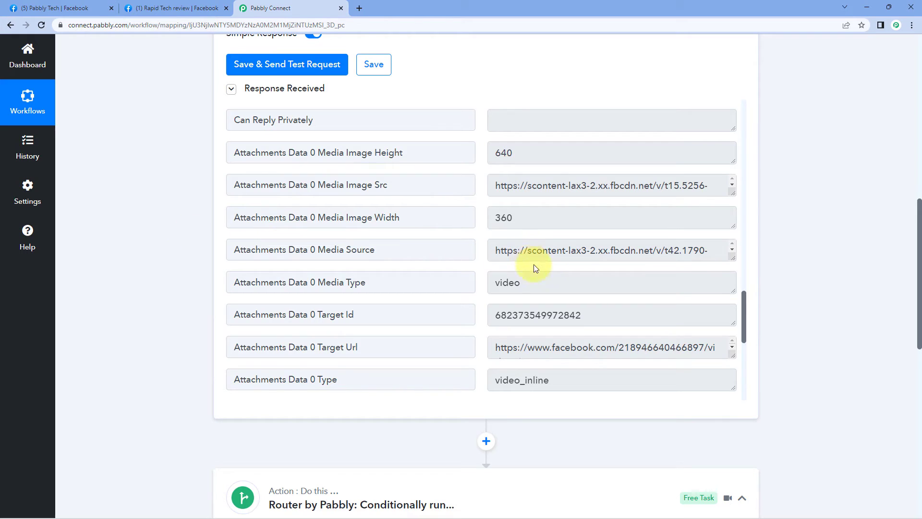
left_click_drag(539, 283, 482, 286)
left_click(480, 282)
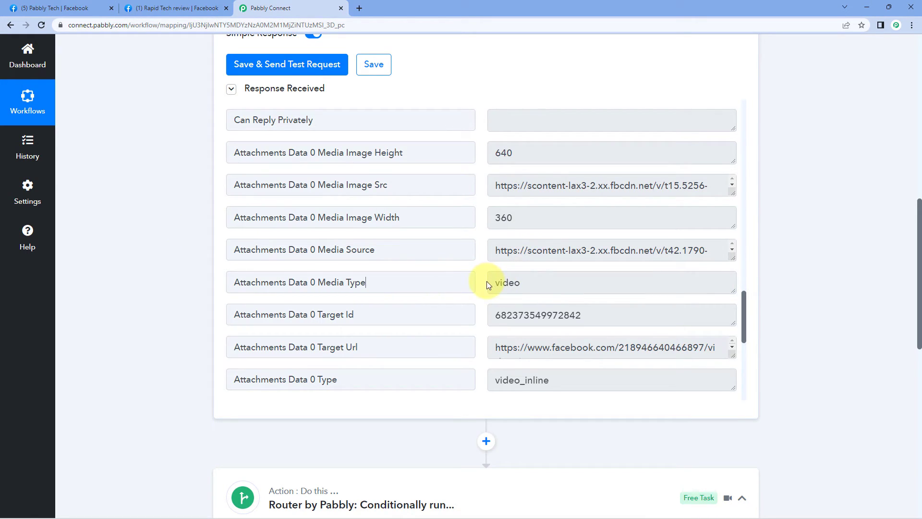
left_click_drag(494, 283, 540, 286)
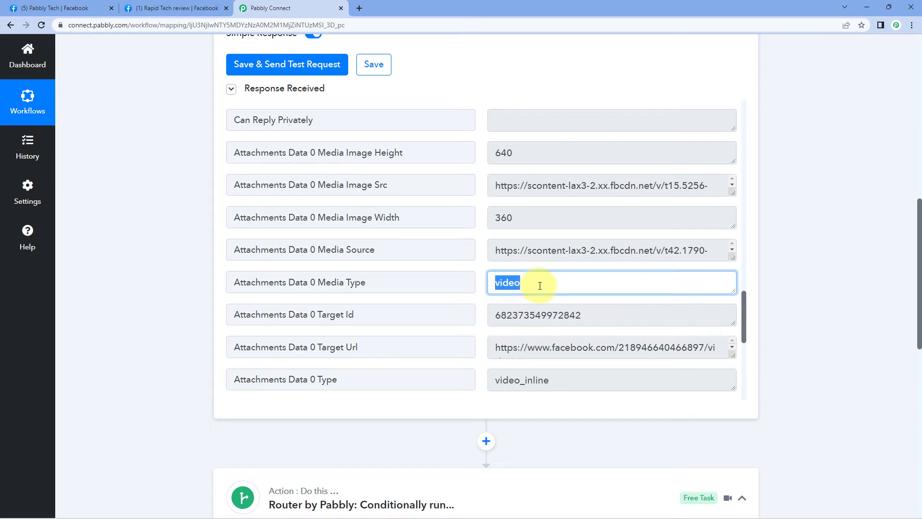
left_click(485, 274)
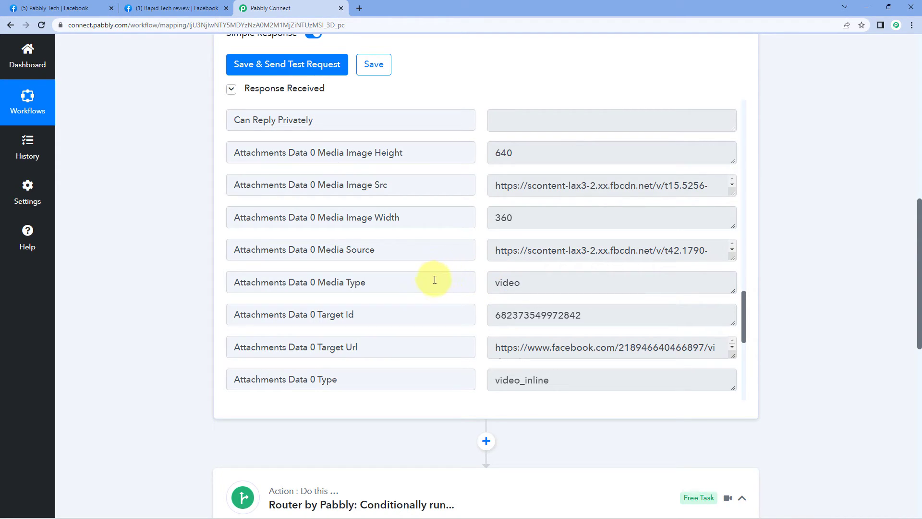
mouse_move(408, 282)
left_mouse_down()
mouse_move(228, 293)
mouse_move(401, 288)
left_mouse_up()
left_click(186, 289)
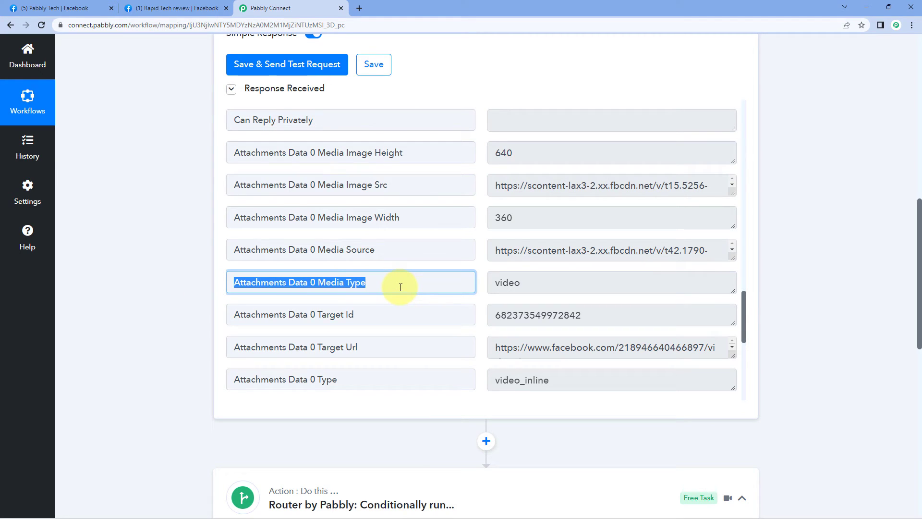
scroll(205, 285, "down", 9)
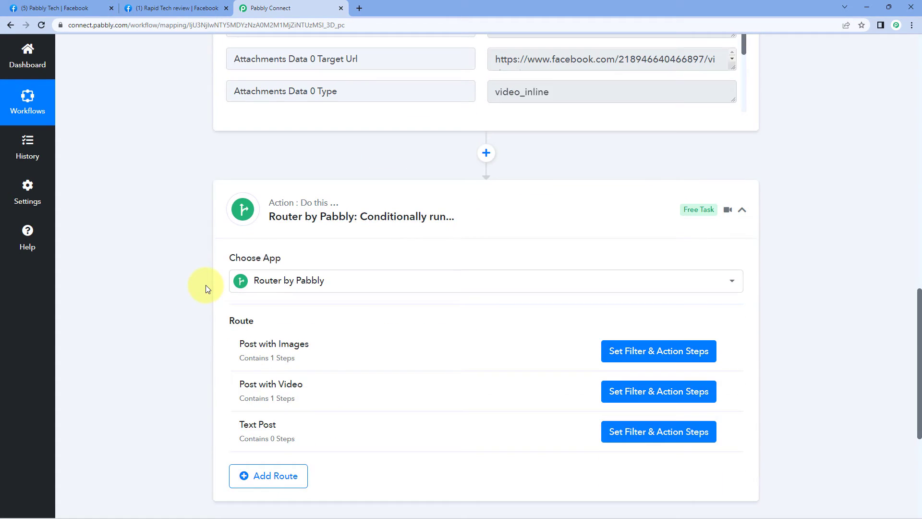
Step: Open the Text Post route's filter and set its condition to Attachments Data 0 Media Type with filter type Does not exist
left_click(656, 287)
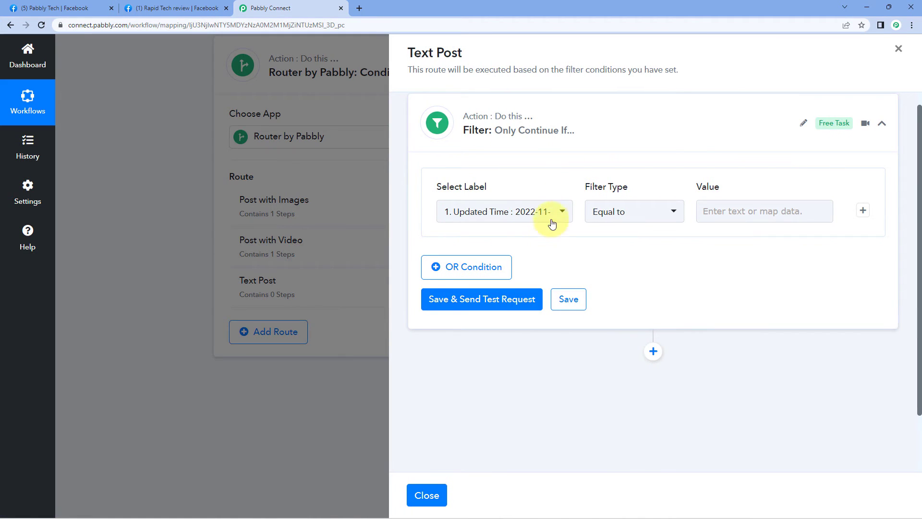
left_click(552, 222)
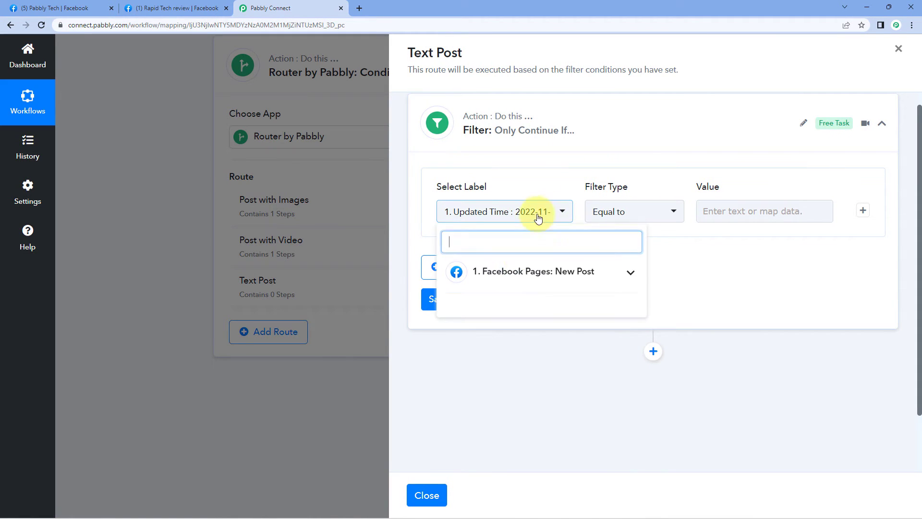
left_click(606, 275)
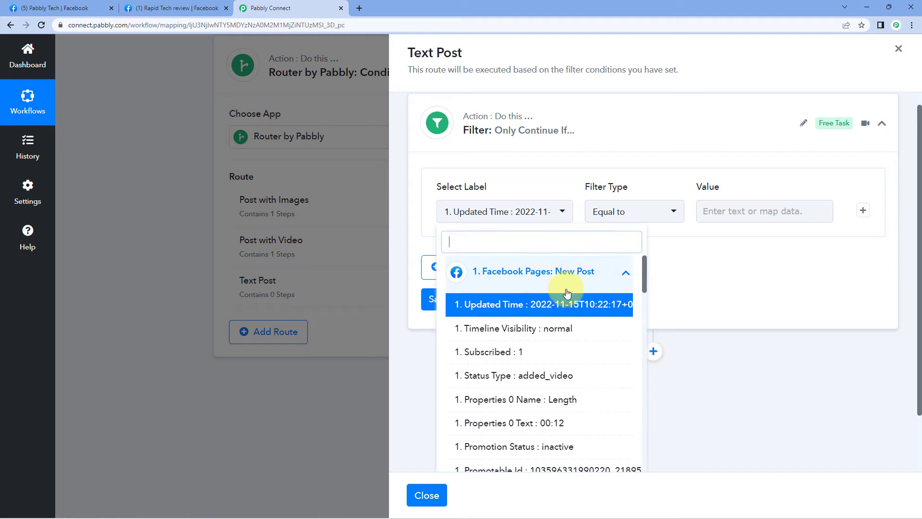
scroll(557, 326, "down", 10)
scroll(561, 329, "down", 8)
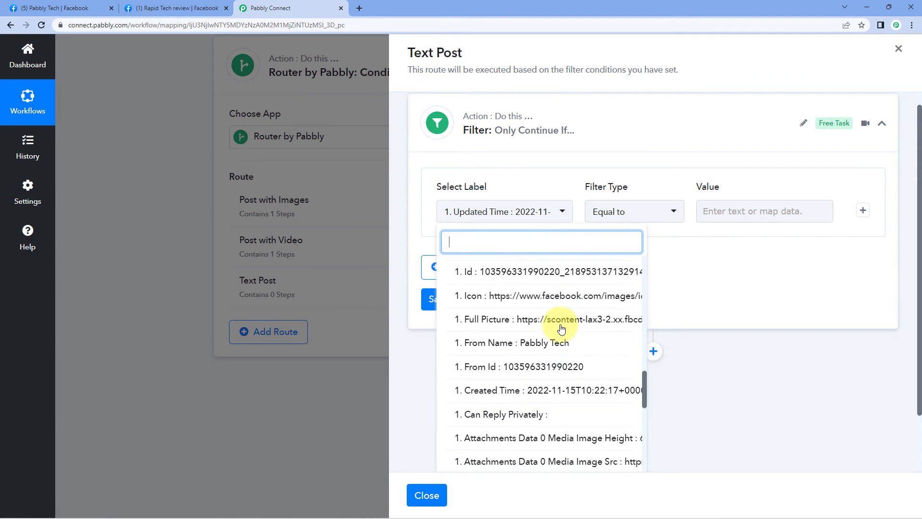
scroll(558, 337, "down", 2)
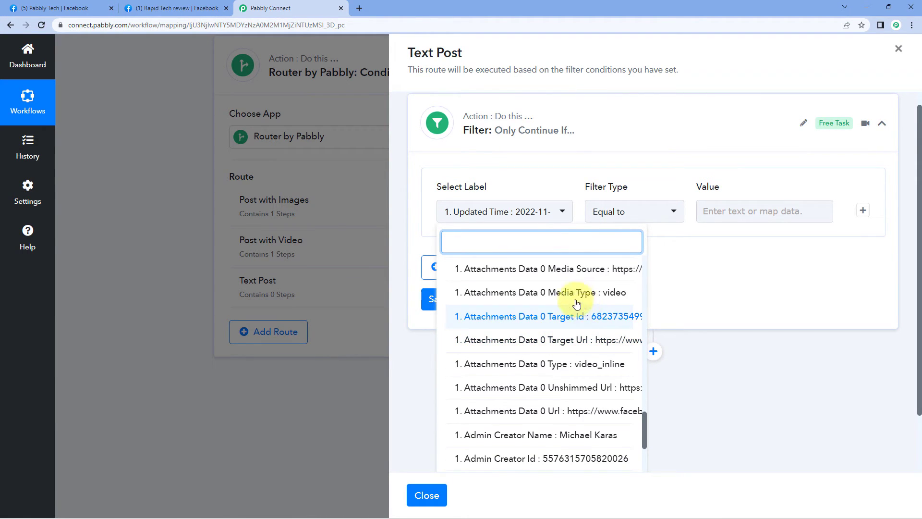
left_click(561, 294)
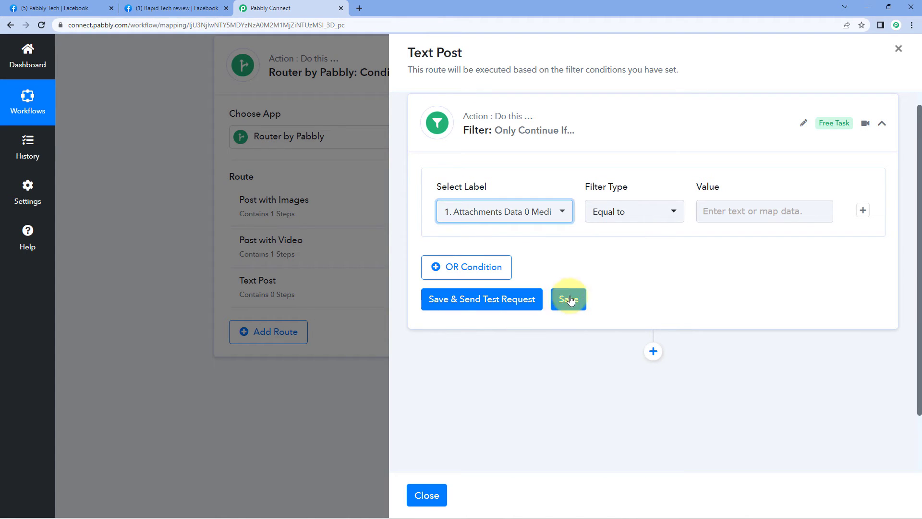
left_click(660, 211)
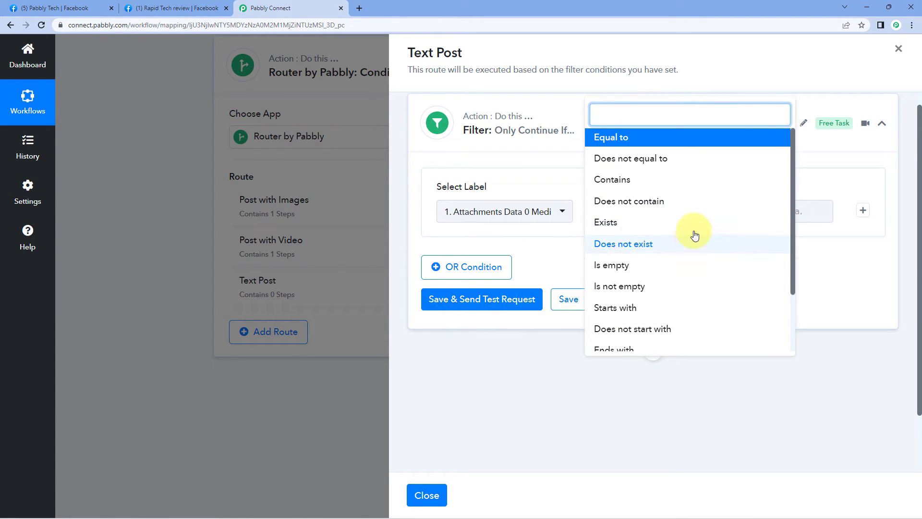
left_click(645, 244)
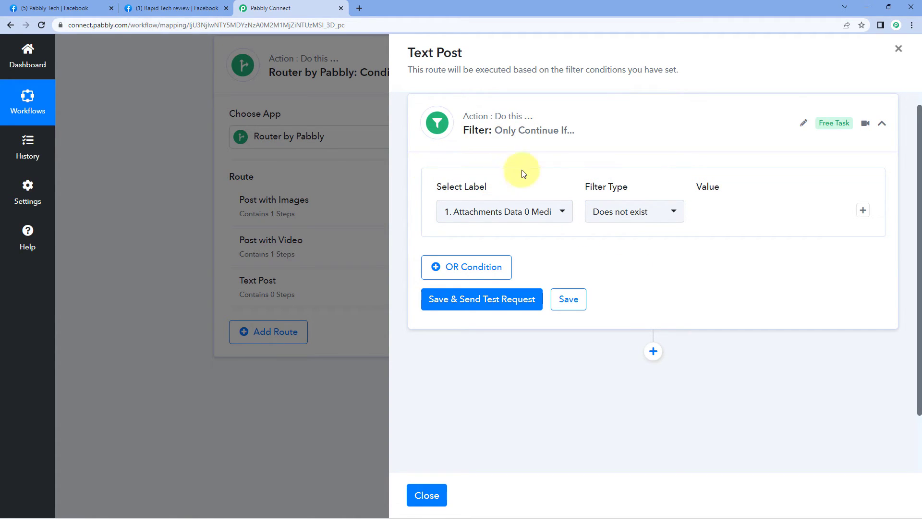
Step: Save the Text Post filter with a test request and check the message in the response received
left_click(495, 307)
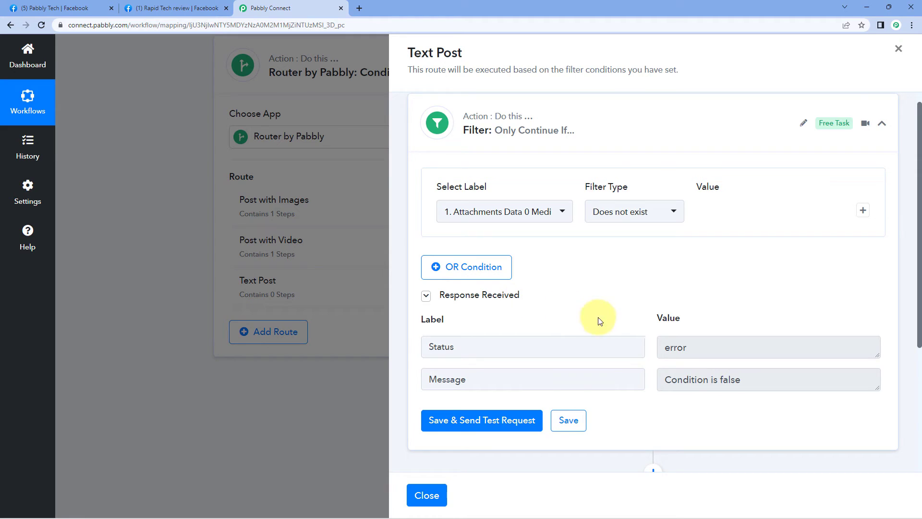
left_click_drag(662, 379, 753, 377)
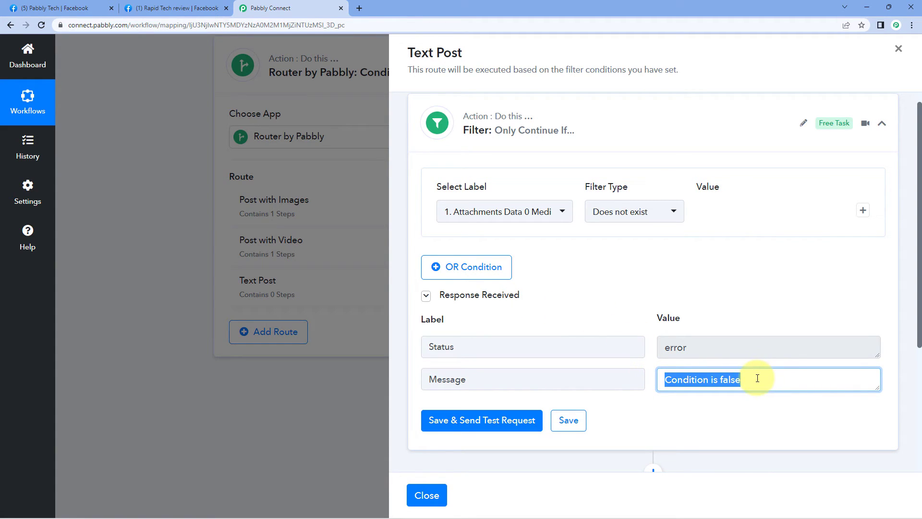
left_click(631, 303)
scroll(636, 284, "down", 1)
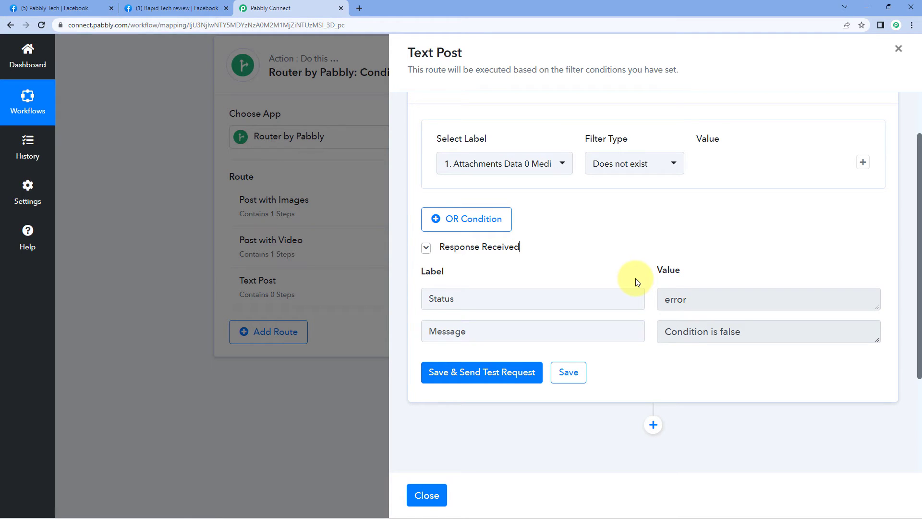
Step: Add an action step after the Text Post route's filter and choose Facebook Pages as its app
scroll(636, 283, "down", 2)
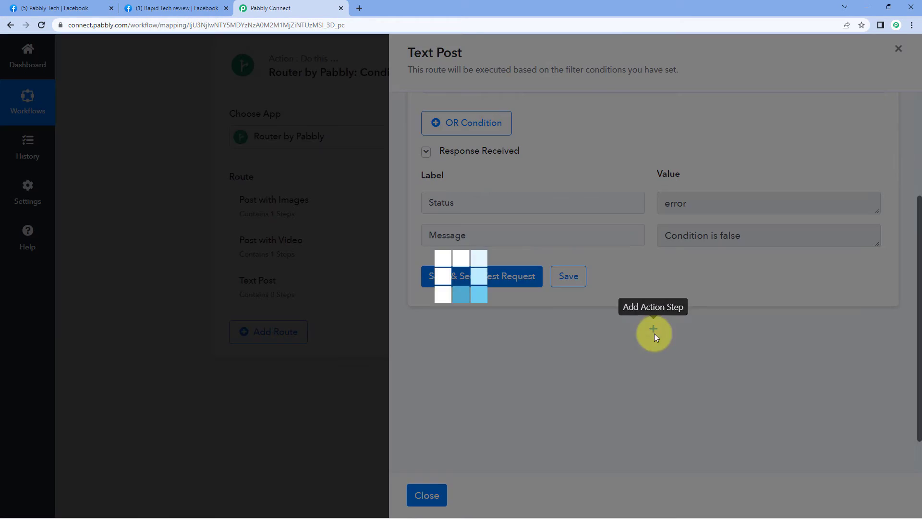
left_click(653, 332)
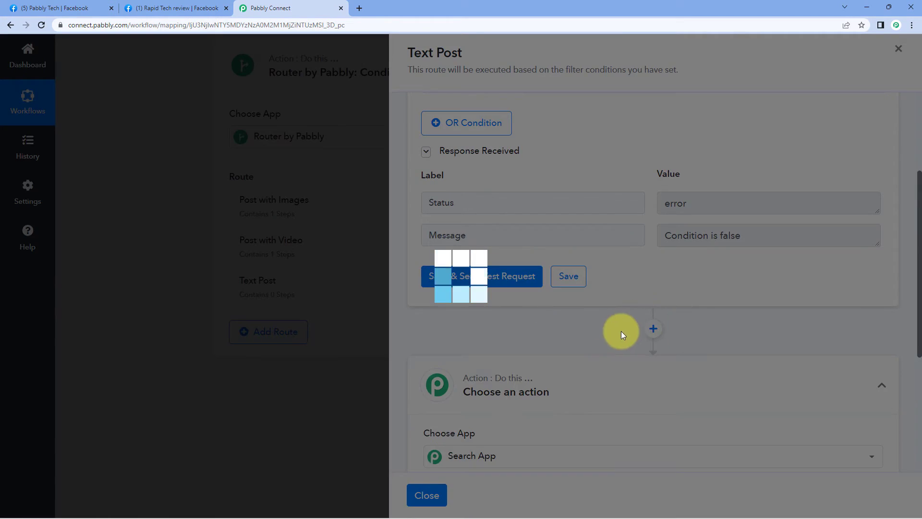
scroll(608, 318, "down", 4)
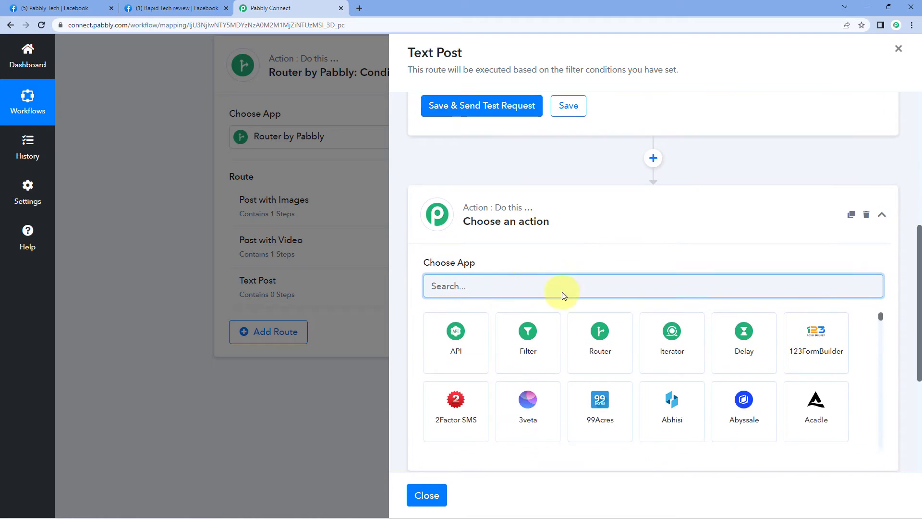
type("Facebook")
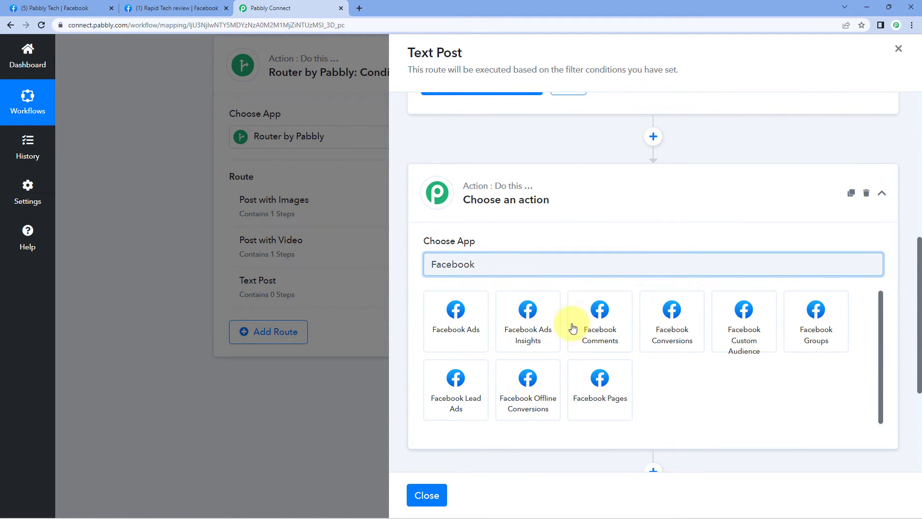
left_click(622, 376)
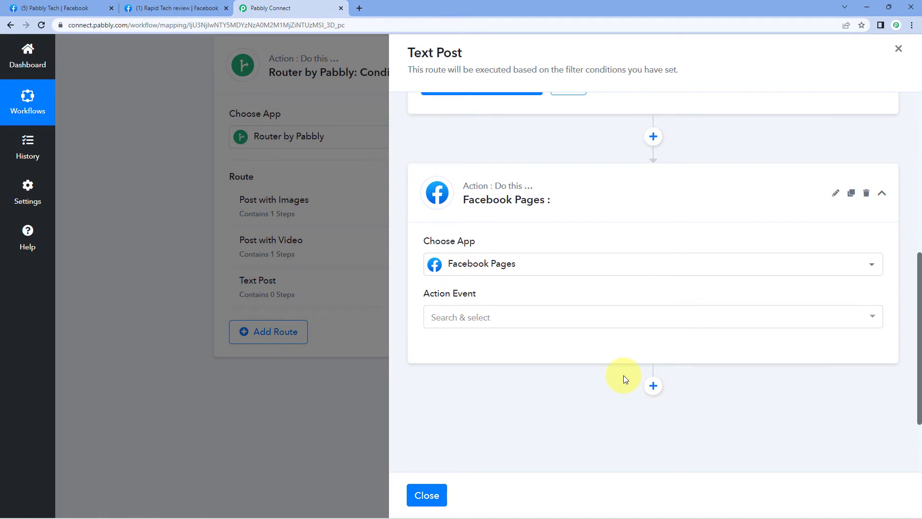
Step: Set the action event to Create Page Post and connect it with the existing connection Credential #1
left_click(536, 317)
scroll(485, 308, "down", 1)
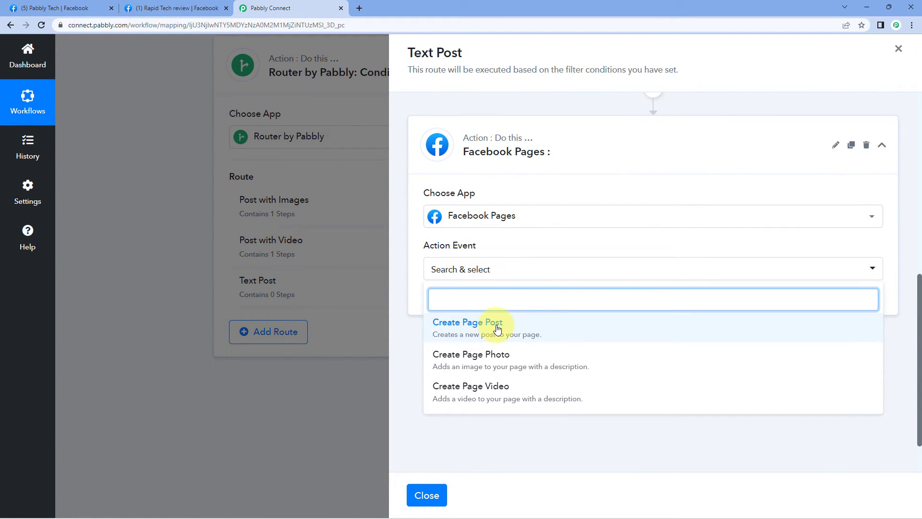
left_click(469, 332)
left_click(469, 307)
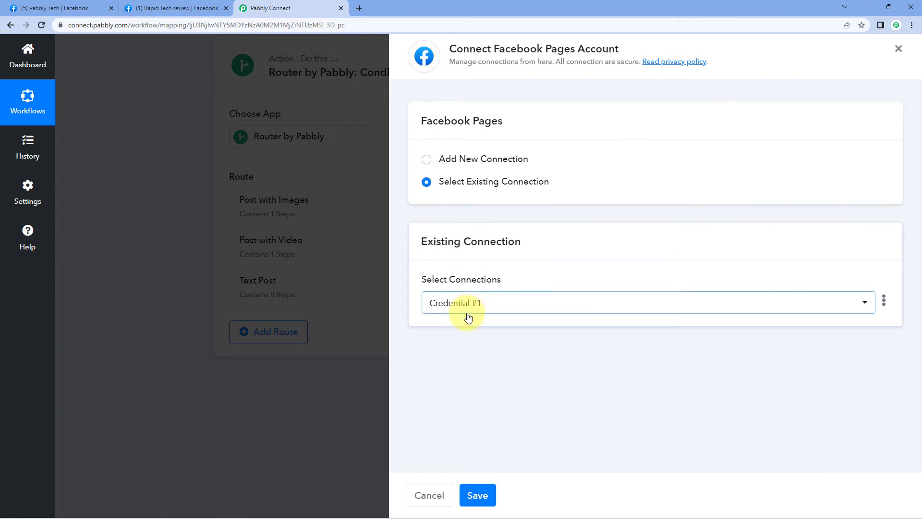
left_click(478, 494)
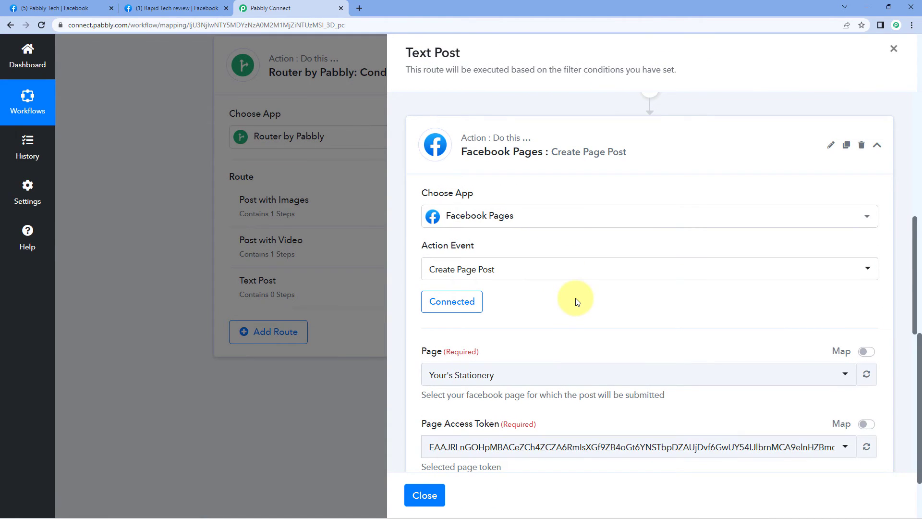
Step: Select Rapid Tech review as the page on which the text post is published
scroll(576, 298, "down", 2)
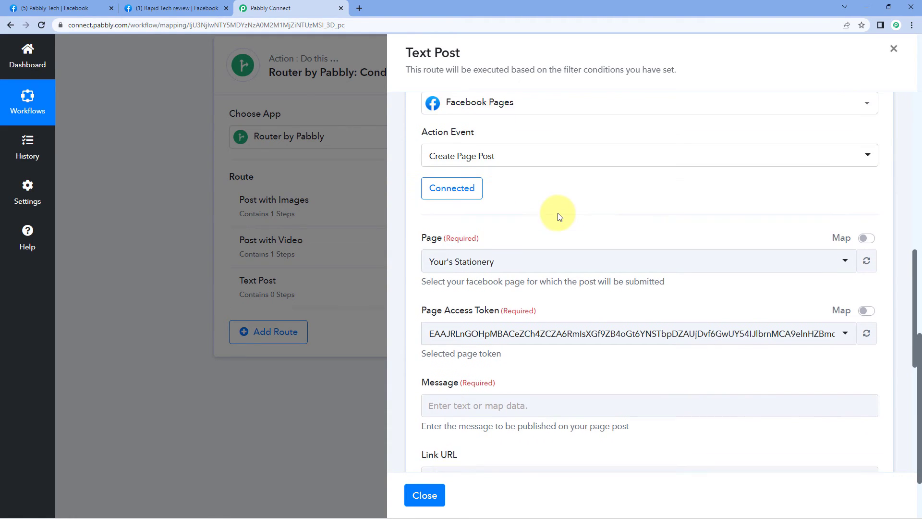
scroll(408, 212, "down", 1)
left_click(520, 235)
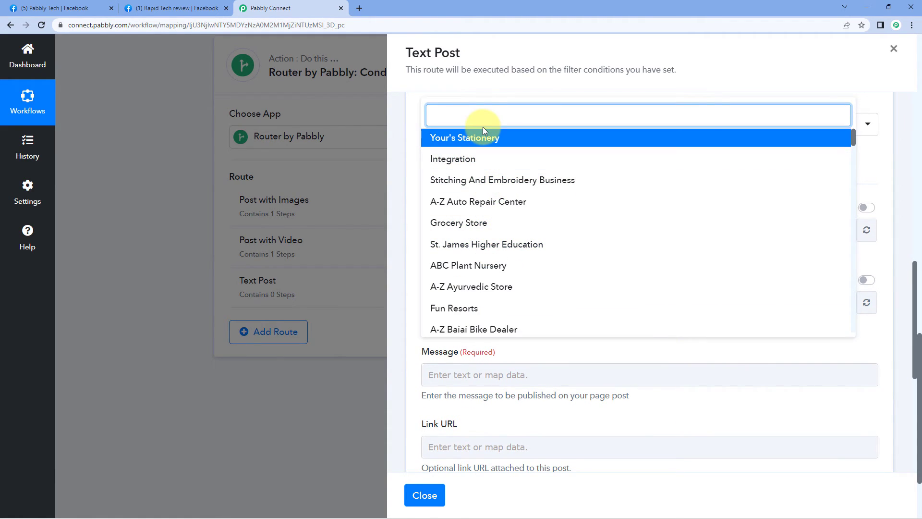
type("Rapid")
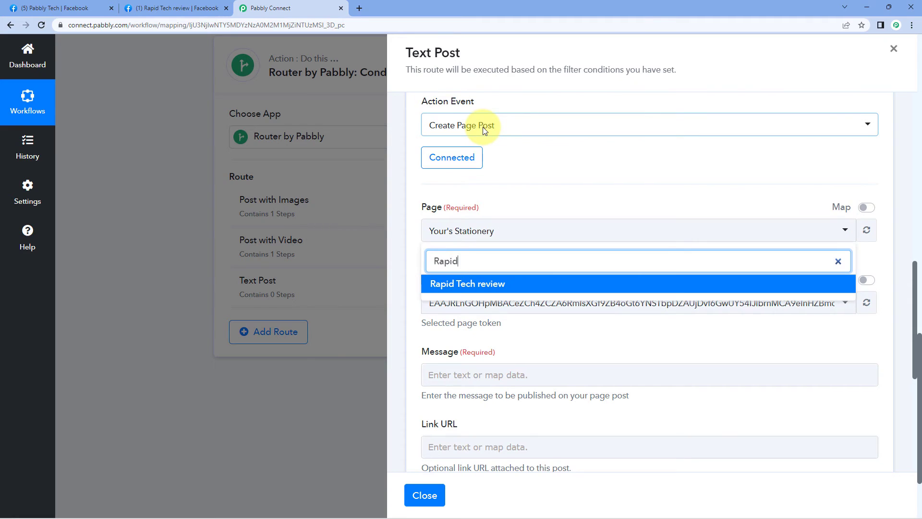
left_click(504, 284)
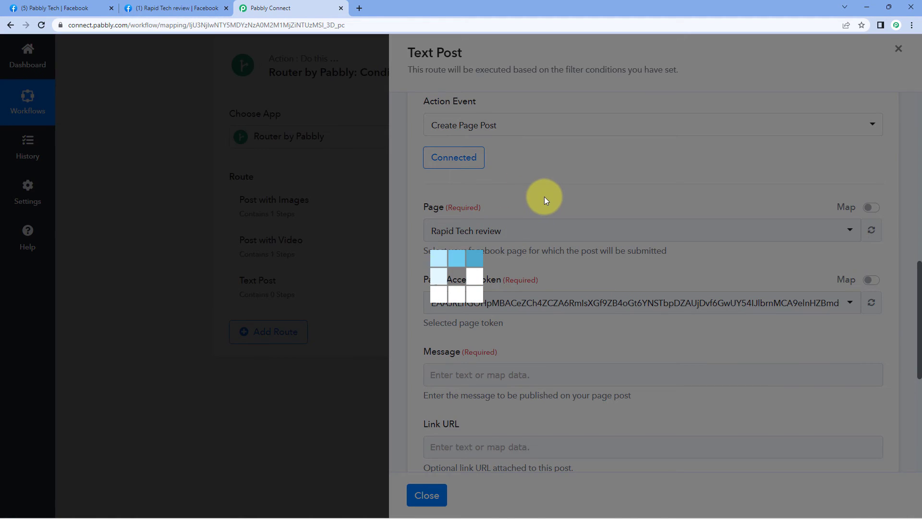
Step: Map the Message field of the page post to the Message value from the Facebook Pages New Post trigger
scroll(546, 197, "down", 1)
scroll(547, 201, "down", 2)
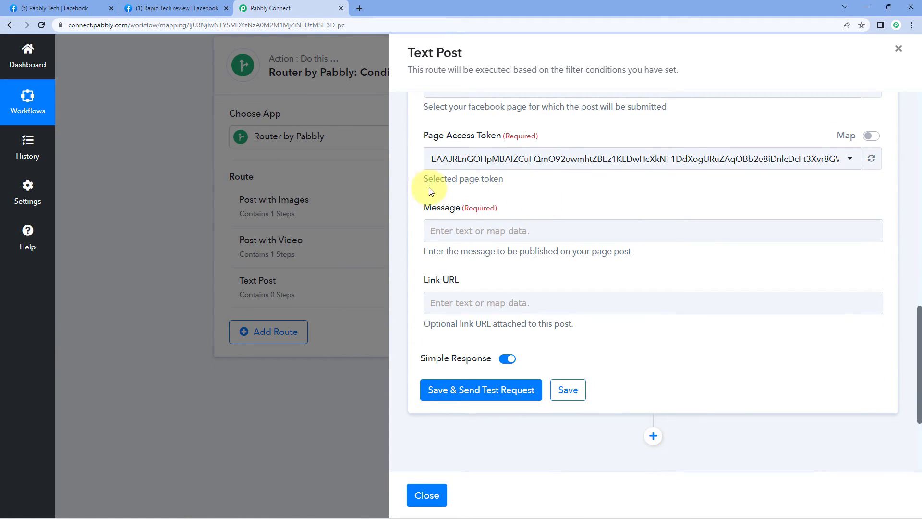
left_click(495, 231)
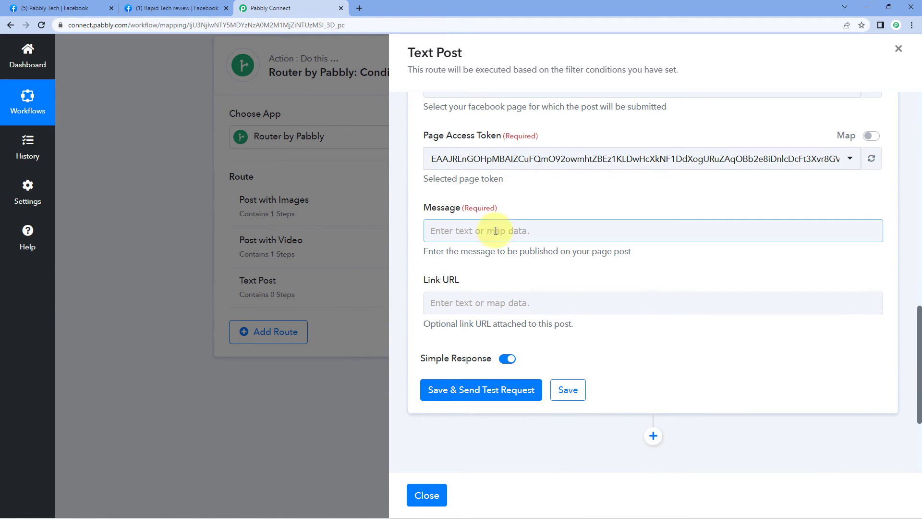
left_click(458, 231)
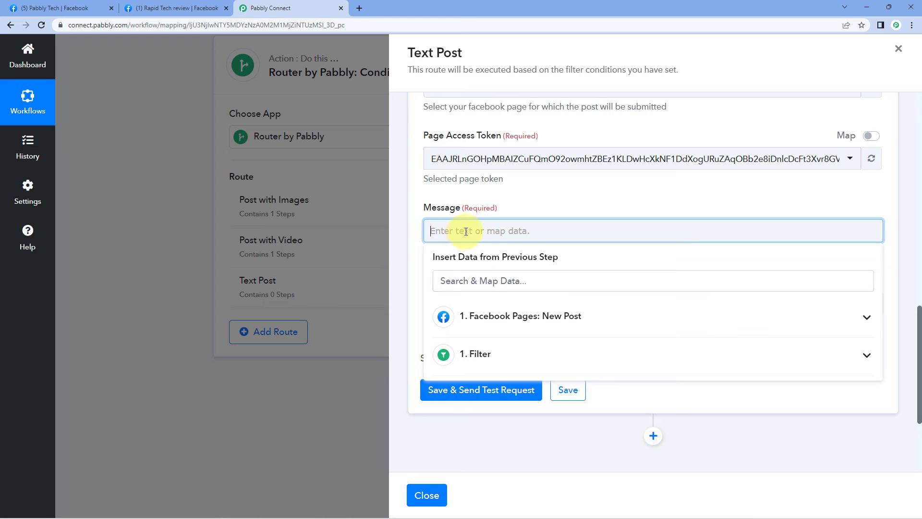
left_click(522, 317)
scroll(505, 350, "down", 6)
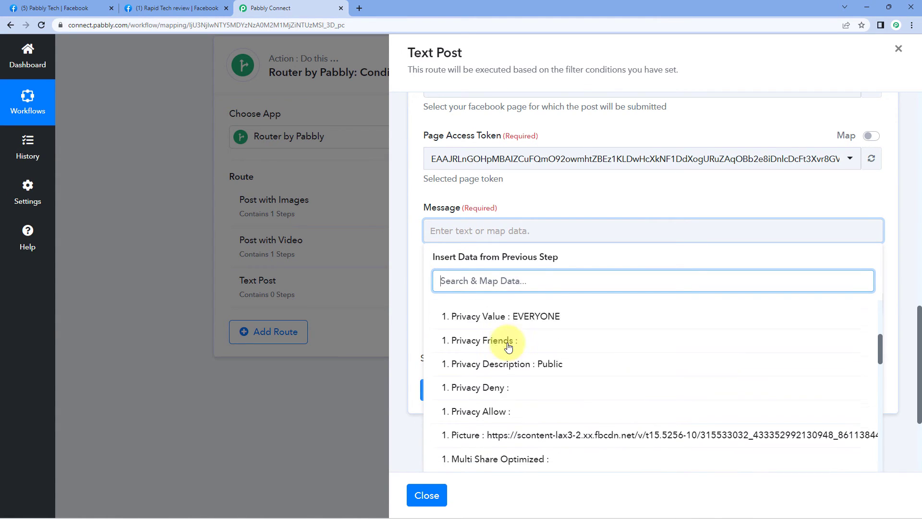
scroll(508, 346, "down", 2)
scroll(502, 407, "down", 2)
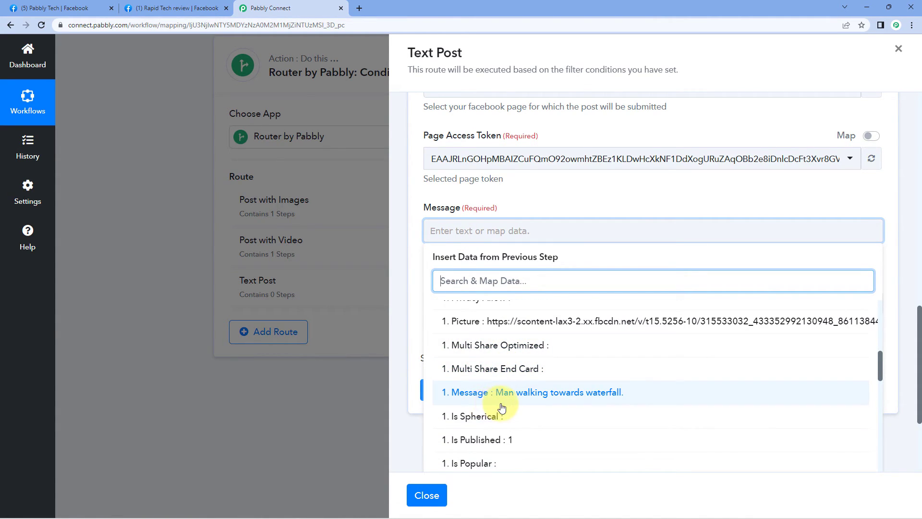
left_click(466, 398)
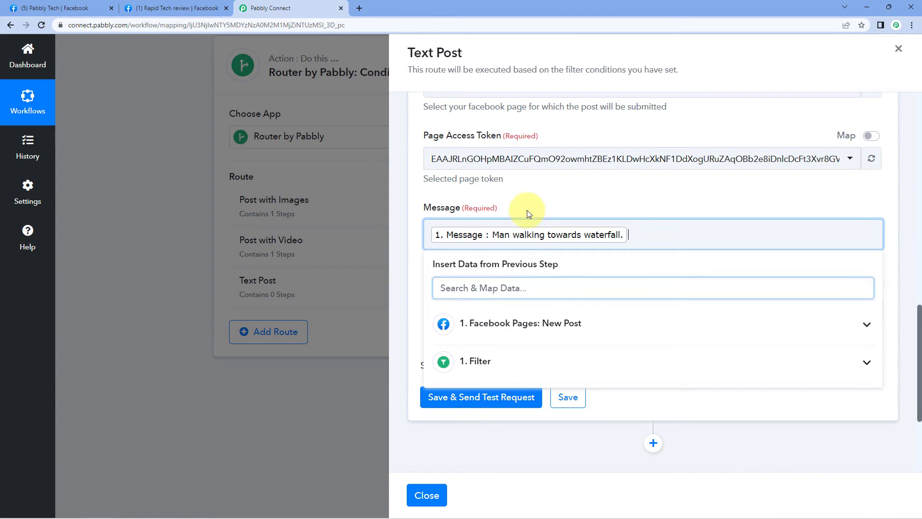
left_click(533, 205)
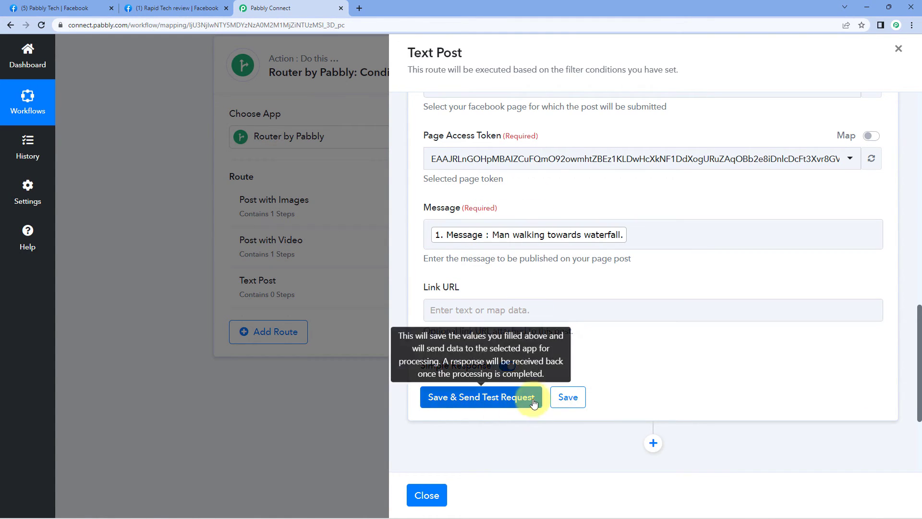
Step: Save the Create Page Post action without sending a test request and close the Text Post route
left_click(563, 399)
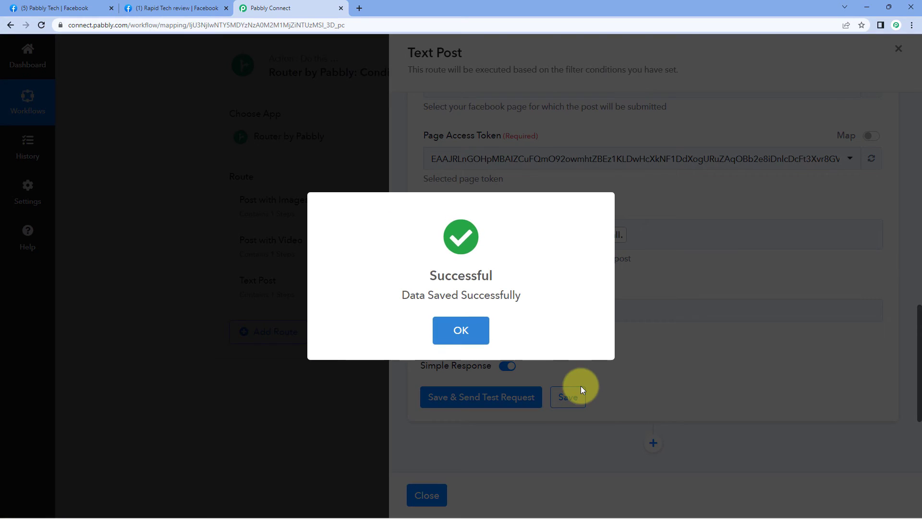
left_click(463, 327)
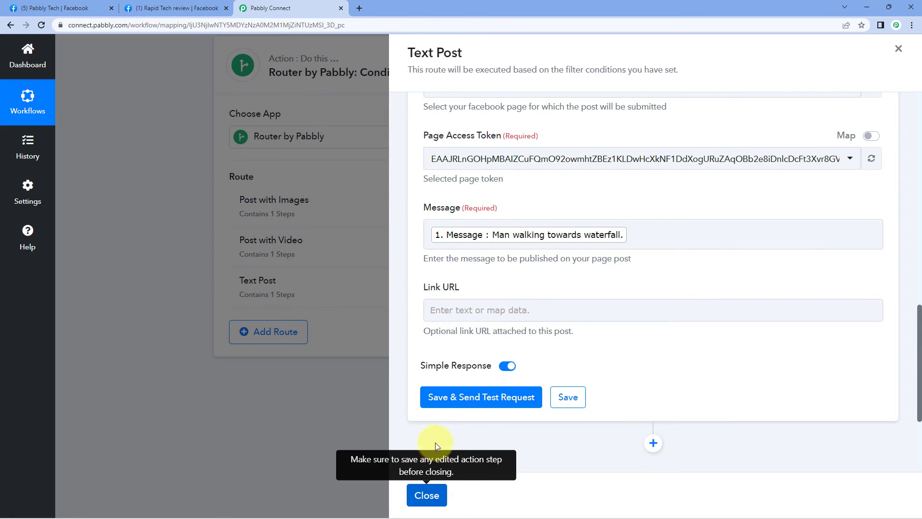
left_click(426, 494)
Step: Collapse the Facebook Pages New Post trigger at the start of the workflow
scroll(509, 144, "up", 4)
scroll(543, 214, "up", 9)
scroll(479, 190, "up", 10)
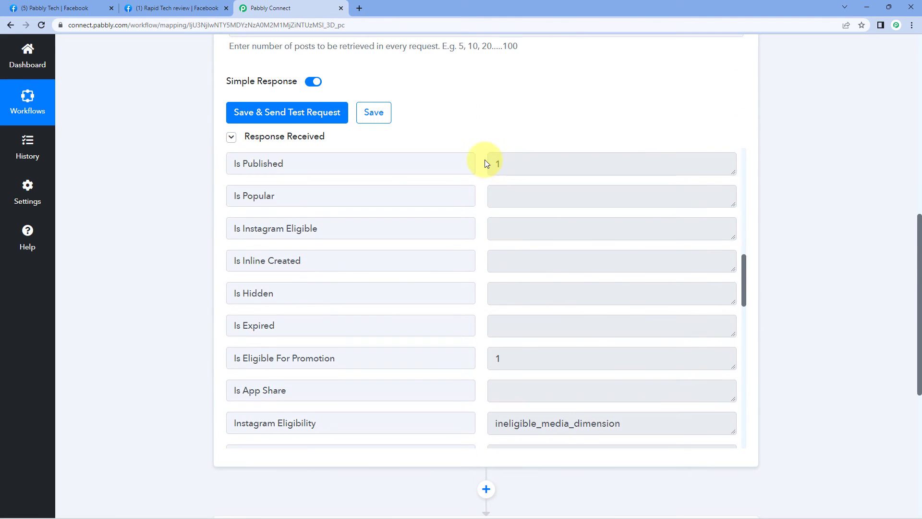
scroll(483, 167, "up", 4)
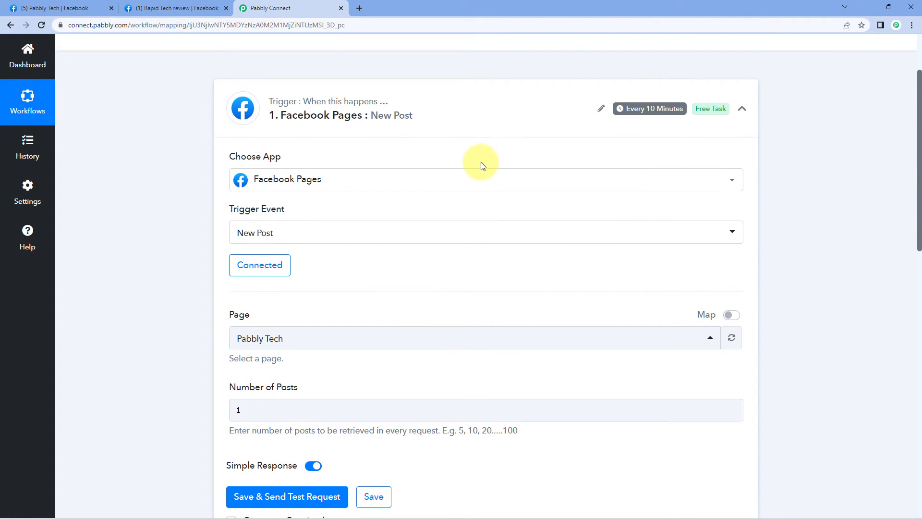
left_click(401, 110)
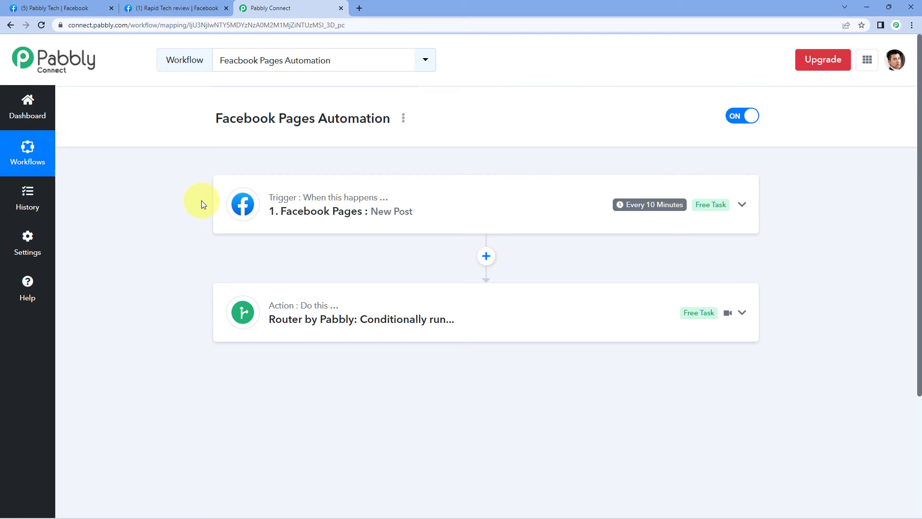
Step: Review the router's routes and the Create Page Photo action in the Post with Images route, and collapse the router step
left_click(331, 320)
scroll(154, 370, "down", 3)
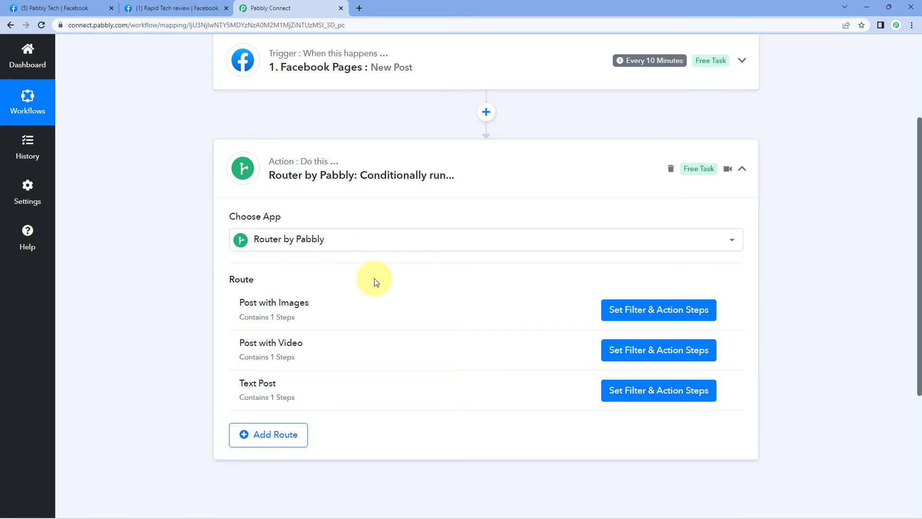
left_click(634, 313)
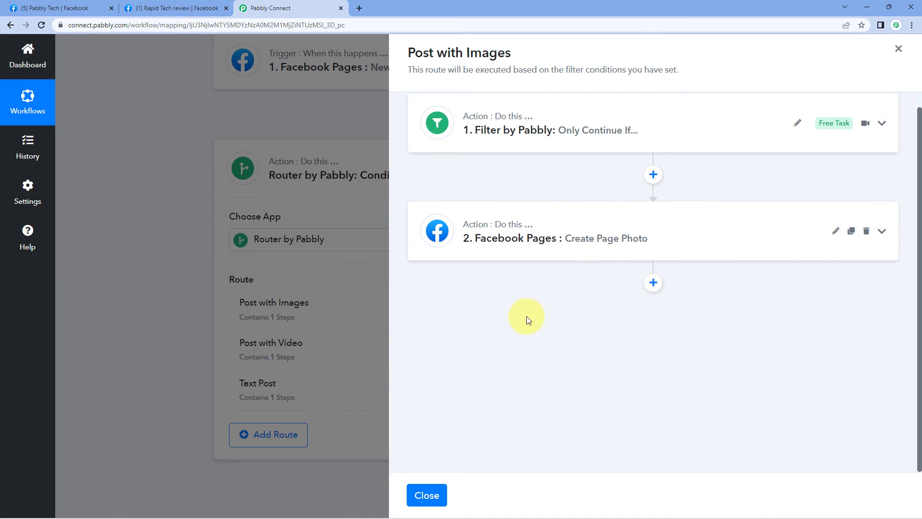
left_click(626, 245)
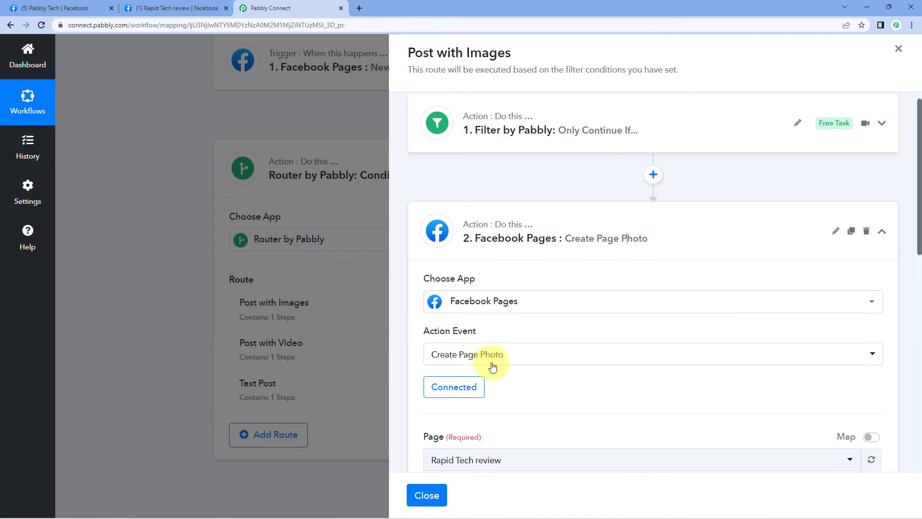
left_click(552, 147)
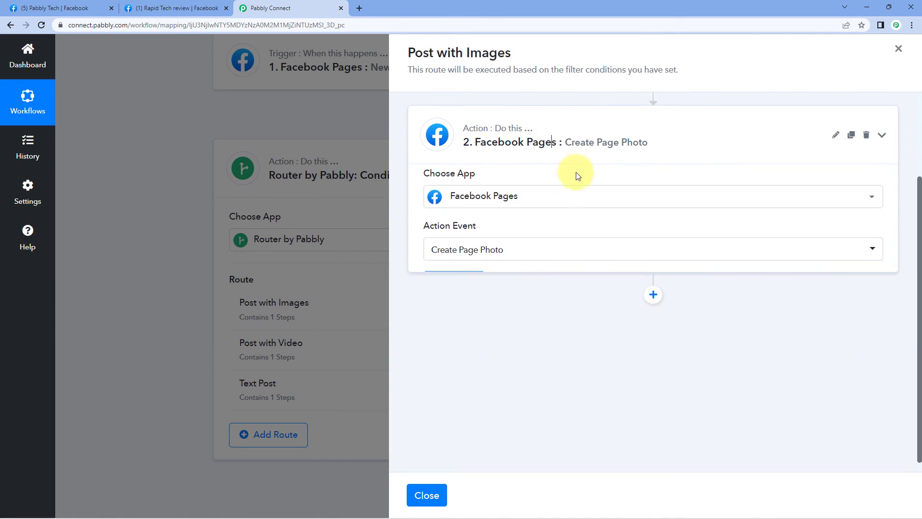
left_click(426, 494)
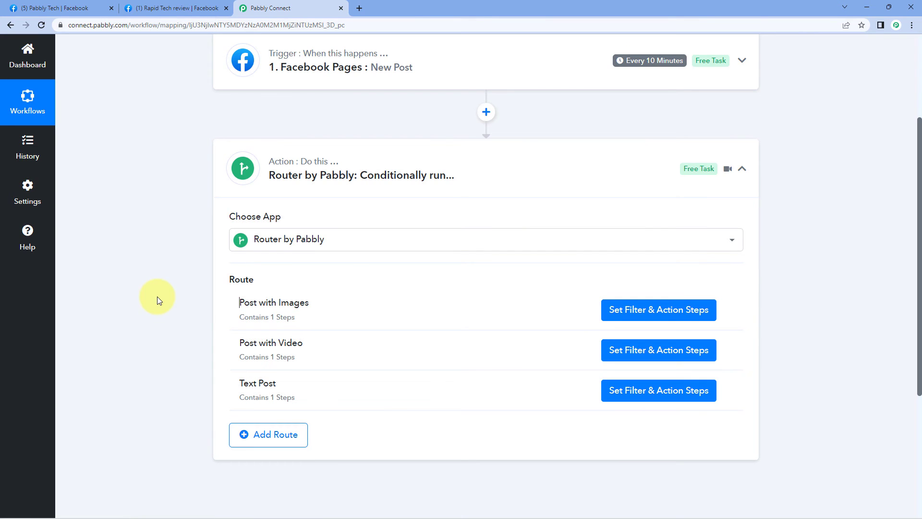
left_click(438, 179)
scroll(537, 175, "up", 3)
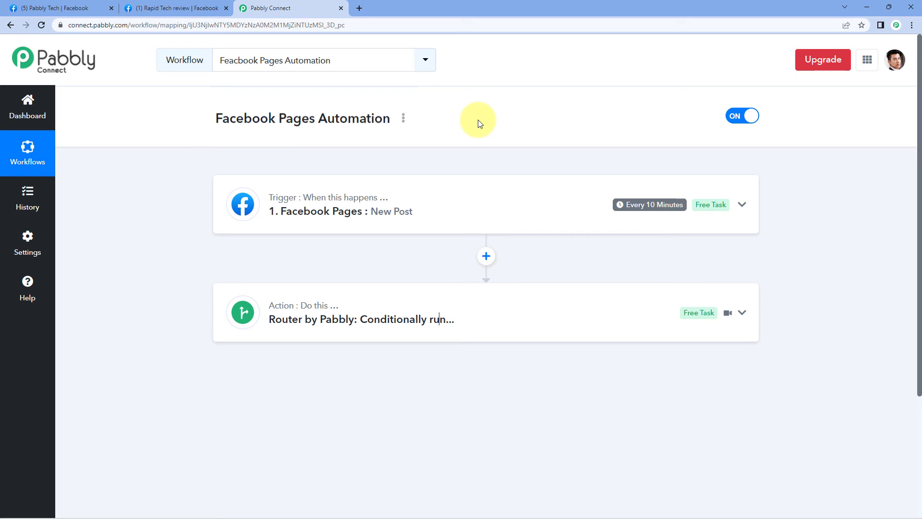
Step: Switch to the Pabbly Tech Facebook page and publish the post "This is a real-time test."
left_click(37, 7)
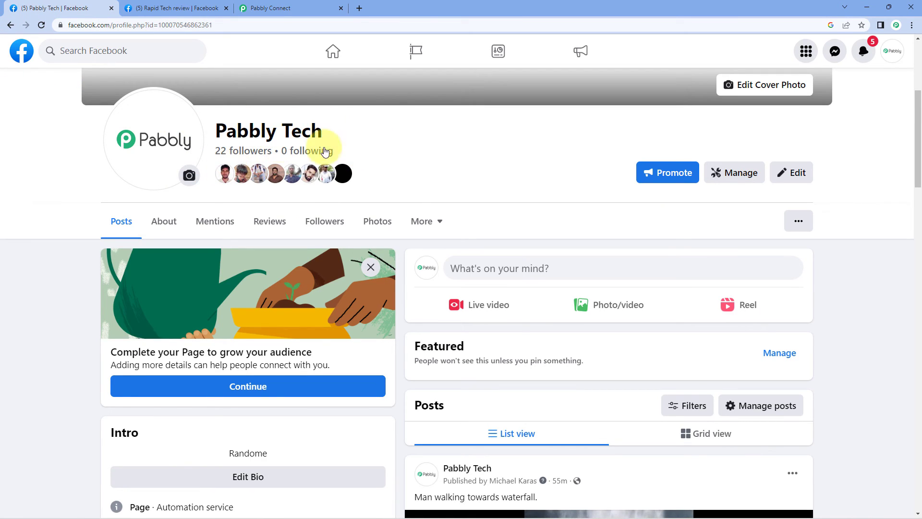
left_click(468, 267)
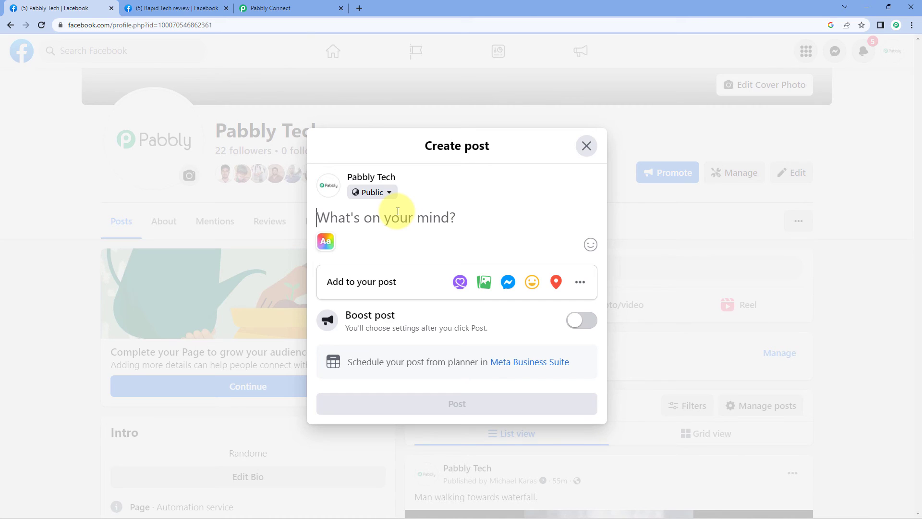
type("This is a real-time test.")
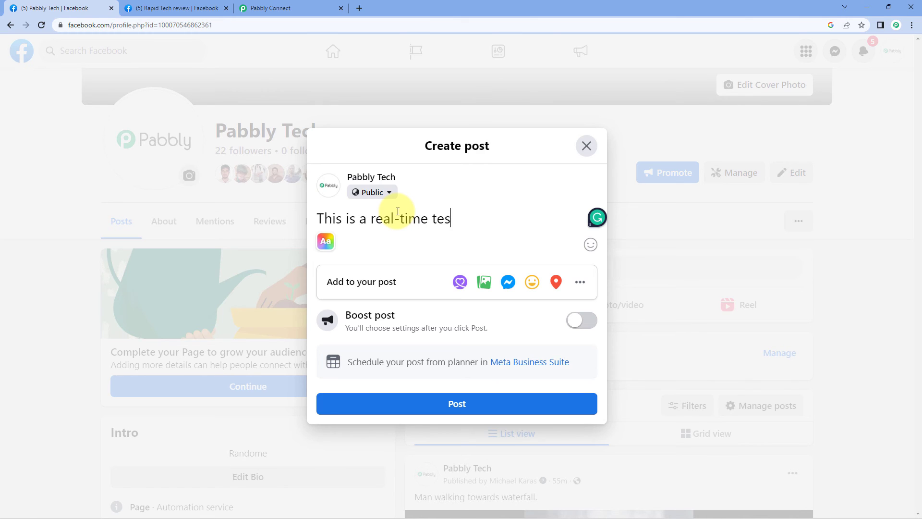
left_click(510, 408)
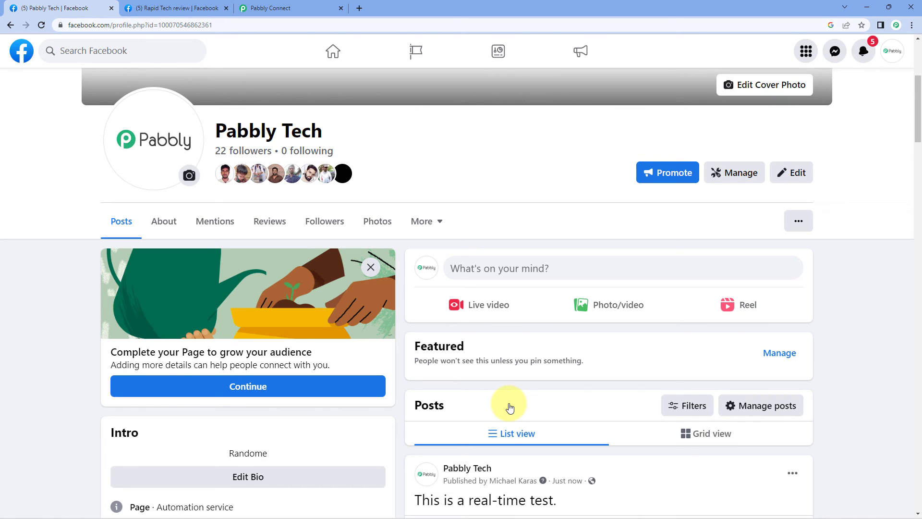
scroll(509, 406, "up", 1)
scroll(460, 345, "down", 2)
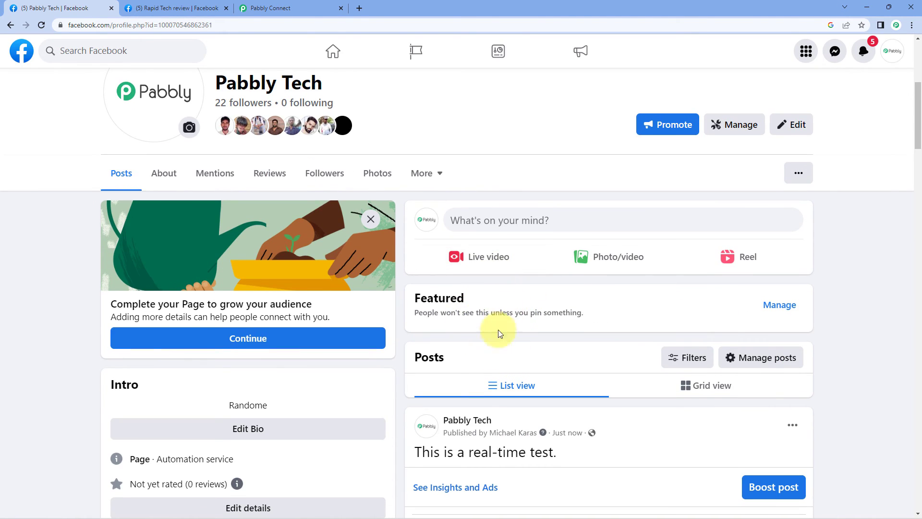
Step: Check the New Post trigger's polling interval in Pabbly Connect and compare the latest posts on the Pabbly Tech and Rapid Tech review pages
left_click(319, 8)
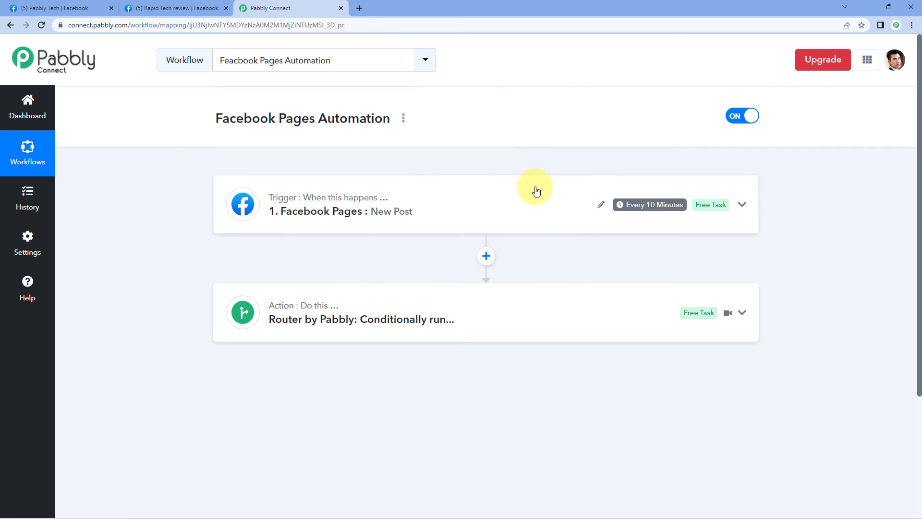
mouse_move(635, 205)
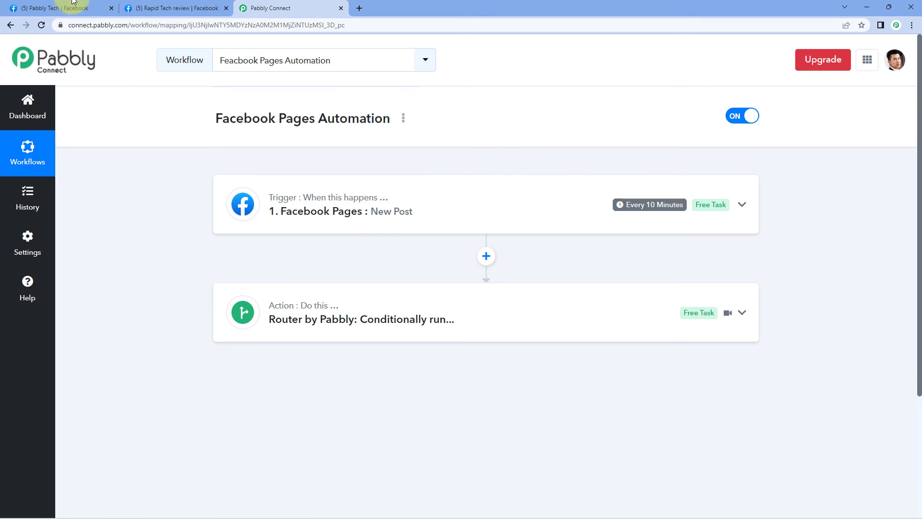
left_click(16, 4)
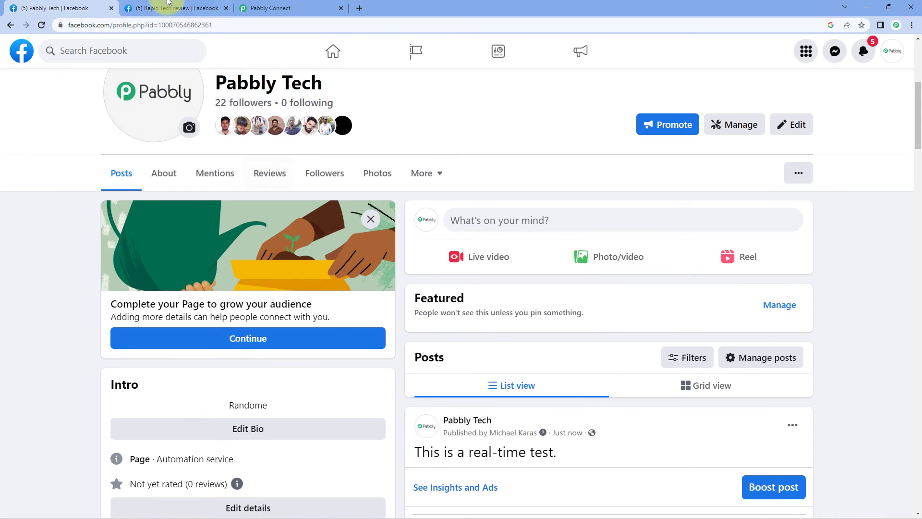
left_click(190, 10)
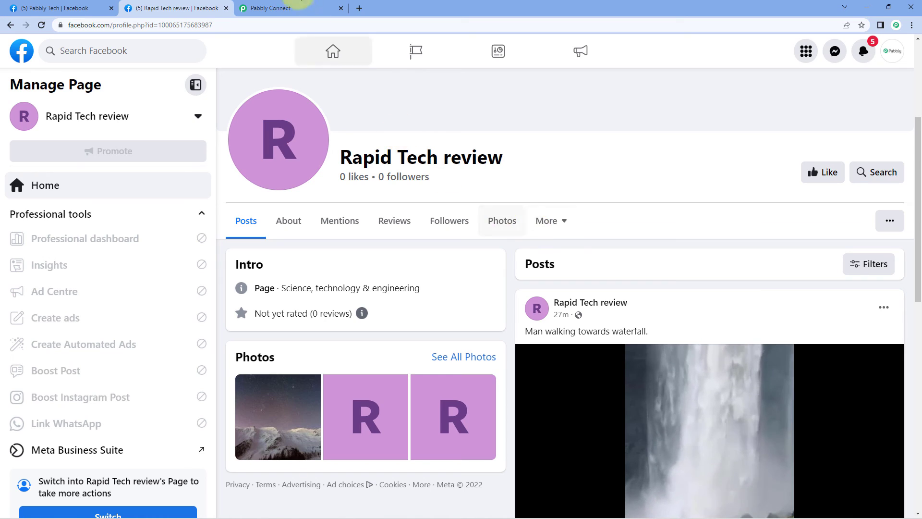
left_click(290, 5)
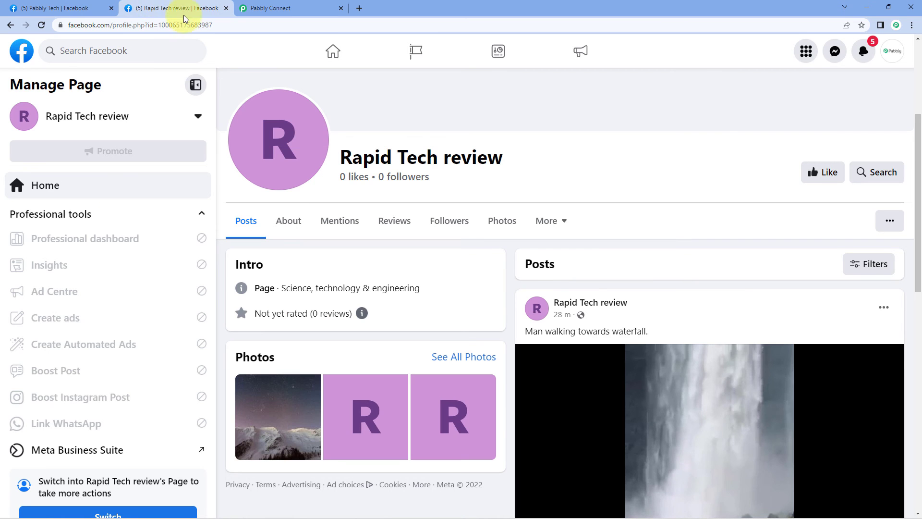
Step: Reload the Rapid Tech review page to check for the post "This is a real-time test." and return to the Pabbly Connect workflow
left_click(175, 8)
key("F5")
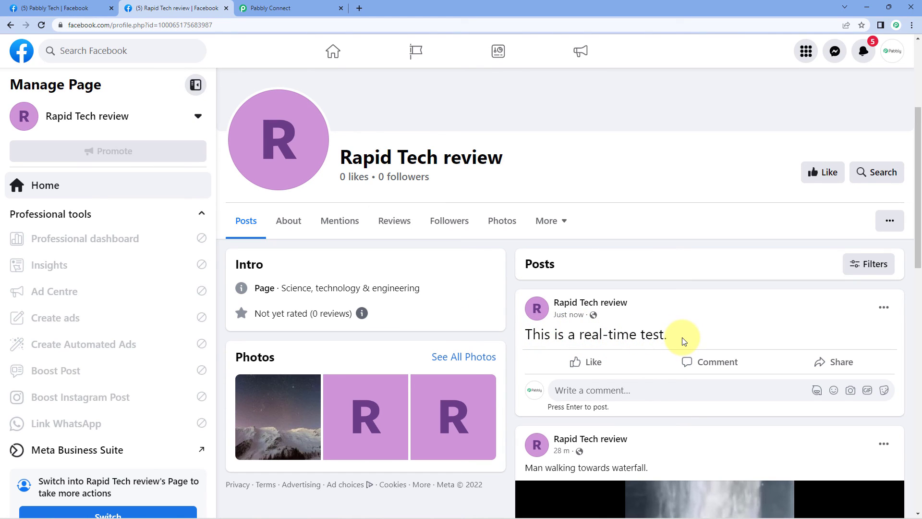
left_click(307, 8)
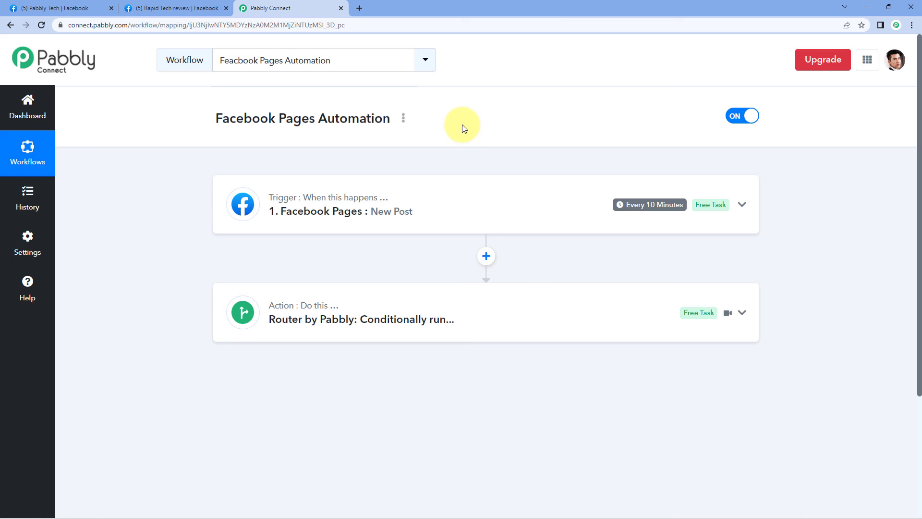